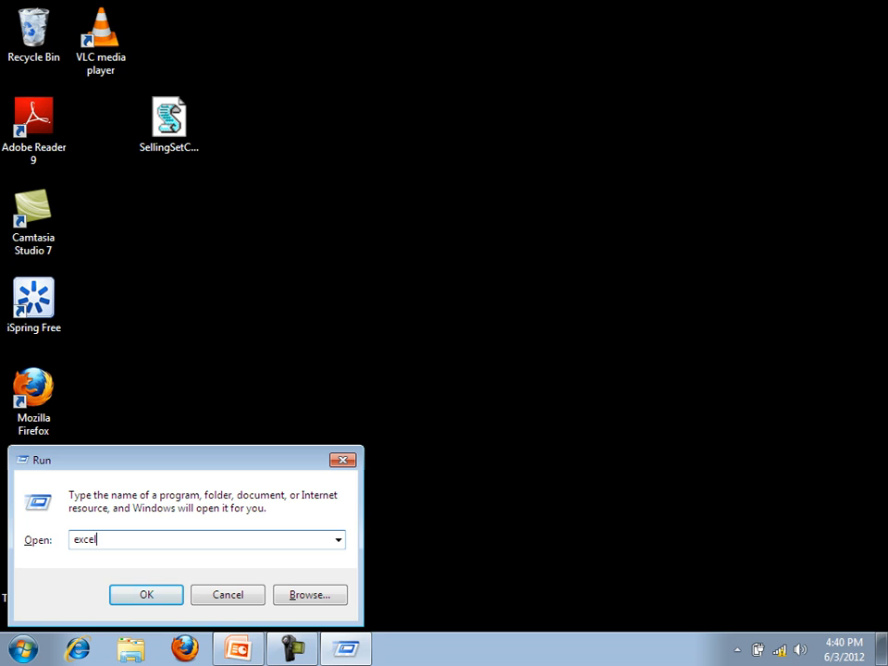
Step: Launch Excel with the command already entered in the Run dialog
{"action": "key", "text": "Return"}
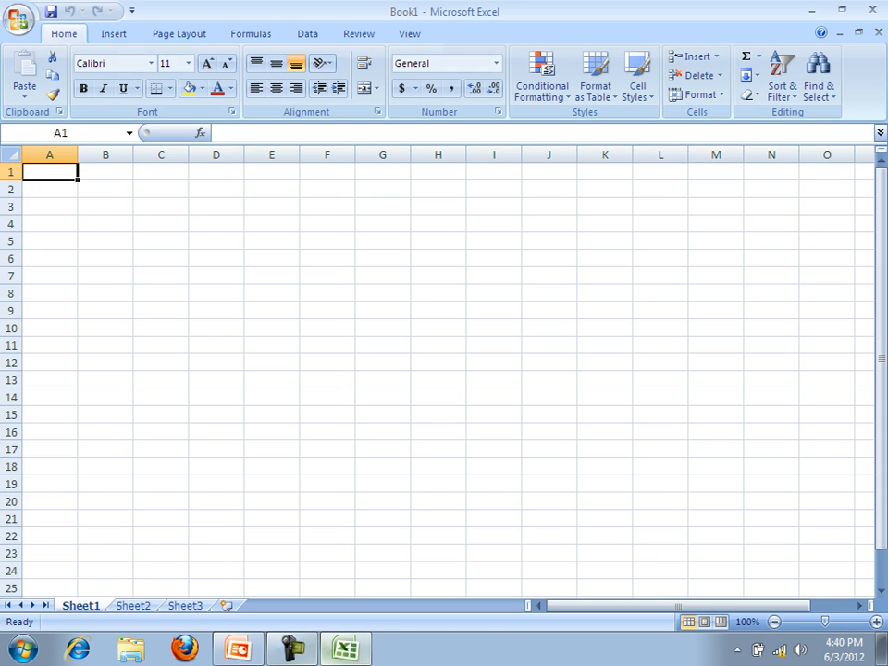
{"action": "left_click", "coordinate": [292, 648]}
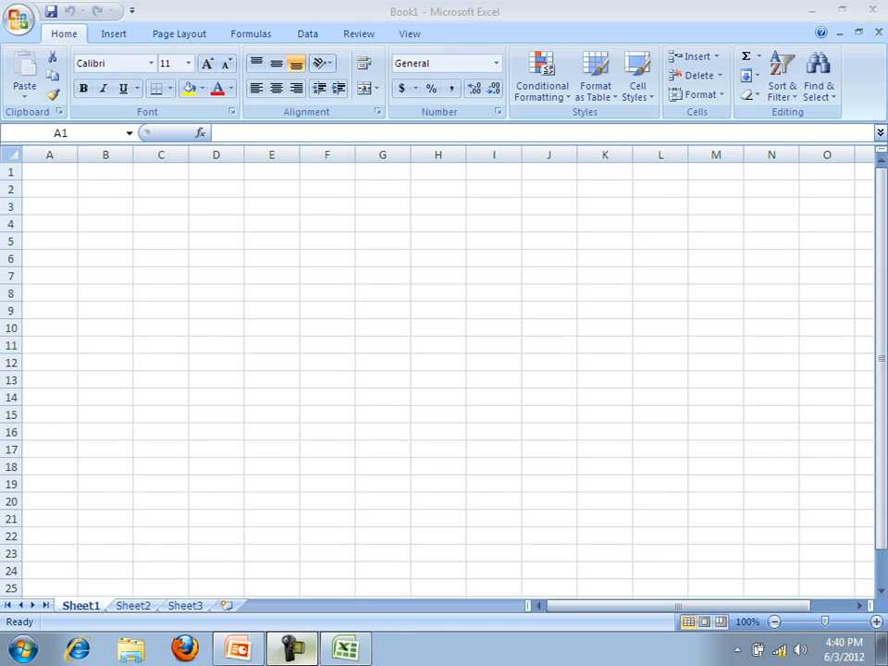
{"action": "left_click", "coordinate": [292, 648]}
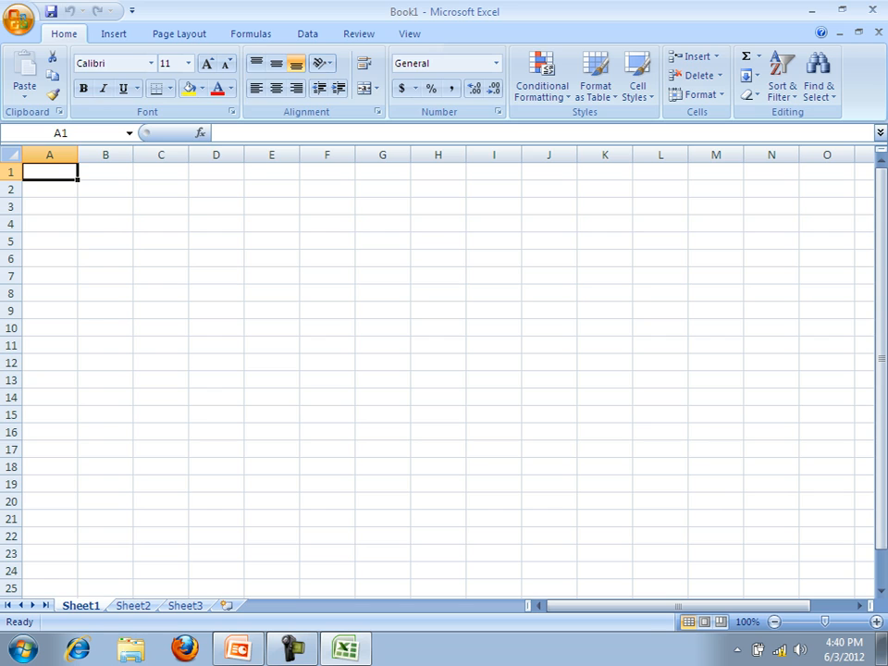
Step: Create a new blank workbook and add a fourth worksheet to it
{"action": "key", "text": "alt+f"}
{"action": "key", "text": "n"}
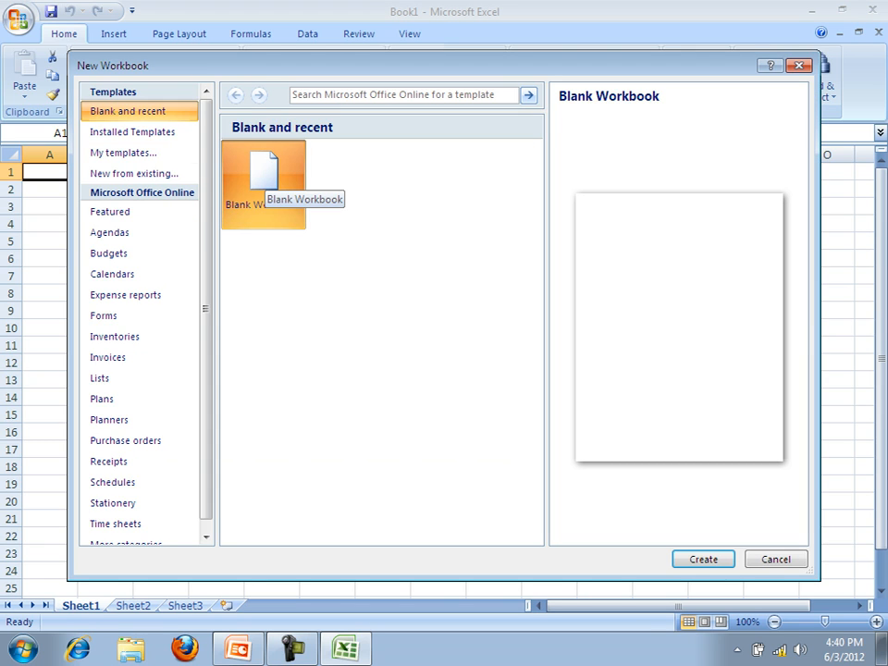
{"action": "left_click", "coordinate": [134, 133]}
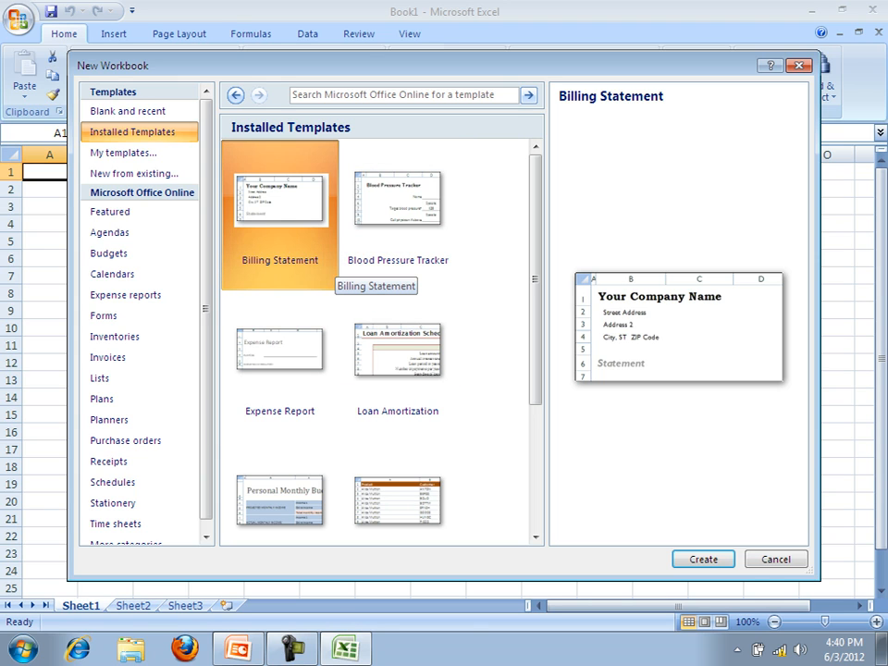
{"action": "left_click", "coordinate": [129, 111]}
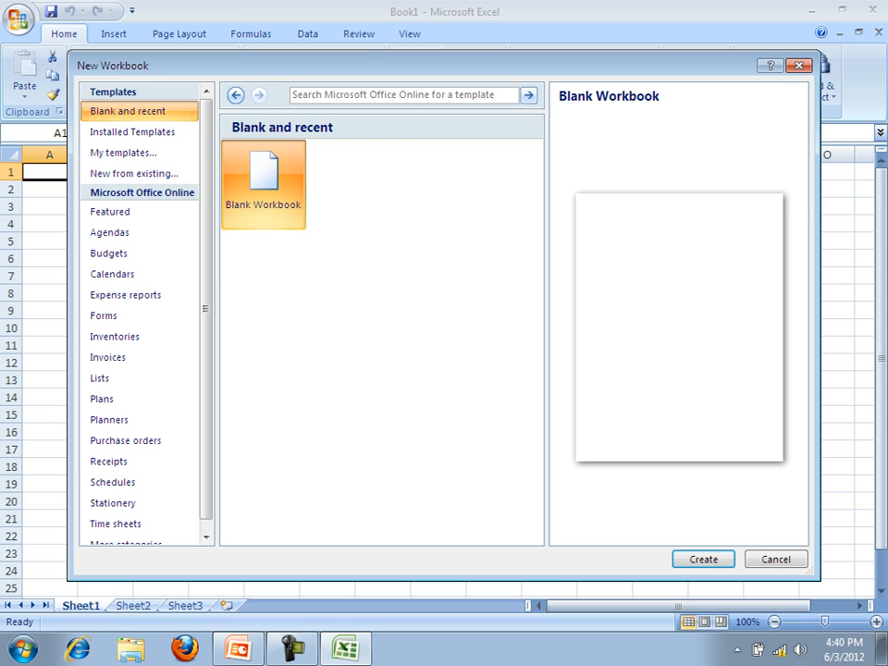
{"action": "key", "text": "Return"}
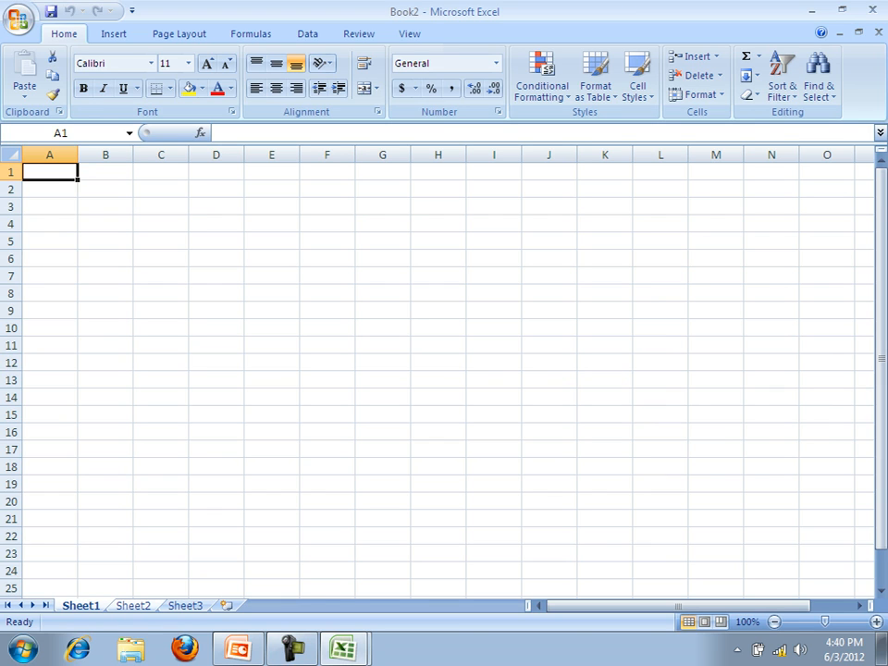
{"action": "left_click", "coordinate": [227, 606]}
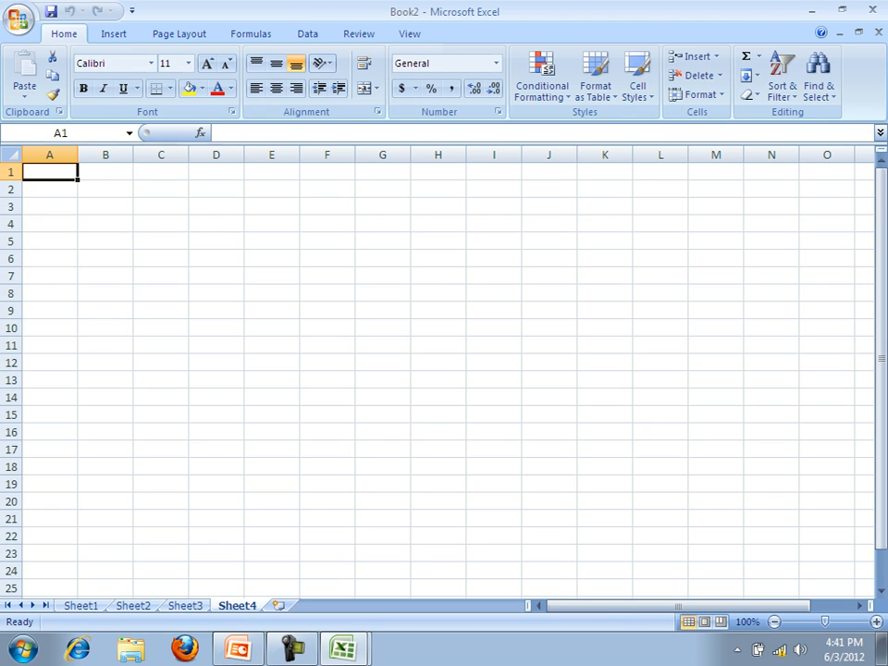
{"action": "left_click", "coordinate": [61, 133]}
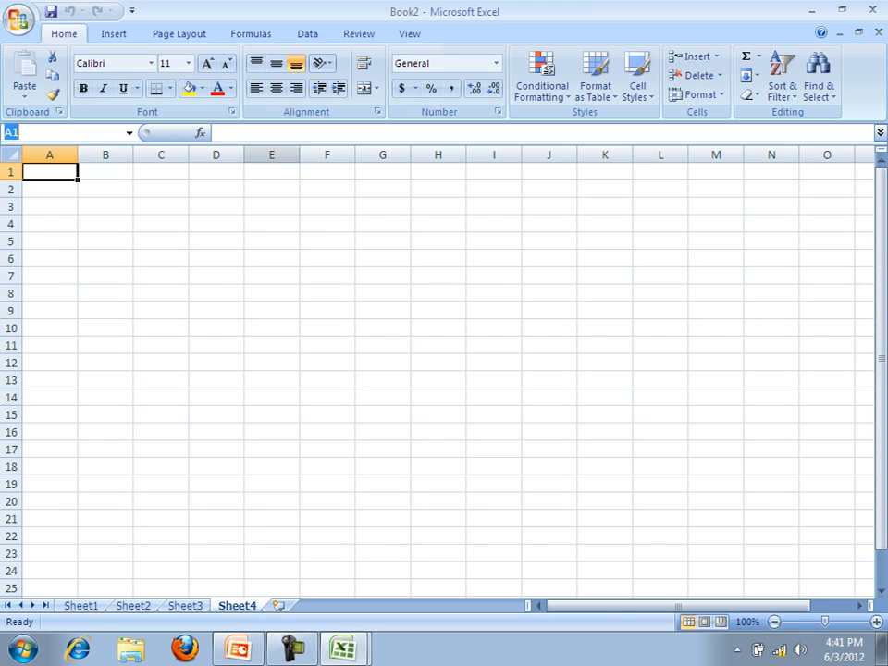
{"action": "left_click", "coordinate": [272, 133]}
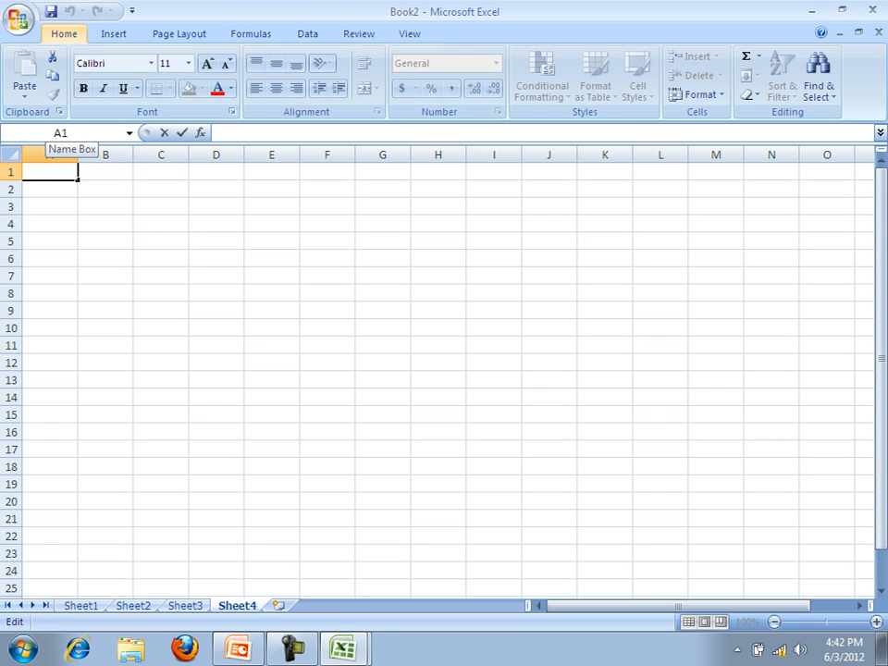
{"action": "left_click", "coordinate": [106, 206]}
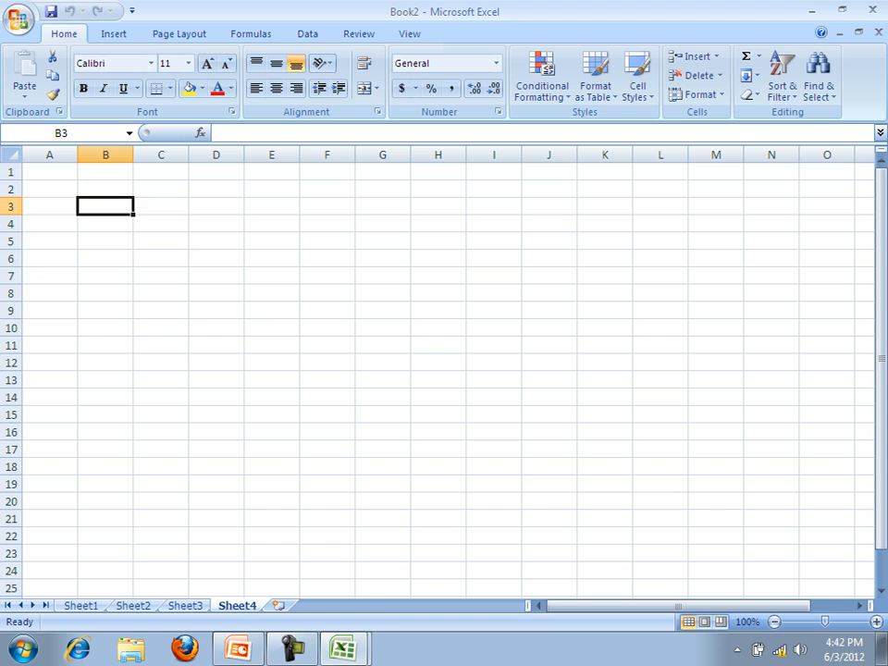
{"action": "left_click", "coordinate": [50, 206]}
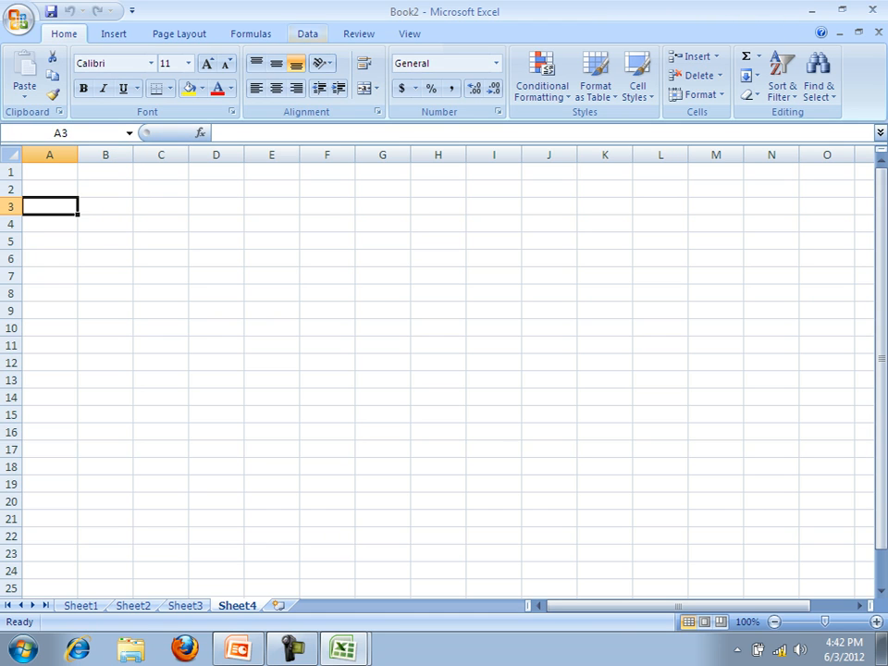
{"action": "left_click", "coordinate": [307, 33]}
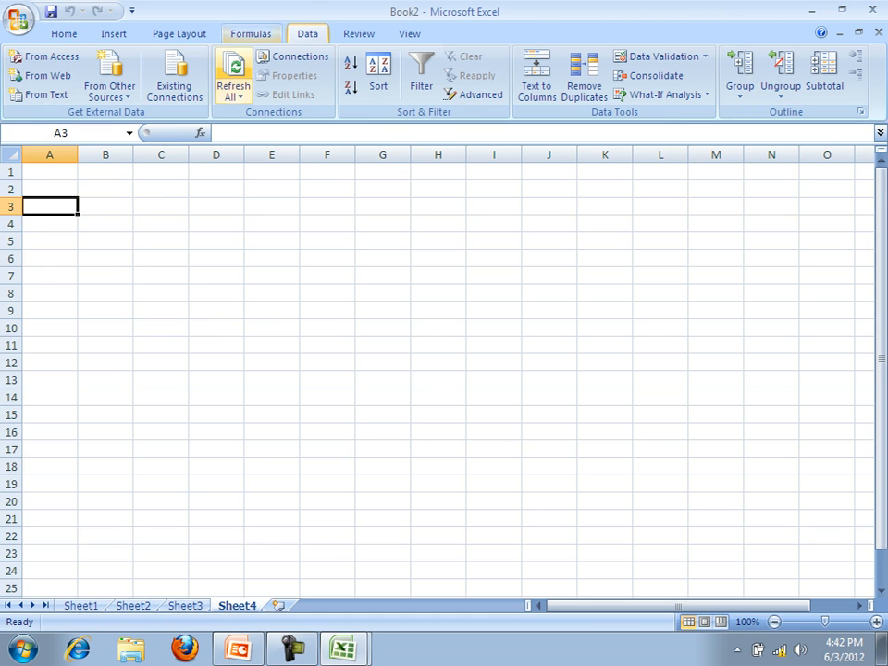
{"action": "left_click", "coordinate": [63, 33]}
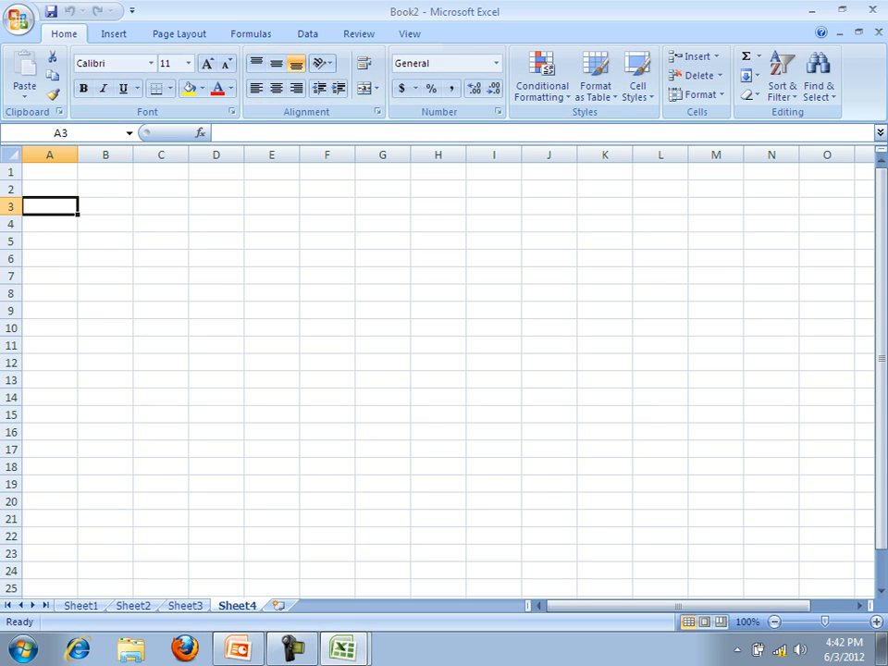
Step: Select cell A1 and set the worksheet magnification to 200%
{"action": "left_click", "coordinate": [50, 172]}
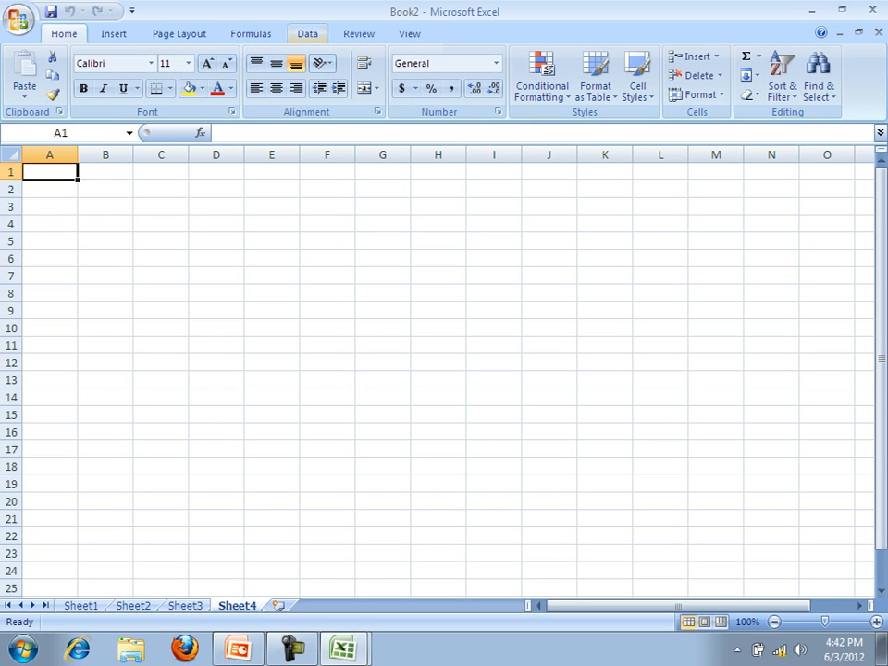
{"action": "left_click", "coordinate": [114, 34]}
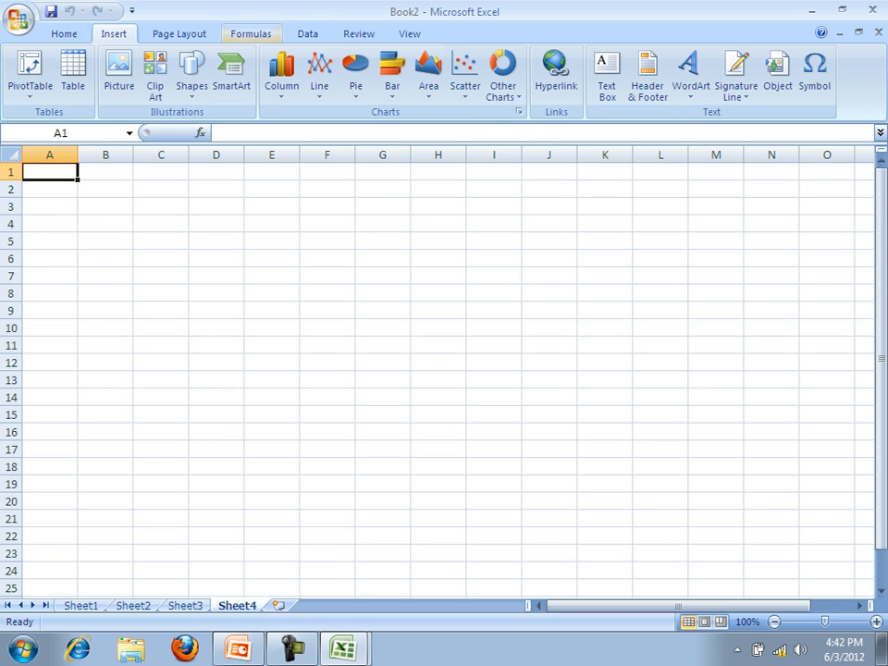
{"action": "key", "text": "alt+v"}
{"action": "key", "text": "z"}
{"action": "key", "text": "Up"}
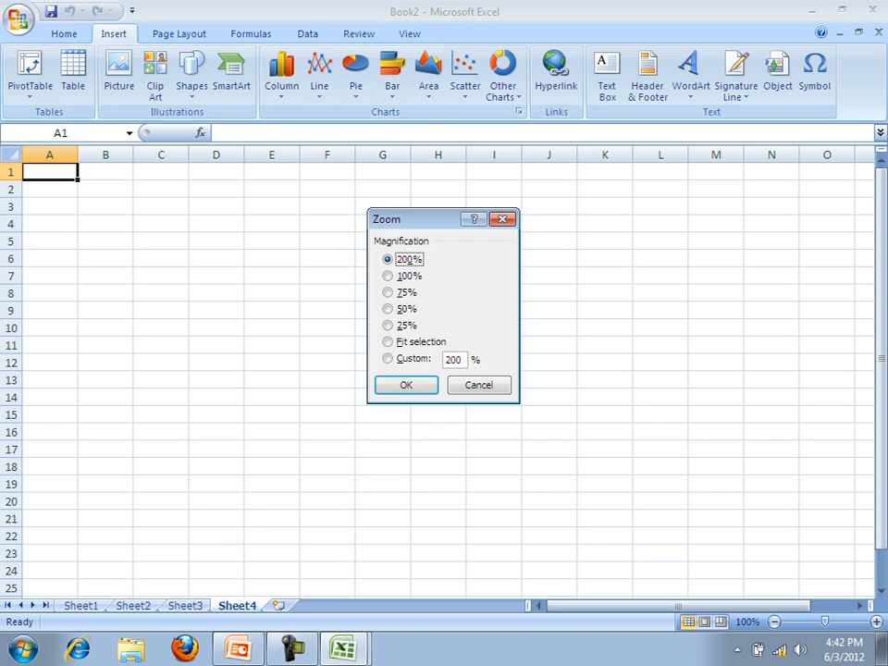
{"action": "key", "text": "Return"}
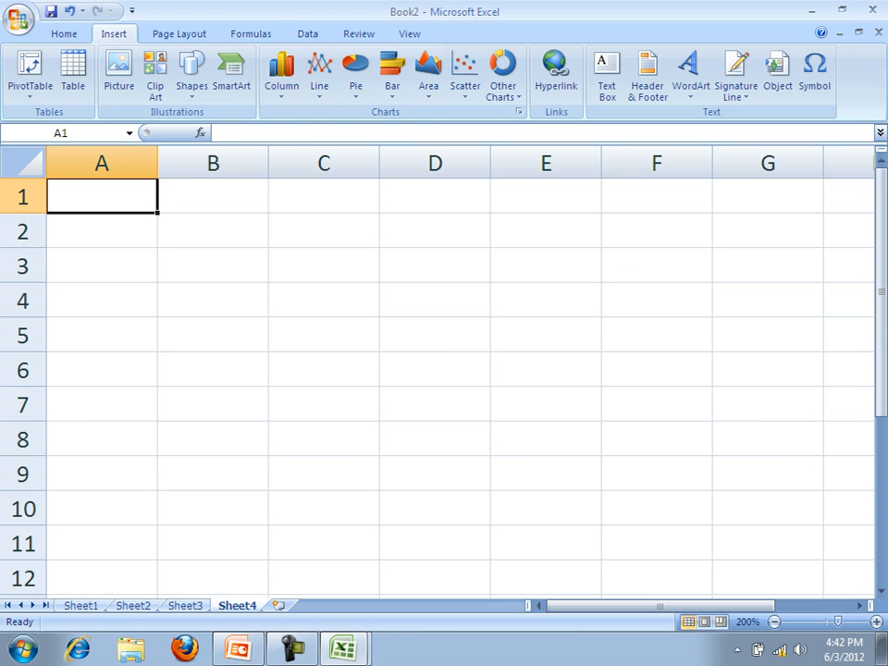
Step: Enter the column headings "name" in A1 and "roll" in B1
{"action": "type", "text": "name"}
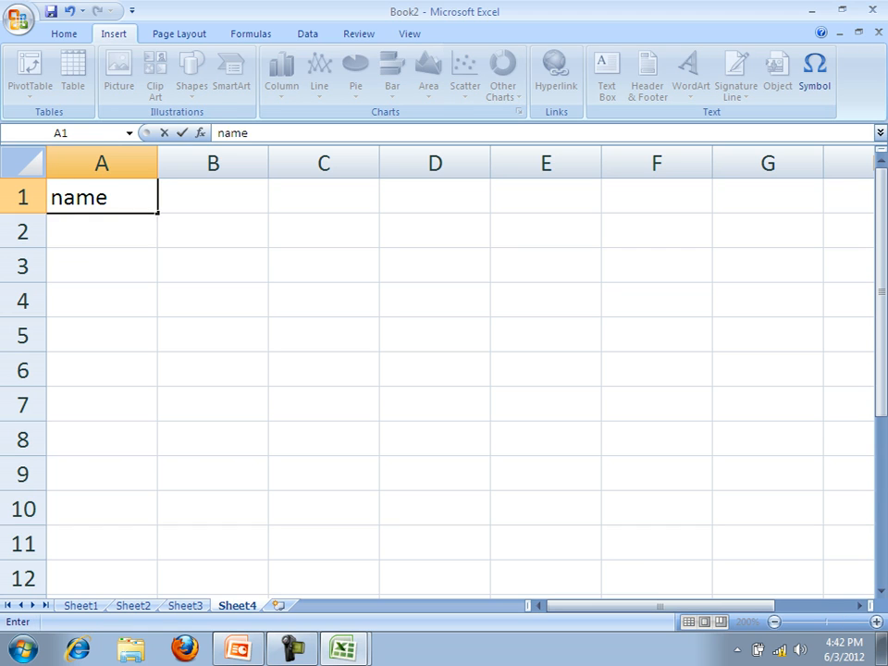
{"action": "key", "text": "Tab"}
{"action": "type", "text": "roll"}
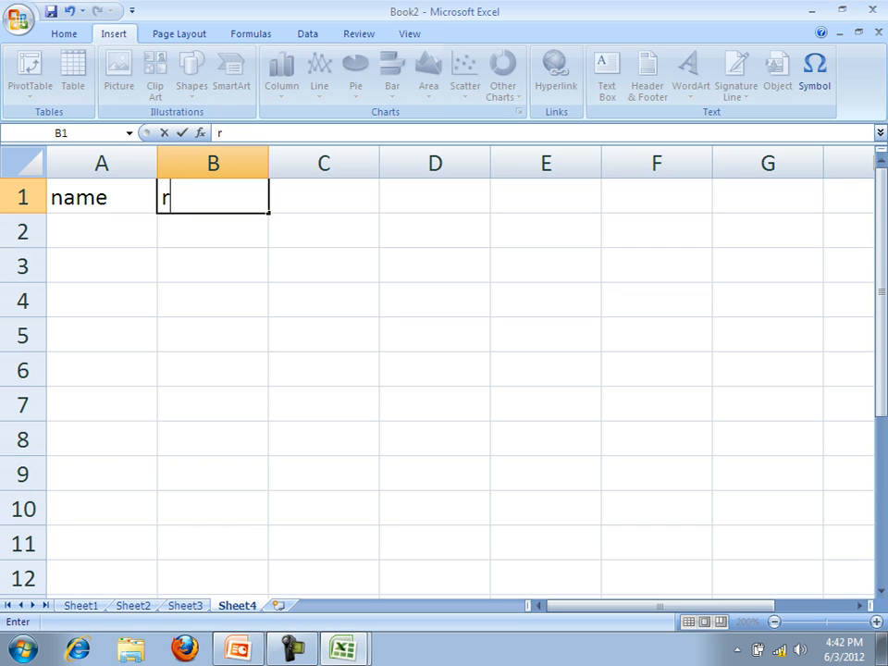
{"action": "key", "text": "Return"}
Step: Fill the name column with demo1 in A2 and demo2 in A3
{"action": "key", "text": "Left"}
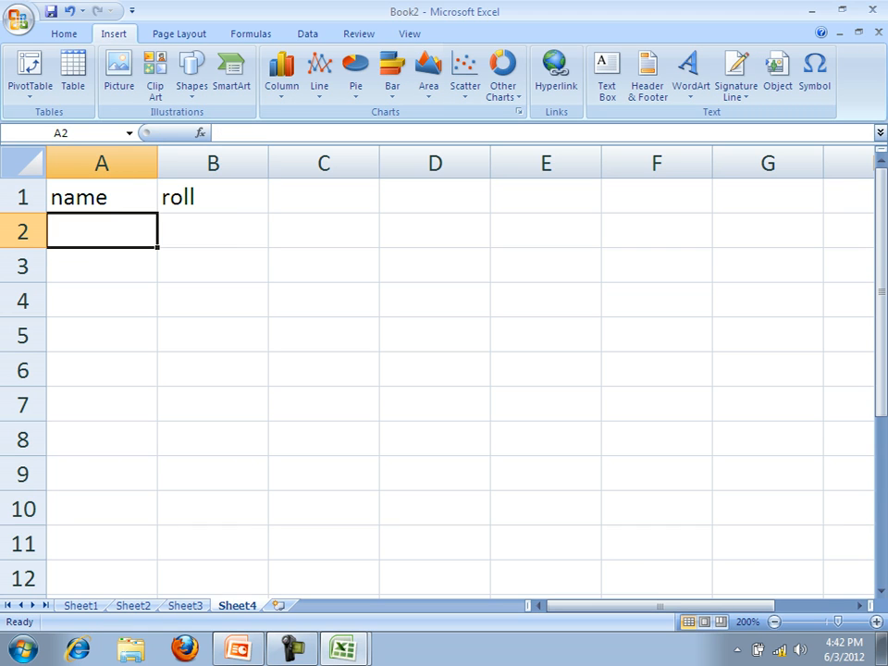
{"action": "type", "text": "demo1"}
{"action": "key", "text": "Return"}
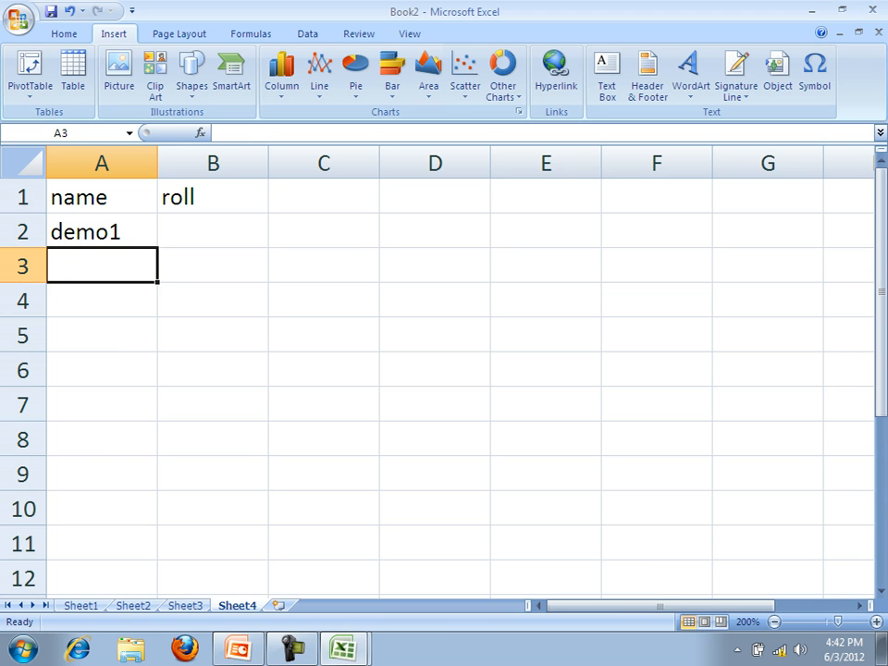
{"action": "type", "text": "demo2"}
{"action": "key", "text": "Return"}
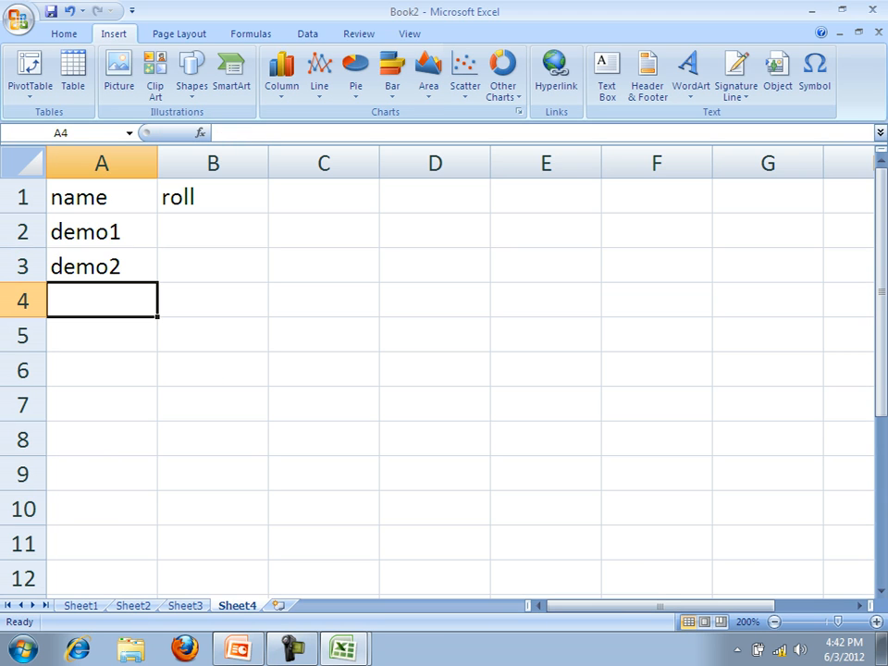
Step: Fill the roll column with 10 in B2 and 11 in B3
{"action": "key", "text": "Up"}
{"action": "key", "text": "Up"}
{"action": "key", "text": "Right"}
{"action": "type", "text": "10"}
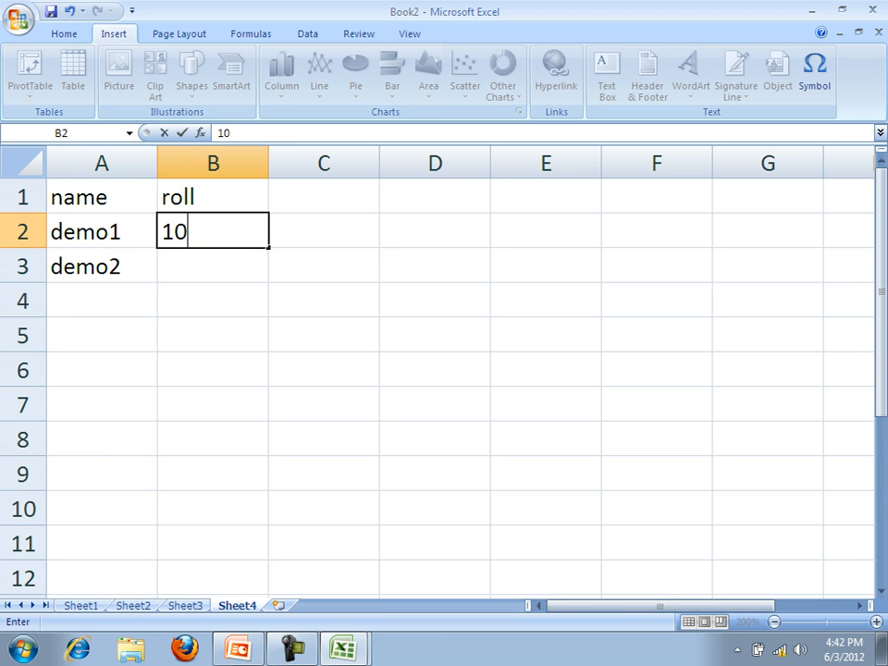
{"action": "key", "text": "Return"}
{"action": "type", "text": "11"}
{"action": "key", "text": "Return"}
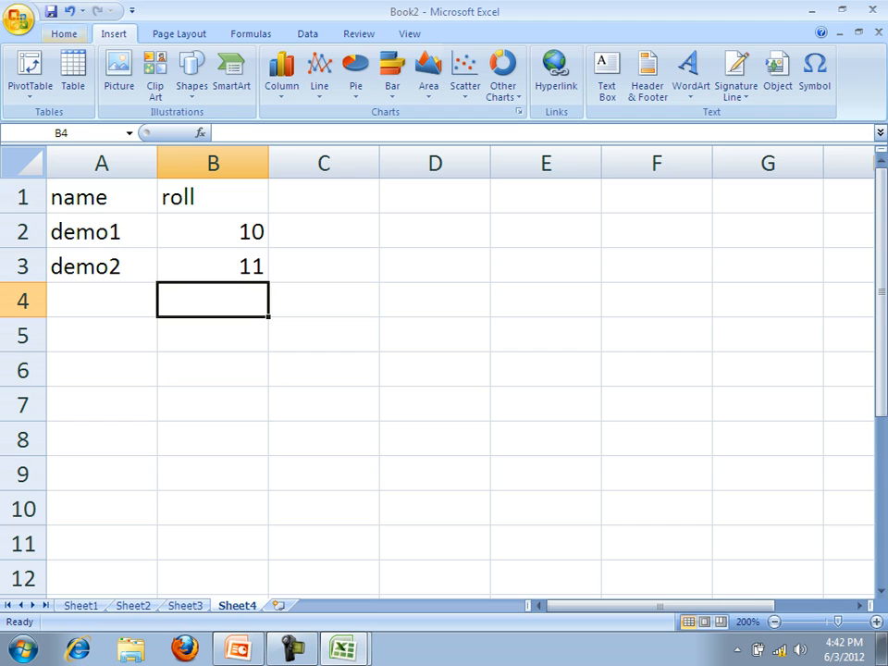
Step: Select the whole data range A1:B3 for formatting
{"action": "key", "text": "ctrl+Home"}
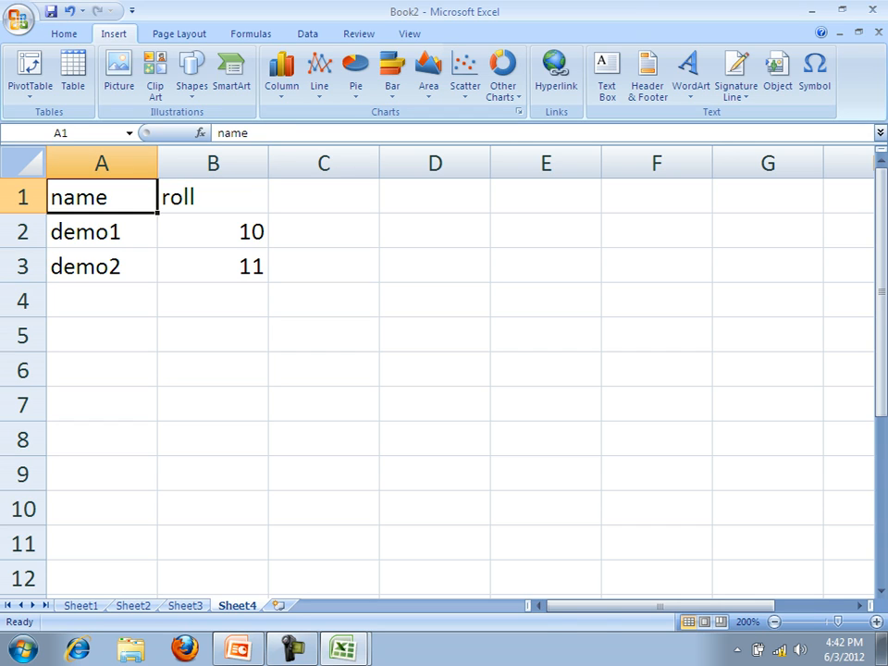
{"action": "key", "text": "ctrl+shift+End"}
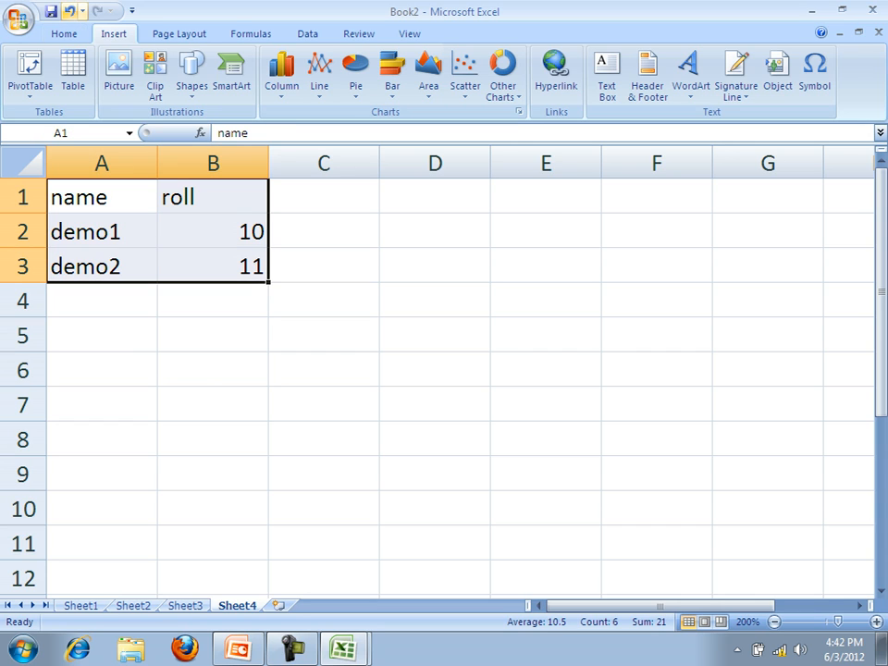
{"action": "left_click", "coordinate": [64, 33]}
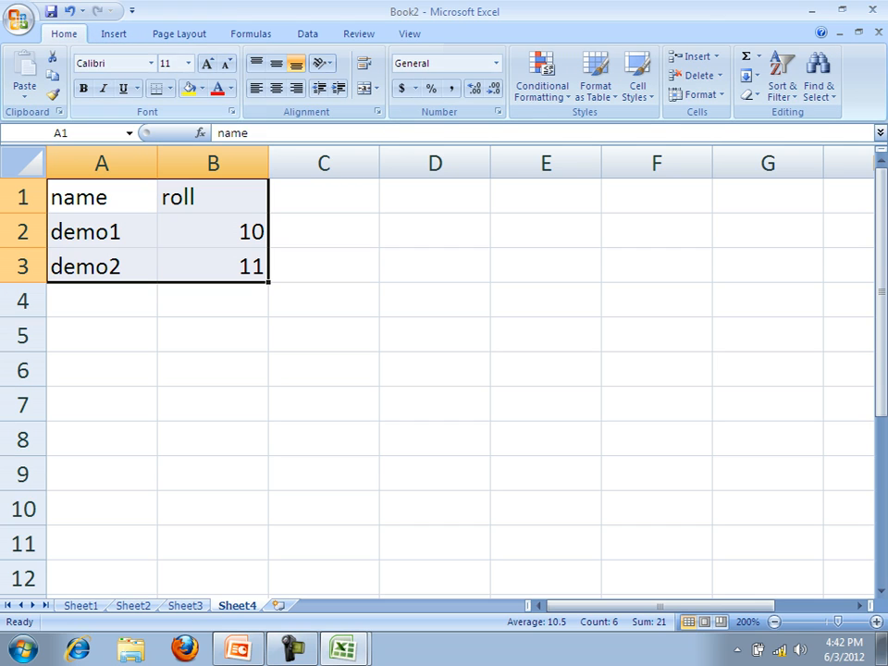
Step: Try a yellow fill on A1:B3, remove it, and preview the font colors without applying one
{"action": "left_click", "coordinate": [189, 88]}
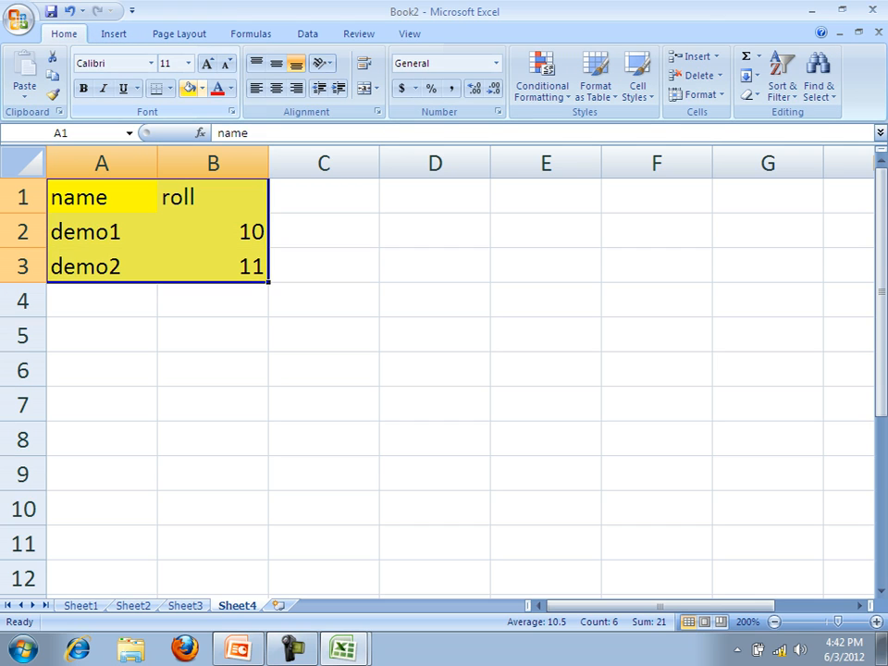
{"action": "left_click", "coordinate": [202, 87]}
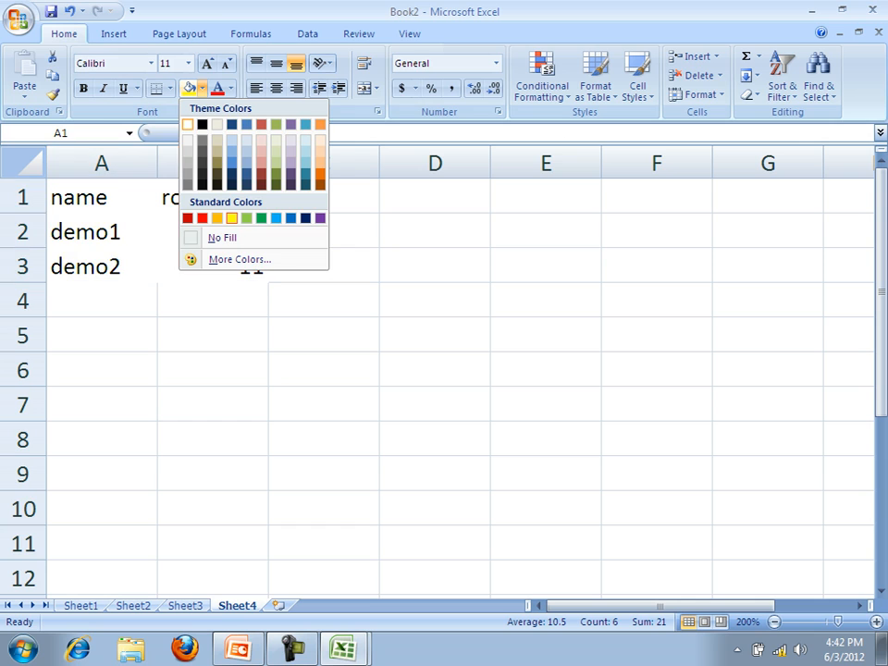
{"action": "left_click", "coordinate": [222, 237]}
{"action": "left_click", "coordinate": [230, 88]}
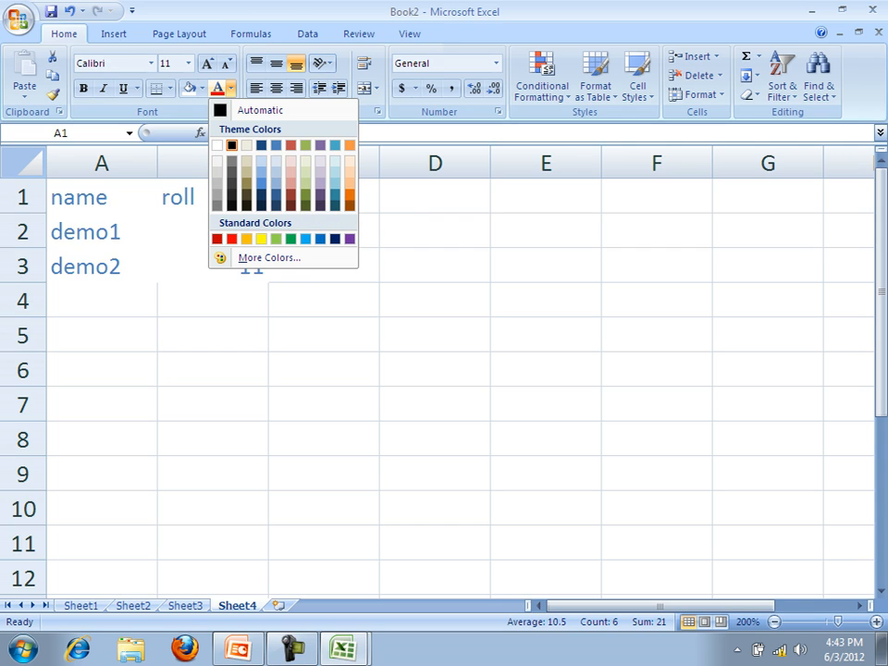
{"action": "key", "text": "Escape"}
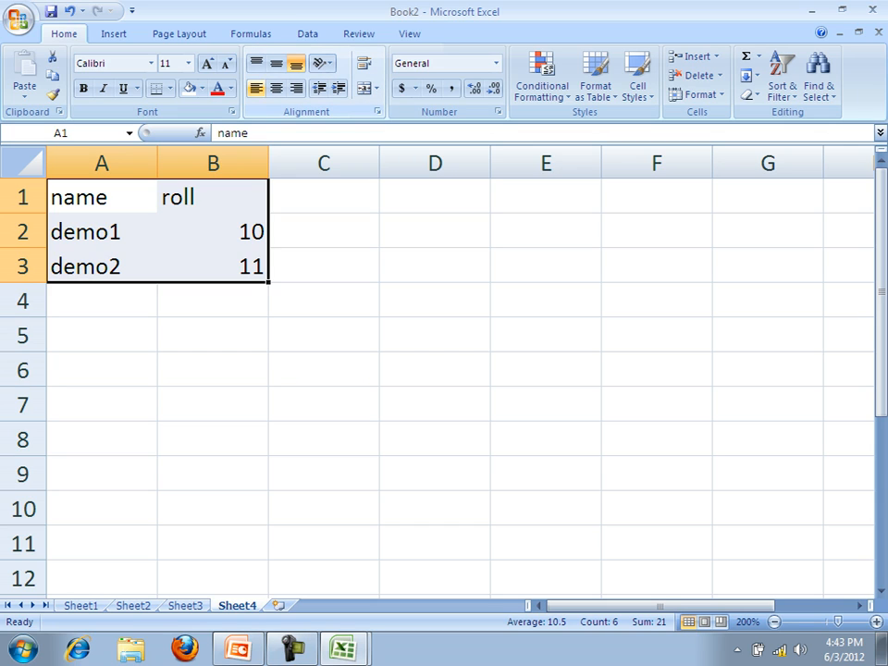
Step: Apply left, center and right alignment in turn to A1:B3, and cycle its vertical alignment through top, middle and bottom
{"action": "left_click", "coordinate": [256, 89]}
{"action": "left_click", "coordinate": [275, 88]}
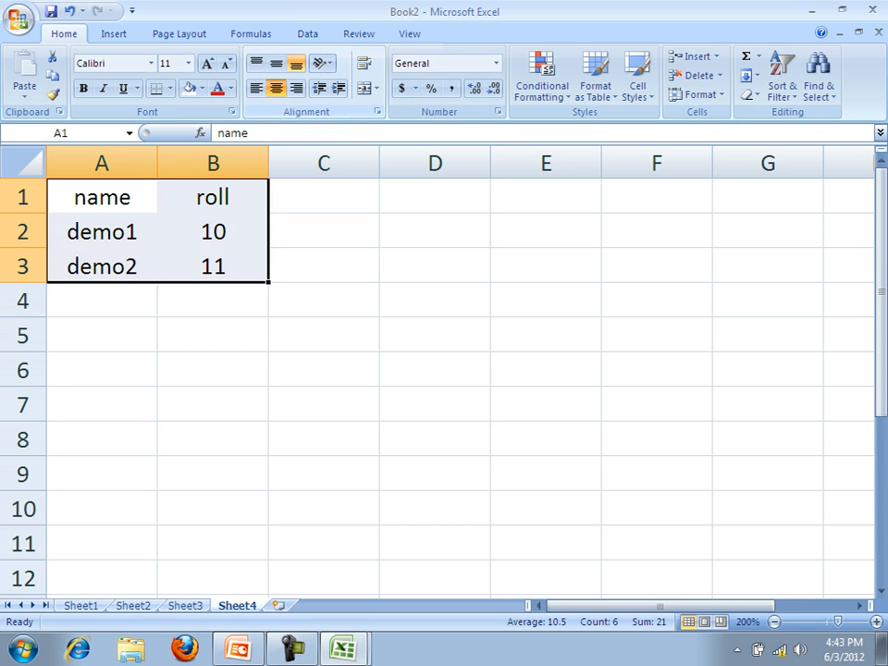
{"action": "left_click", "coordinate": [296, 88]}
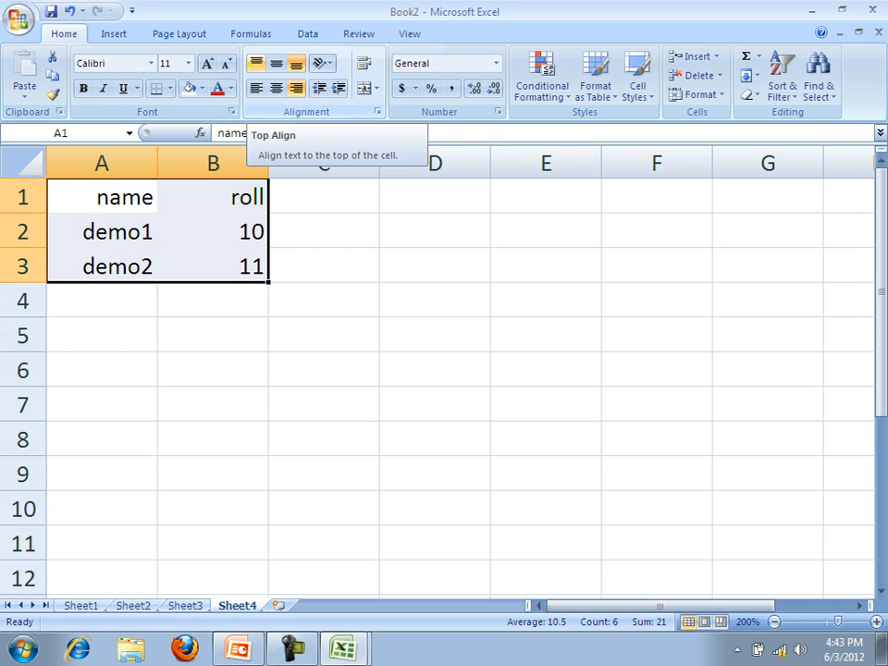
{"action": "left_click", "coordinate": [256, 63]}
{"action": "left_click", "coordinate": [276, 62]}
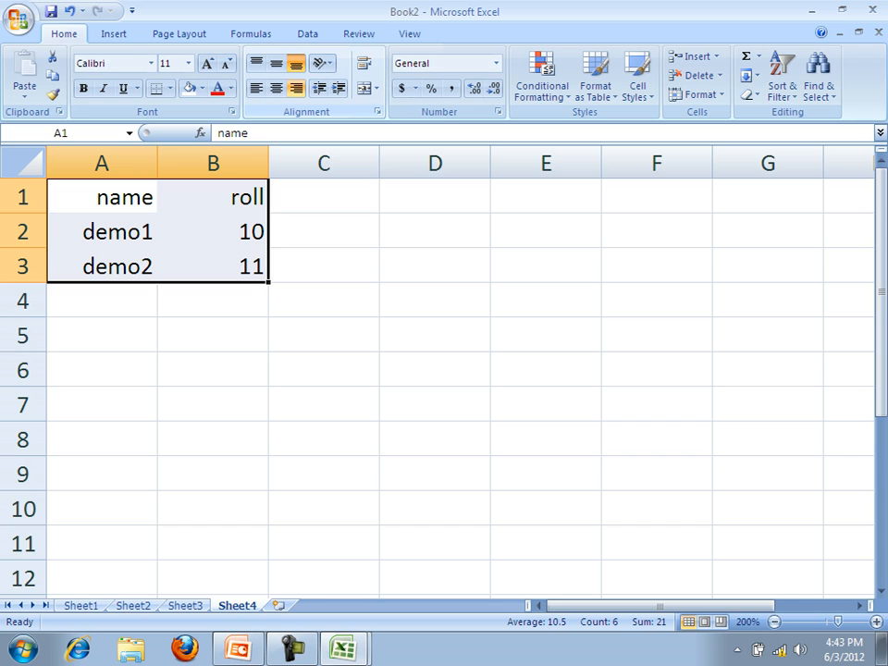
{"action": "left_click", "coordinate": [323, 63]}
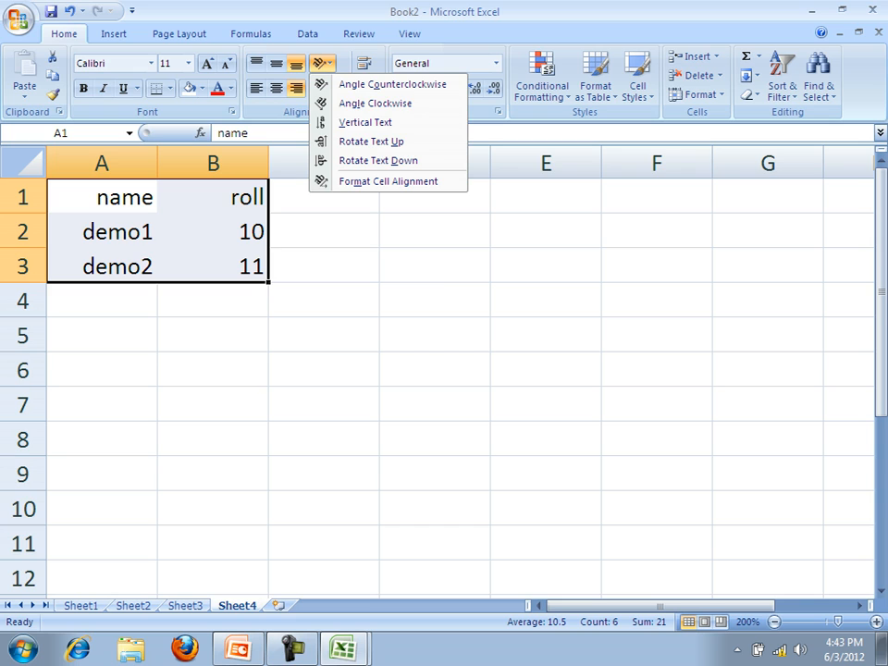
{"action": "key", "text": "Escape"}
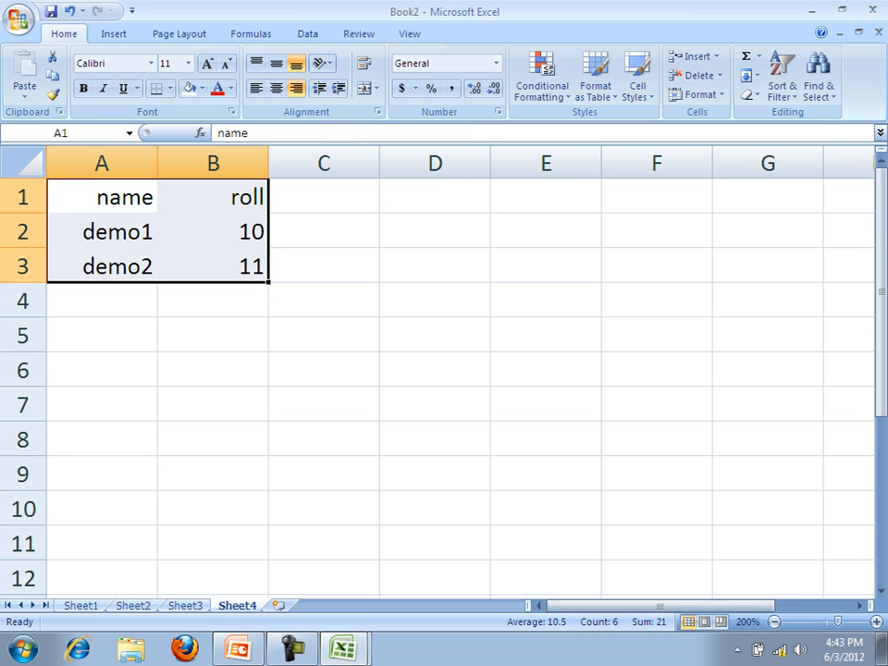
Step: Copy the name and roll table in A1:B3 and paste the copy starting at cell E7
{"action": "left_click_drag", "start_coordinate": [104, 198], "coordinate": [220, 266]}
{"action": "key", "text": "ctrl+c"}
{"action": "right_click", "coordinate": [183, 229]}
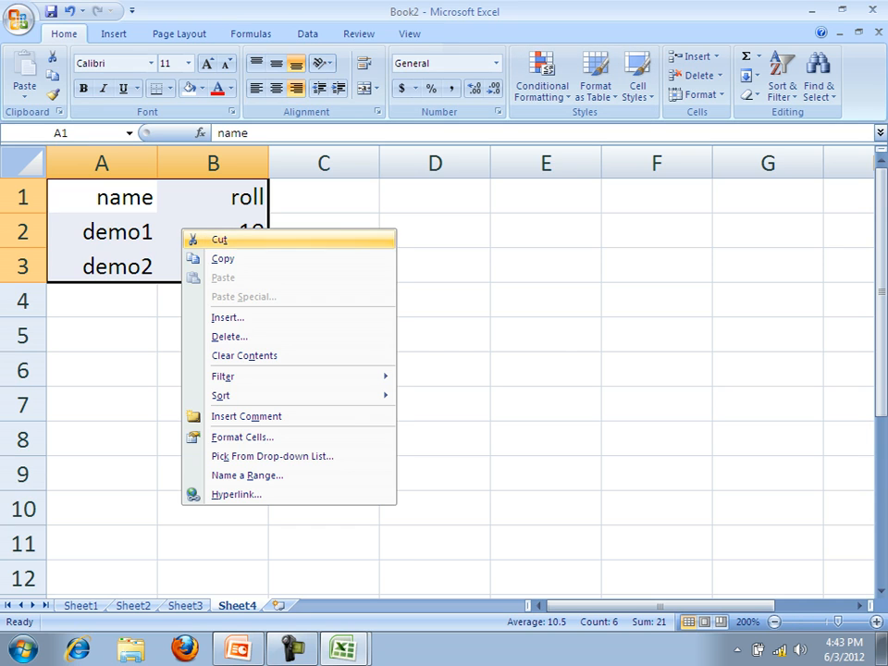
{"action": "left_click", "coordinate": [223, 258]}
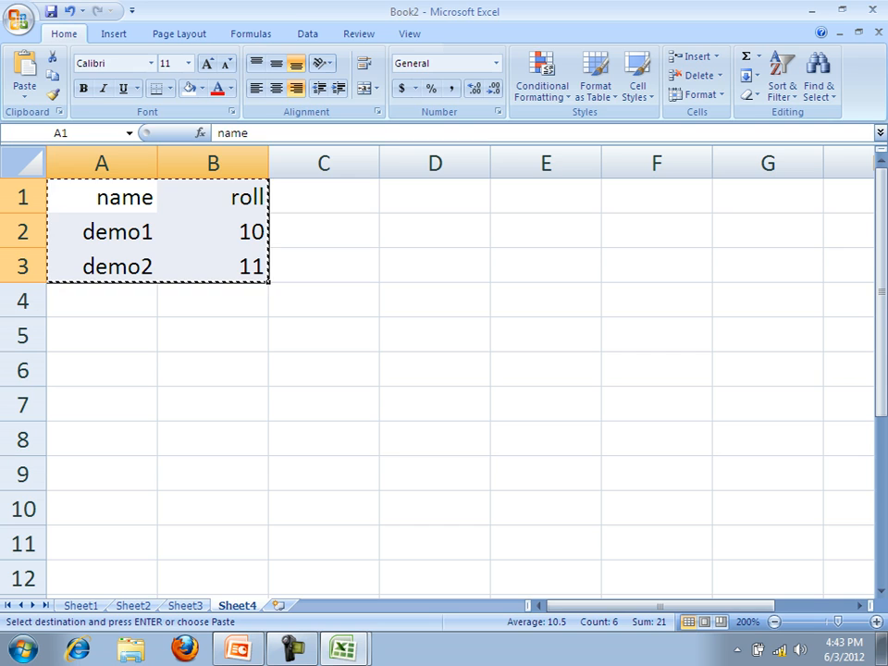
{"action": "left_click", "coordinate": [546, 410]}
{"action": "right_click", "coordinate": [545, 412]}
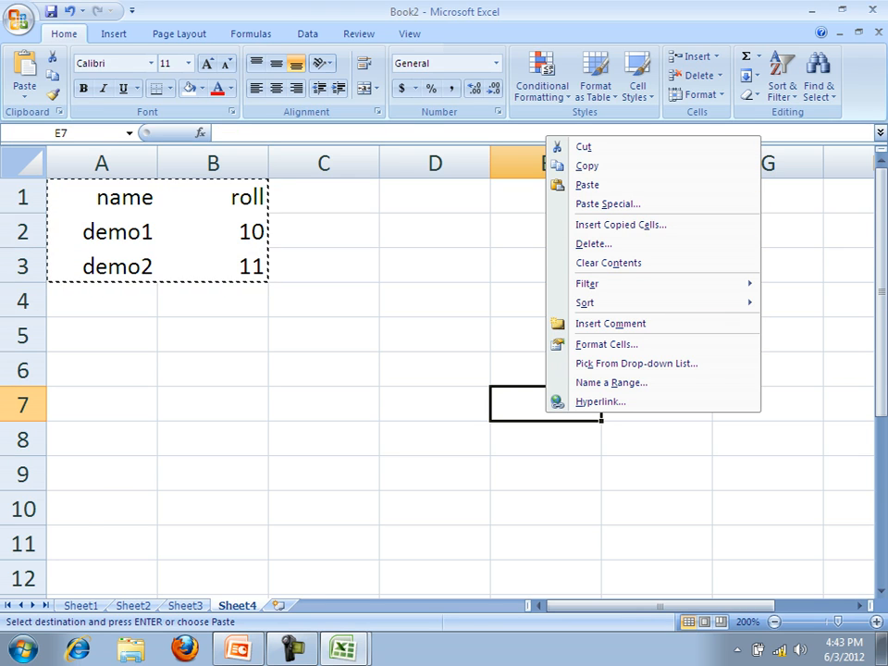
{"action": "left_click", "coordinate": [587, 184]}
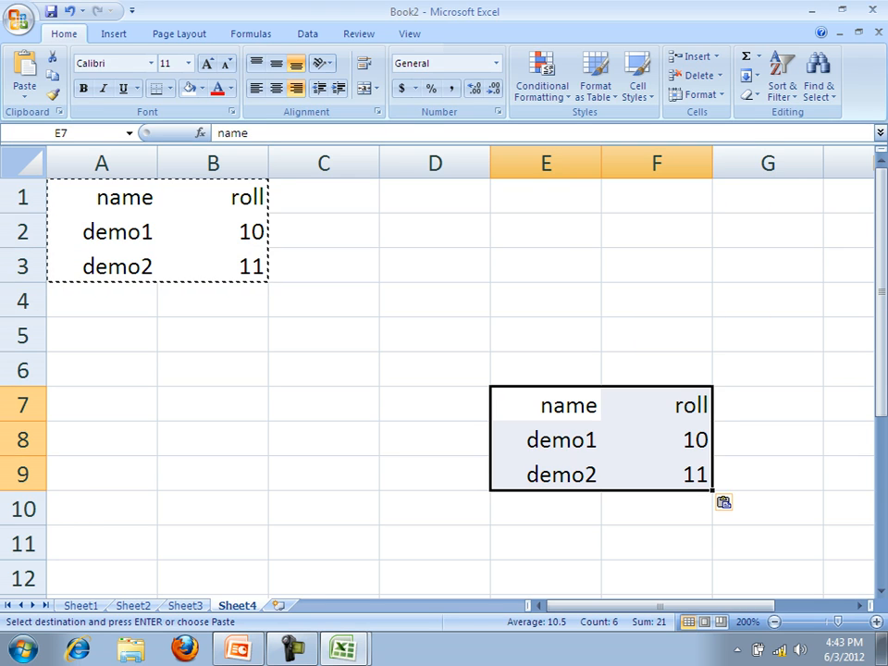
Step: Enter 12 in cell A7 and 13 in cell A8
{"action": "left_click", "coordinate": [213, 370]}
{"action": "left_click", "coordinate": [102, 405]}
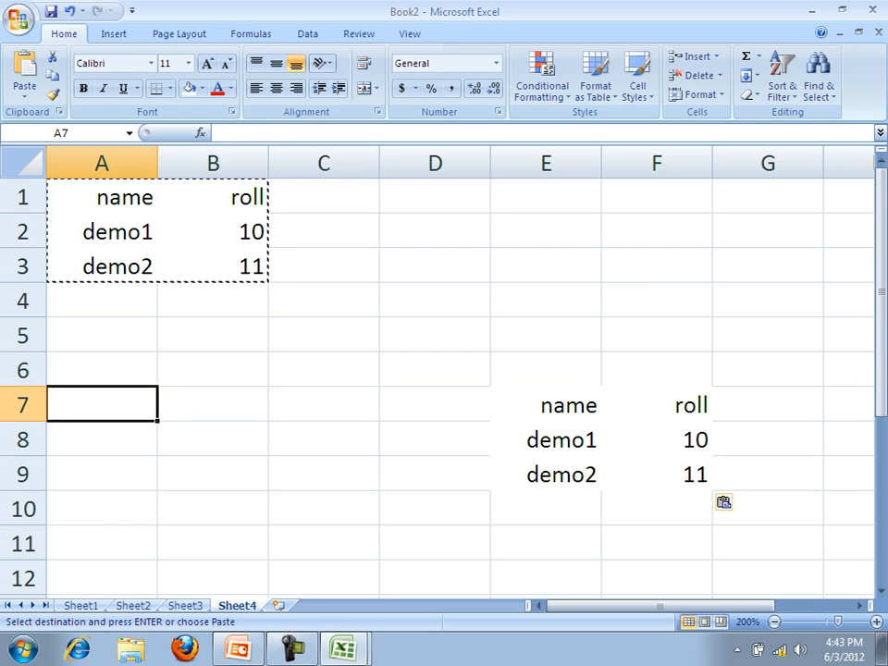
{"action": "type", "text": "12"}
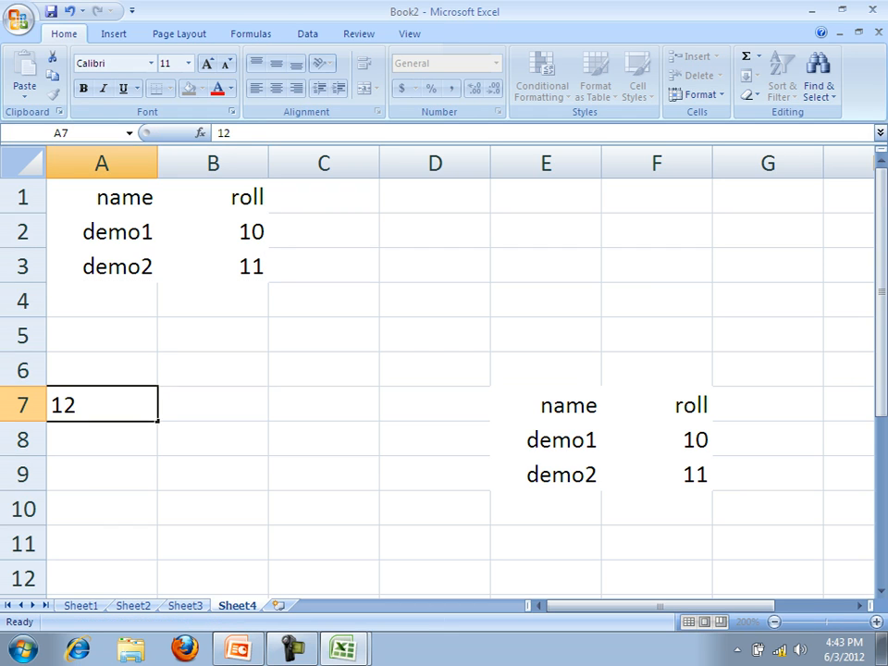
{"action": "key", "text": "Return"}
{"action": "type", "text": "13"}
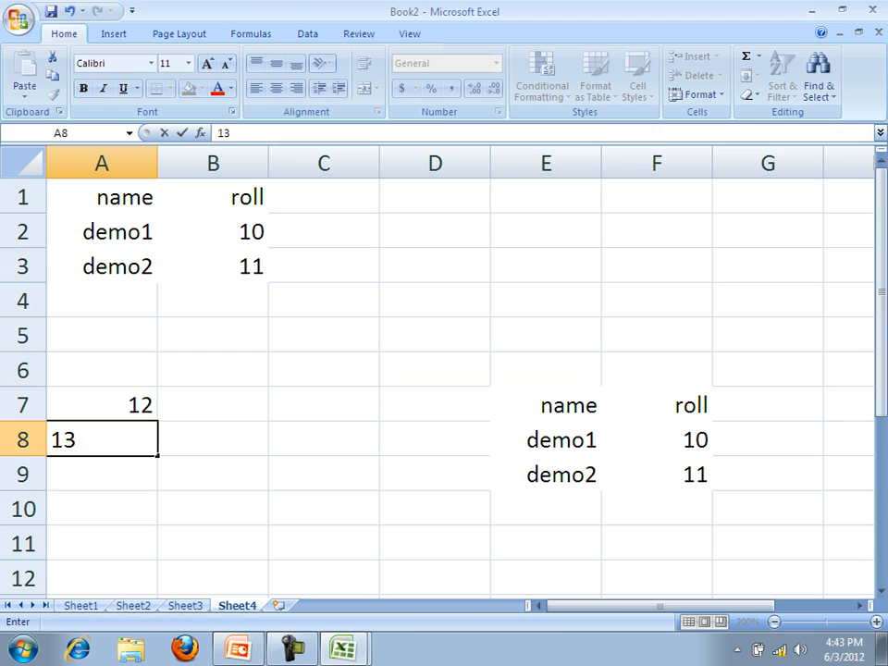
{"action": "key", "text": "Return"}
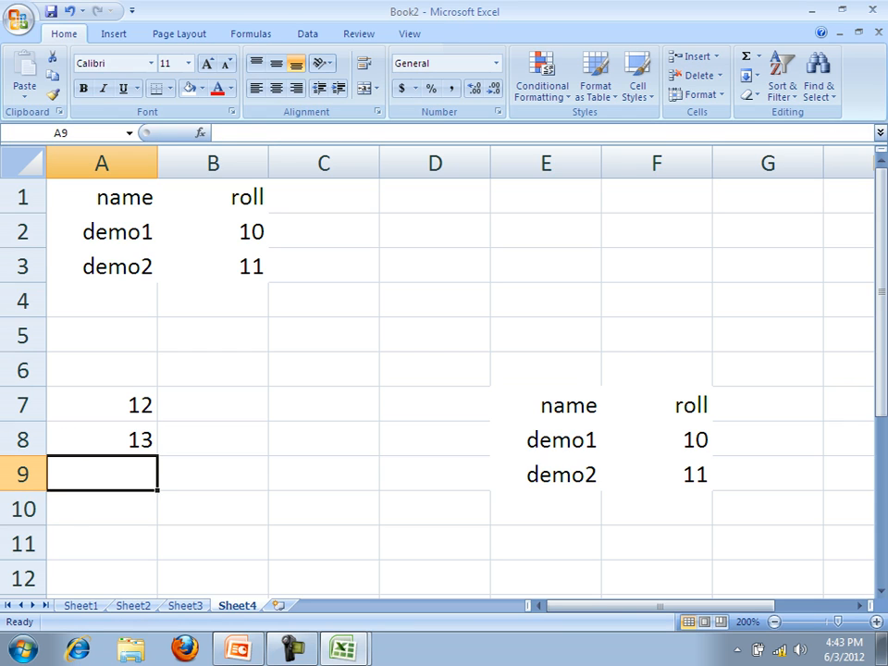
Step: Add the two numbers with the formula =A7+A8 in cell A9, and select the range A7:A9
{"action": "type", "text": "="}
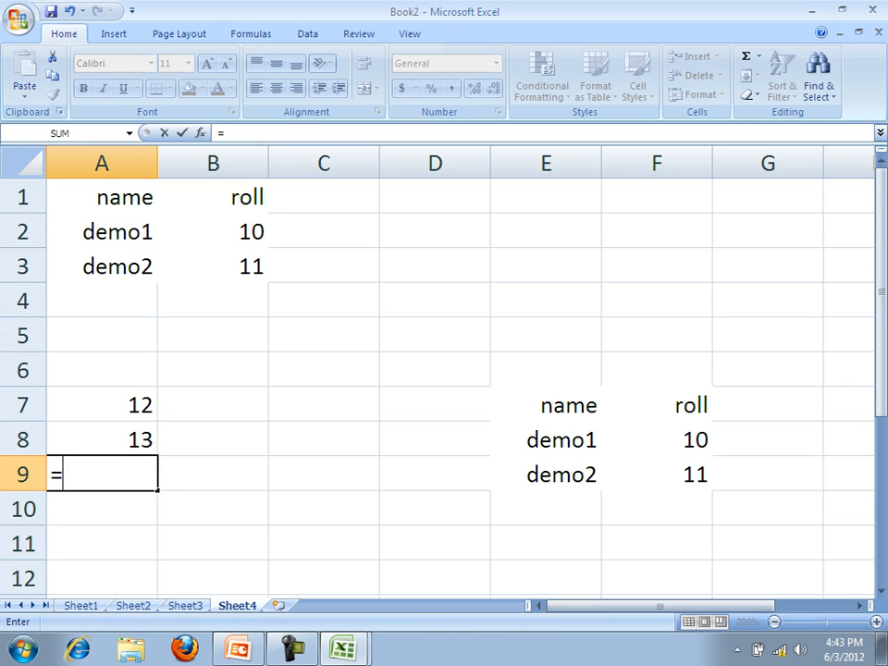
{"action": "left_click", "coordinate": [102, 405]}
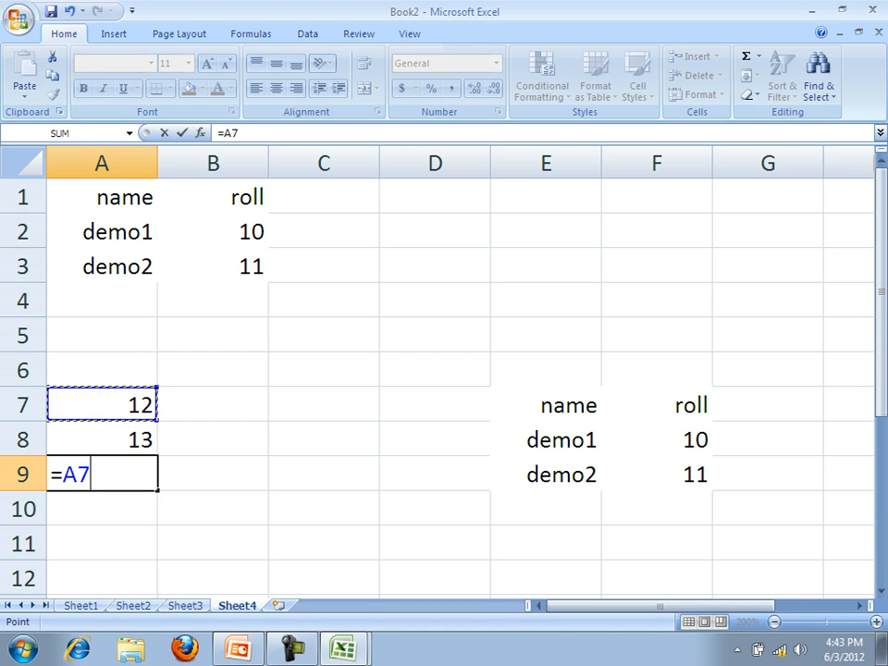
{"action": "type", "text": "+"}
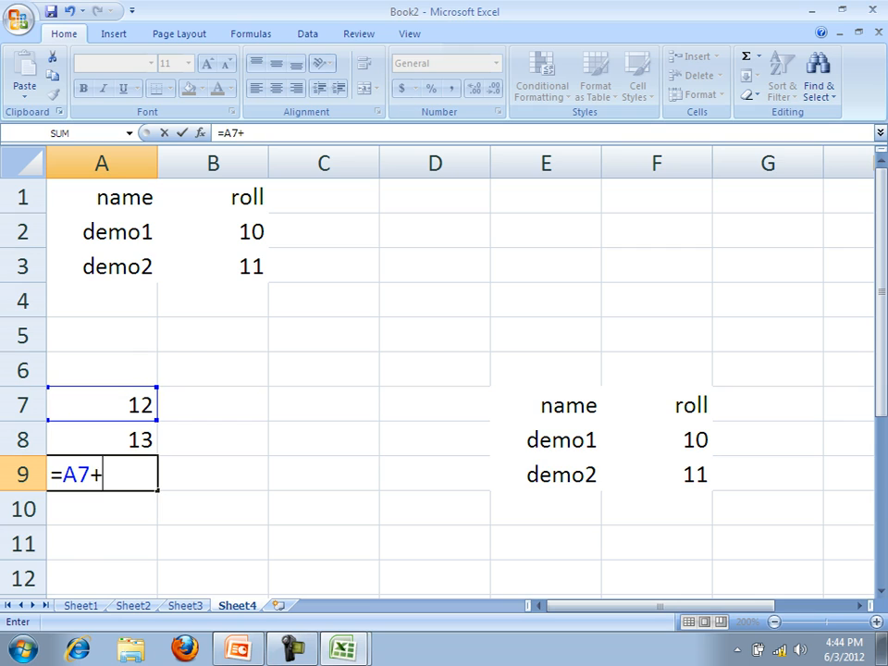
{"action": "left_click", "coordinate": [101, 440]}
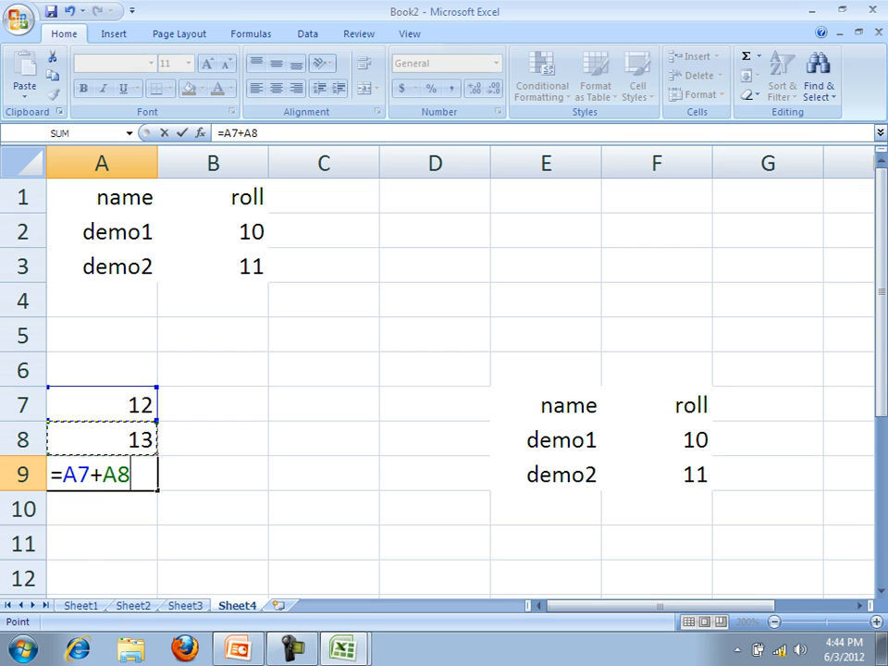
{"action": "key", "text": "Return"}
{"action": "left_click", "coordinate": [102, 475]}
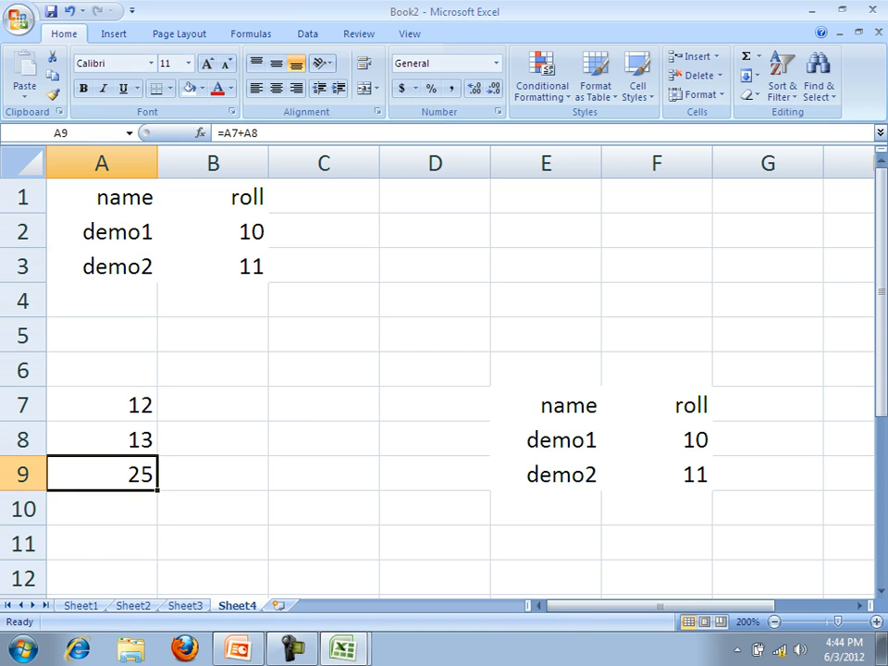
{"action": "key", "text": "shift+Up"}
{"action": "key", "text": "shift+Up"}
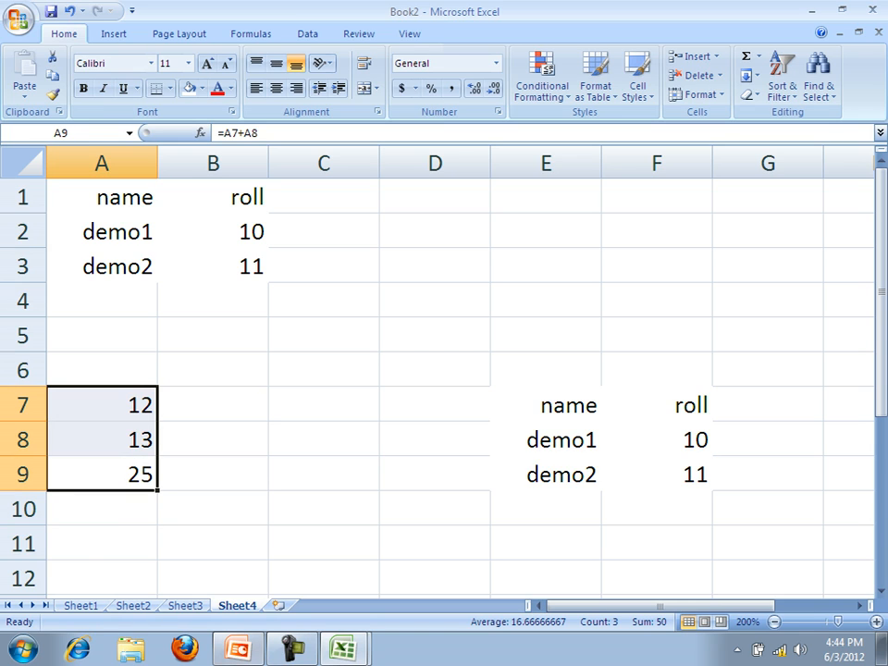
Step: Switch to the PowerPoint presentation, review the slides backward from Running a Macro to Save AS Workbook, and return to Excel
{"action": "key", "text": "alt+Tab"}
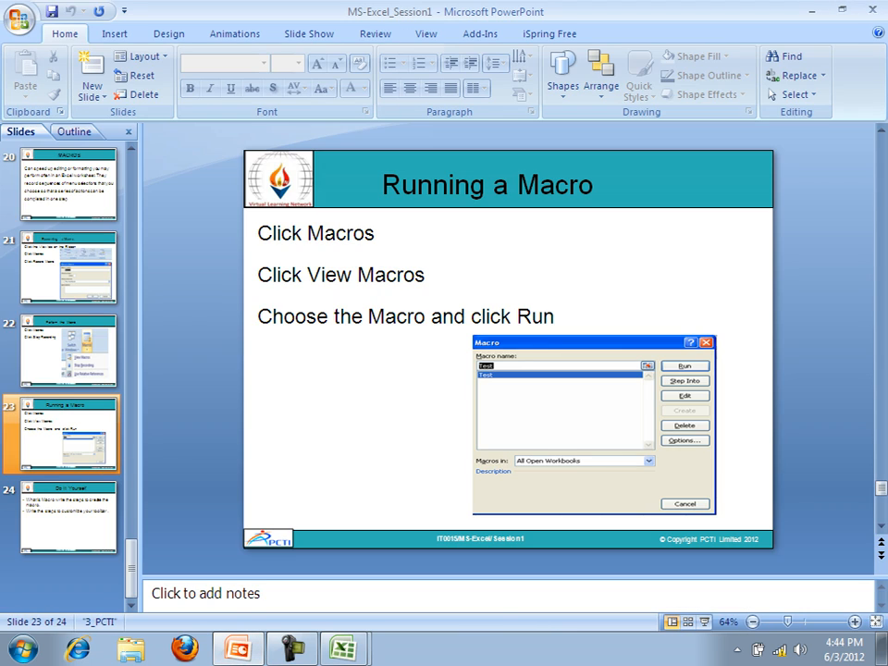
{"action": "key", "text": "Page_Up"}
{"action": "key", "text": "Page_Up"}
{"action": "key", "text": "Page_Up"}
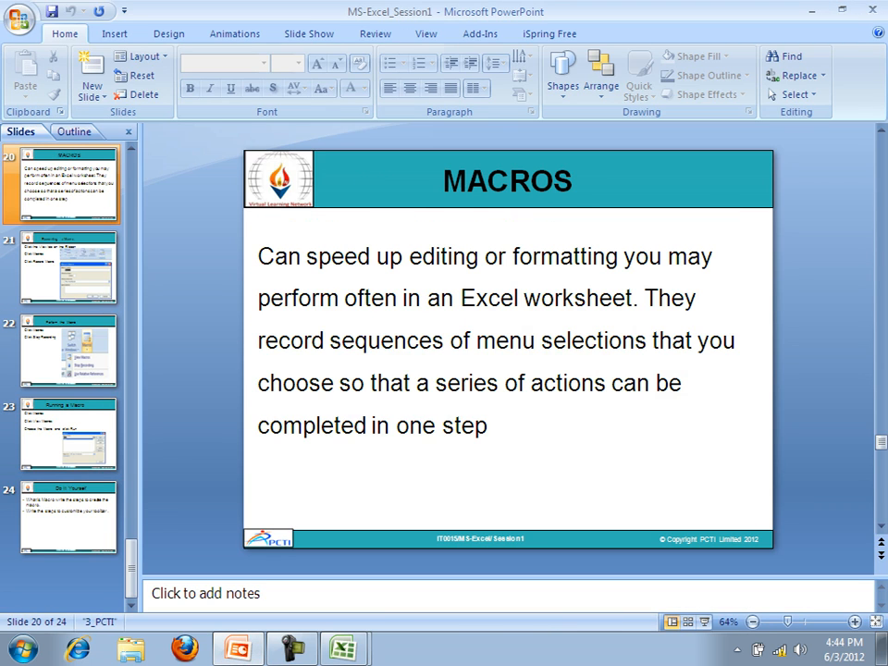
{"action": "key", "text": "Page_Up"}
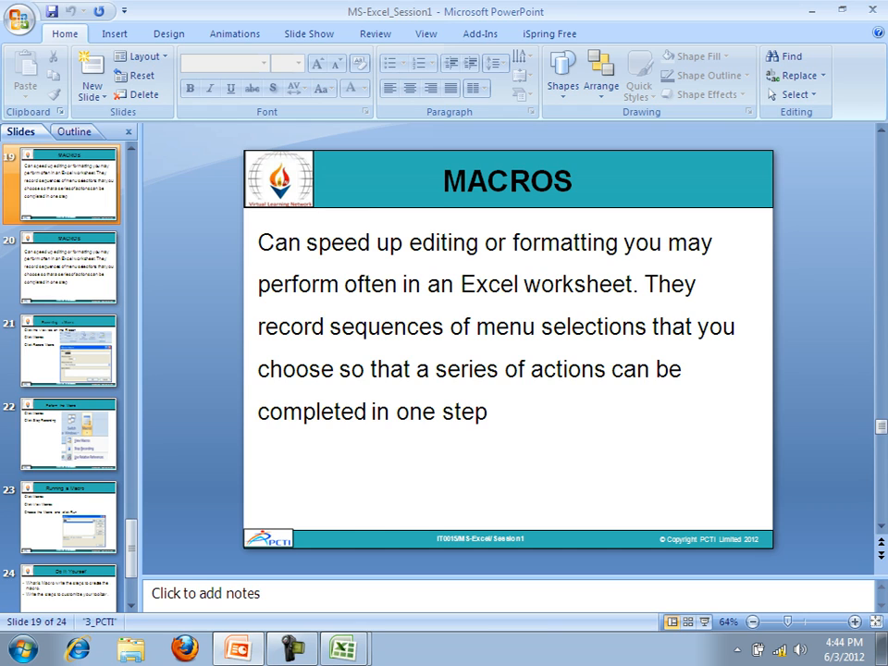
{"action": "key", "text": "Page_Up"}
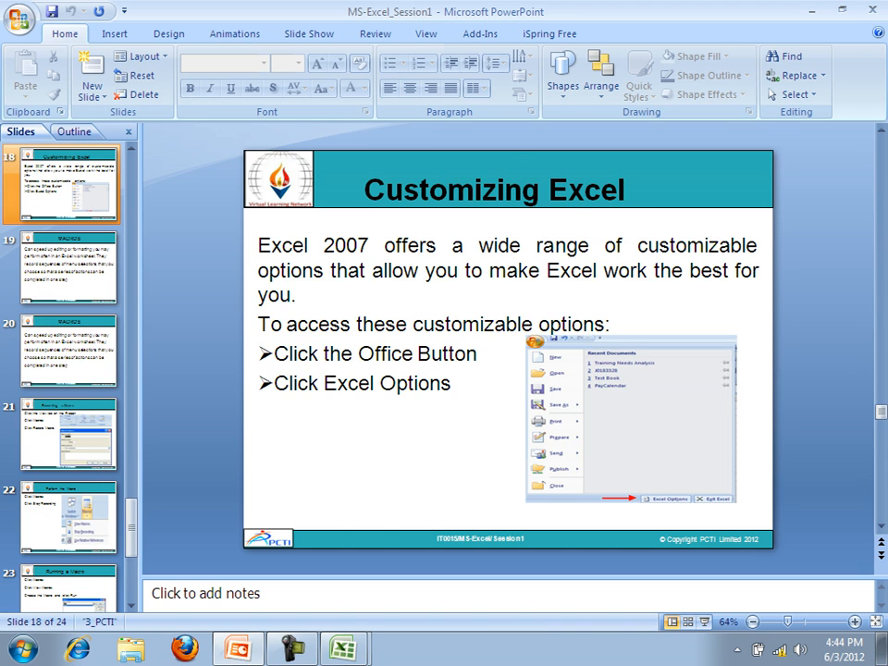
{"action": "key", "text": "Page_Up"}
{"action": "key", "text": "Page_Up"}
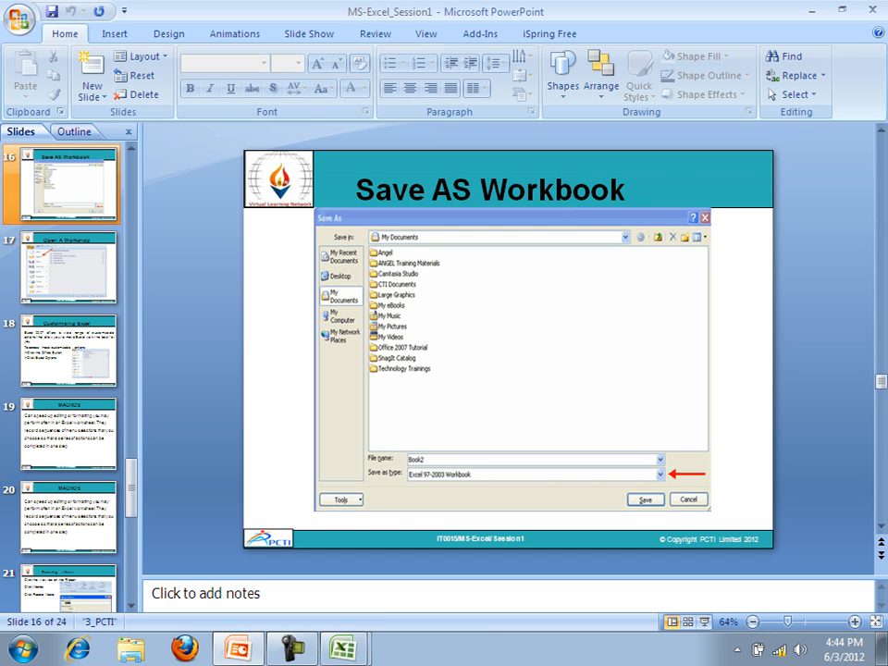
{"action": "key", "text": "alt+Tab"}
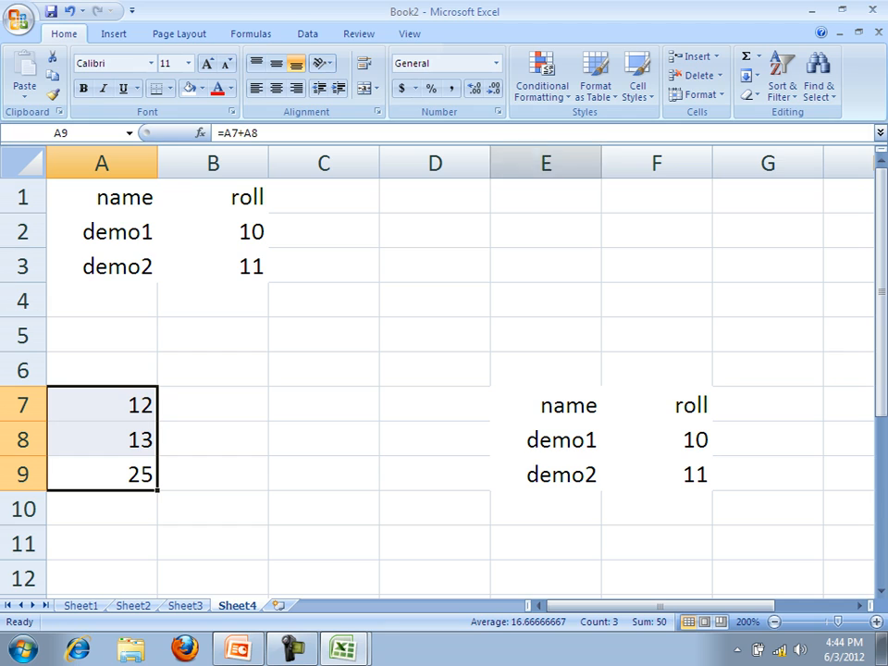
Step: View the macro list for This Workbook, Book2 and Book1 in turn, and close the Macro dialog without running anything
{"action": "left_click", "coordinate": [409, 33]}
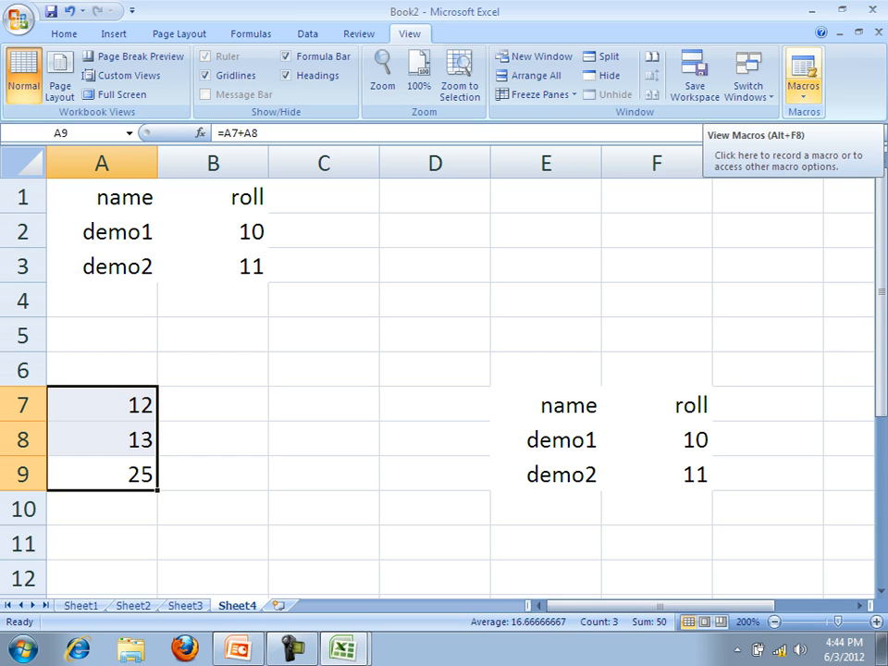
{"action": "left_click", "coordinate": [803, 90]}
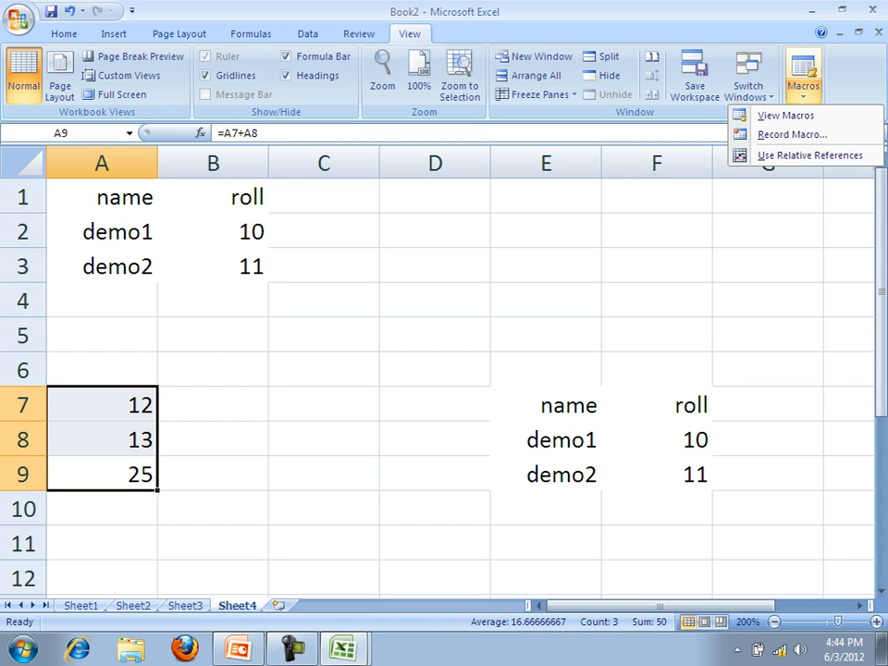
{"action": "left_click", "coordinate": [786, 116]}
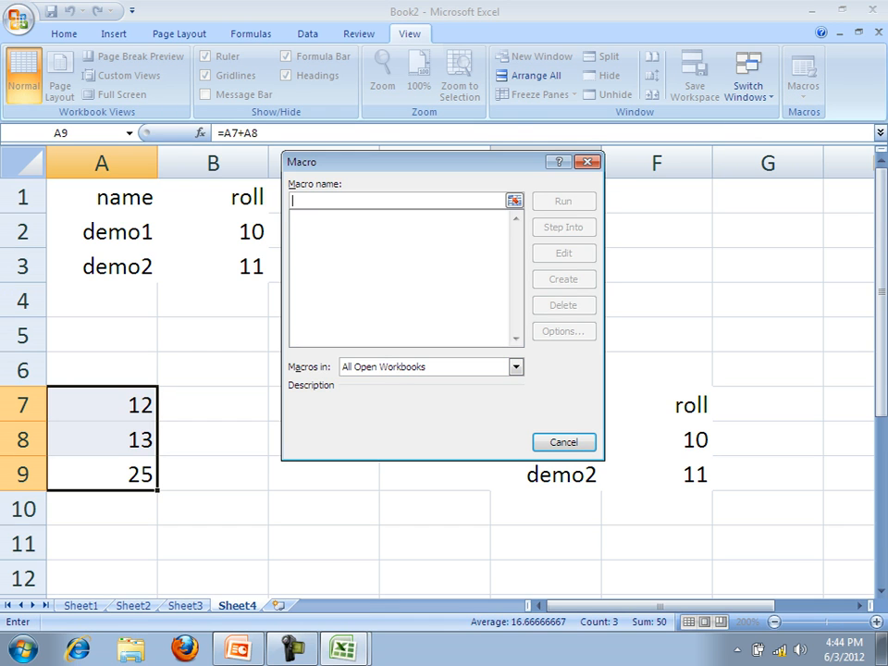
{"action": "left_click", "coordinate": [515, 366]}
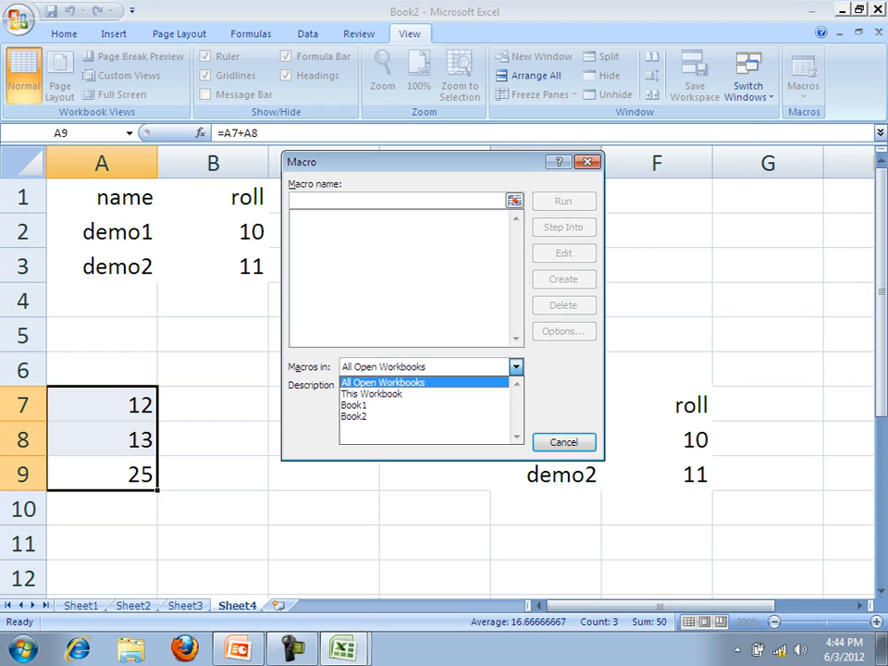
{"action": "left_click", "coordinate": [372, 394]}
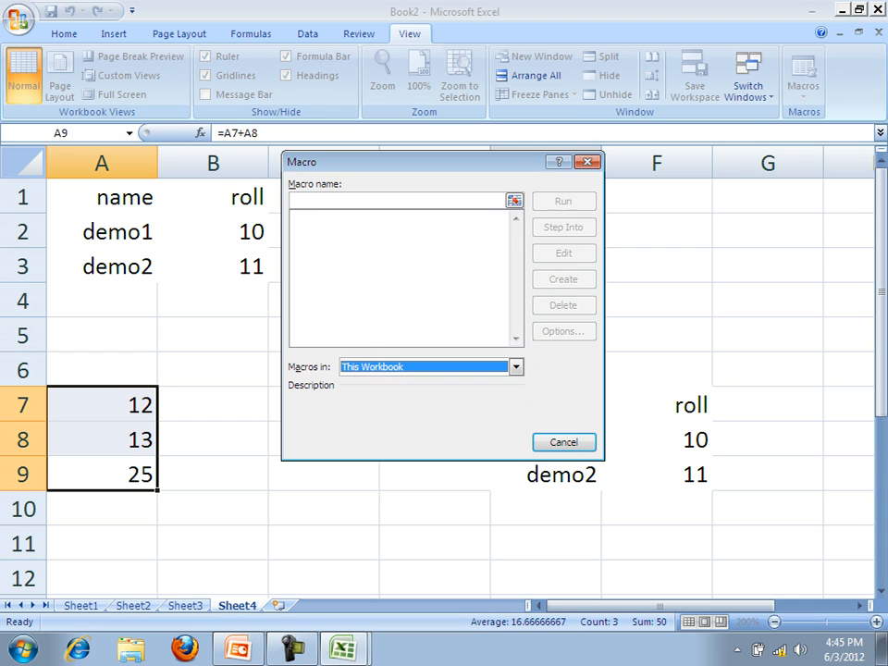
{"action": "left_click", "coordinate": [517, 367]}
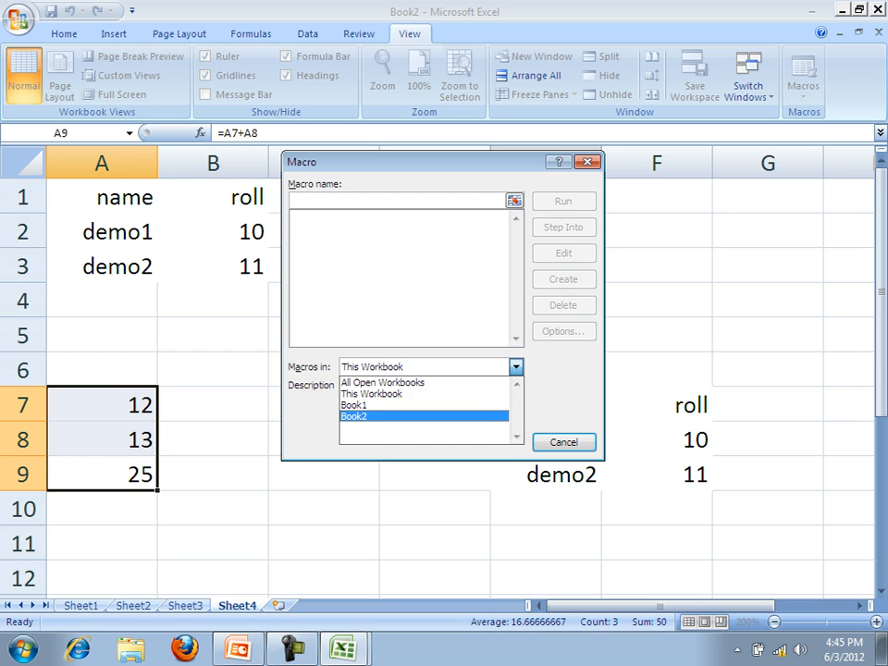
{"action": "left_click", "coordinate": [372, 417]}
{"action": "left_click", "coordinate": [516, 367]}
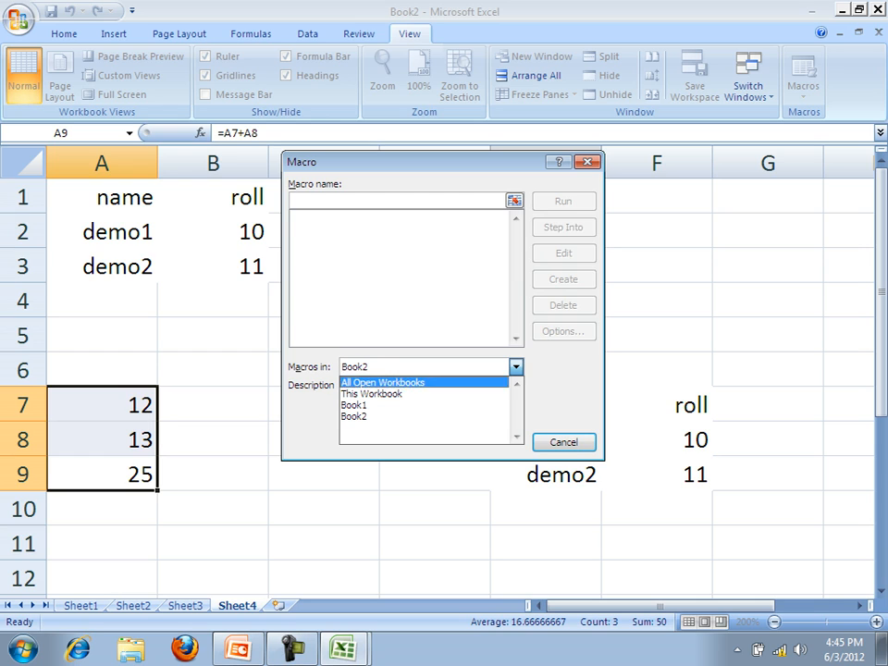
{"action": "left_click", "coordinate": [371, 406]}
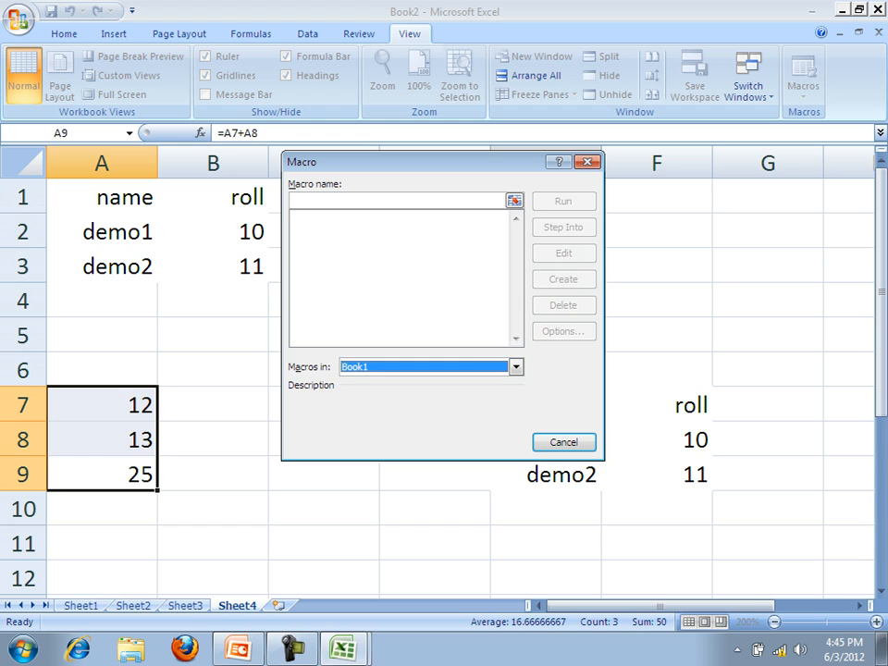
{"action": "left_click", "coordinate": [396, 255]}
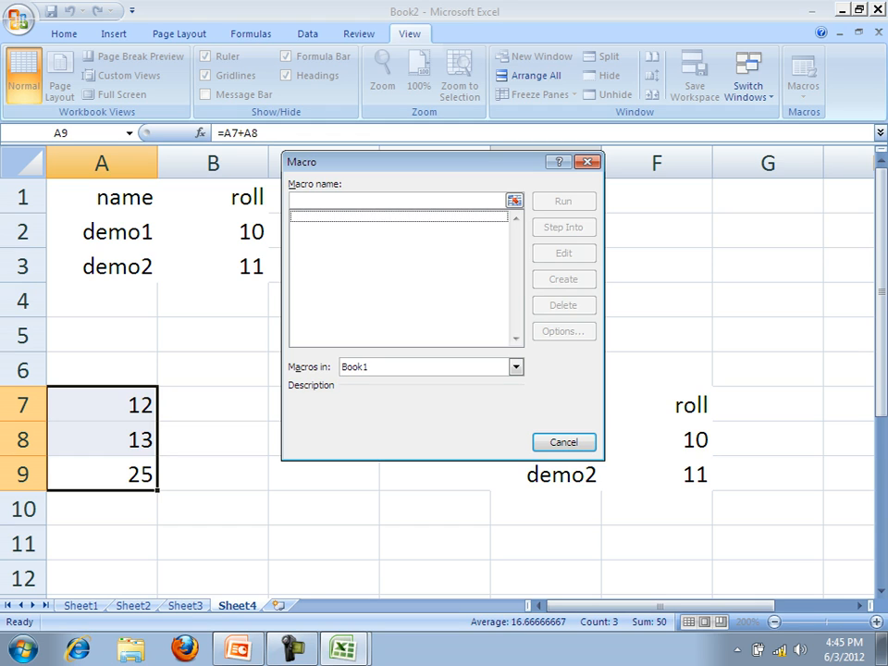
{"action": "key", "text": "Escape"}
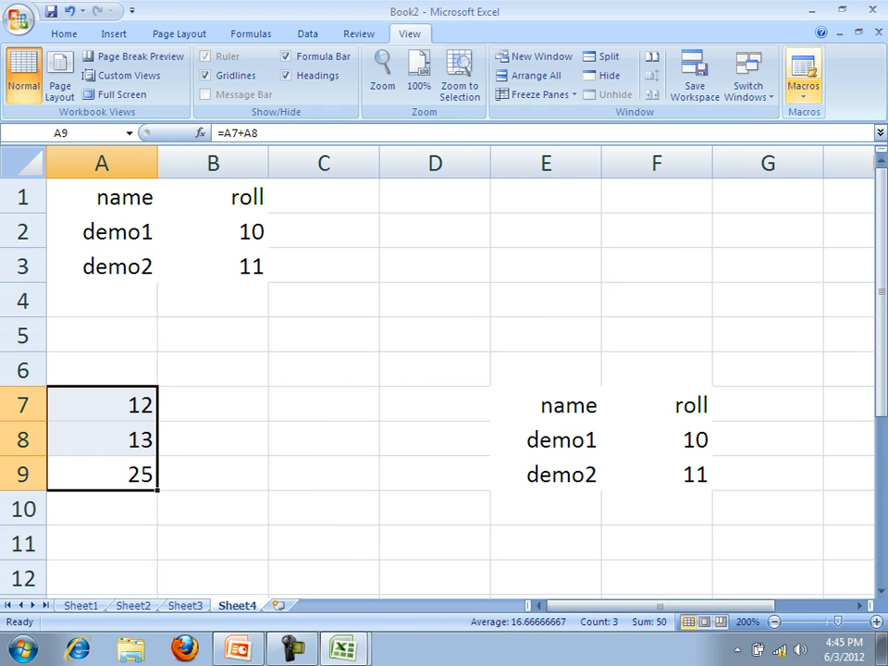
{"action": "left_click", "coordinate": [803, 88]}
{"action": "left_click", "coordinate": [803, 88]}
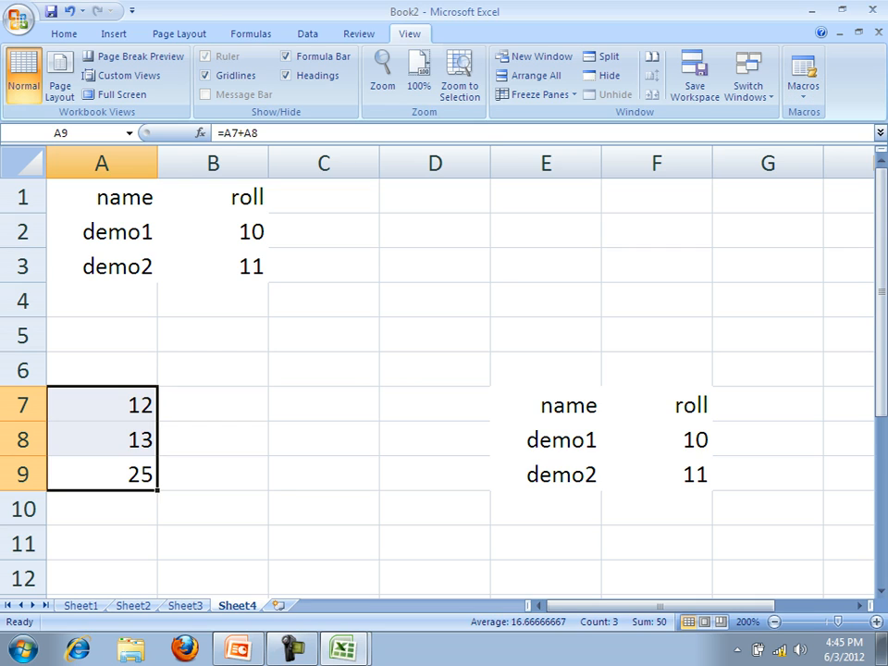
{"action": "left_click", "coordinate": [435, 335]}
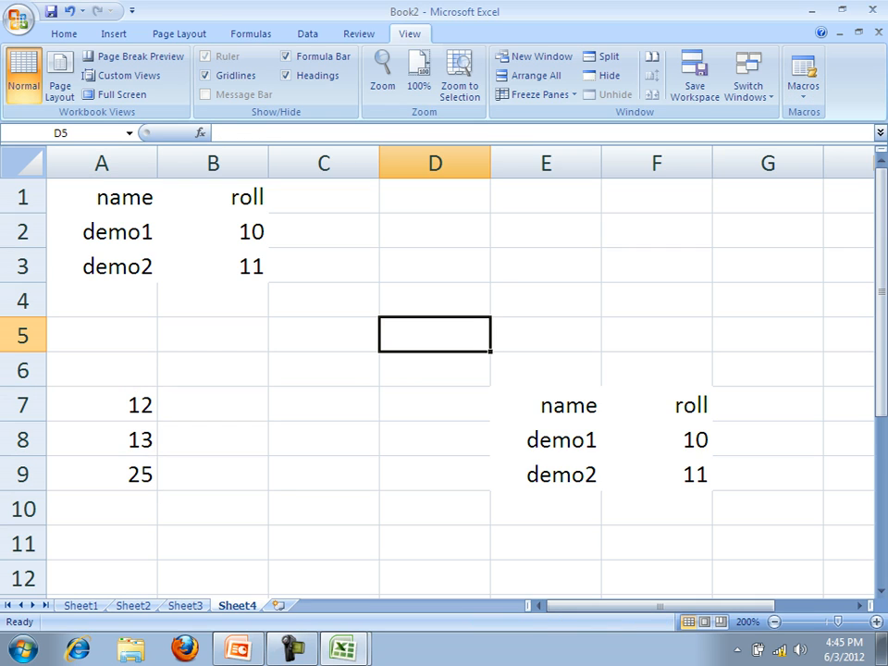
{"action": "left_click", "coordinate": [803, 87]}
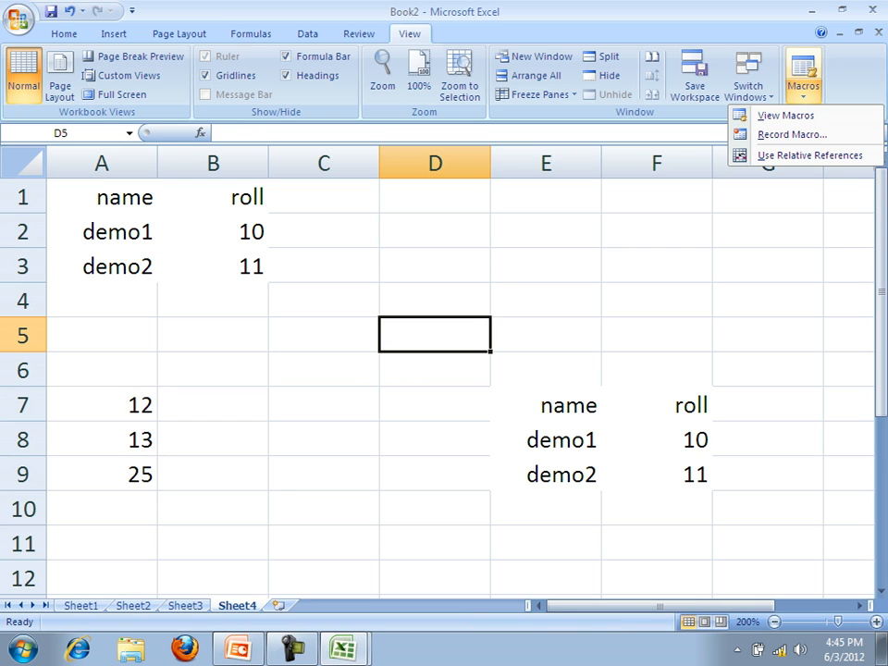
{"action": "left_click", "coordinate": [792, 135]}
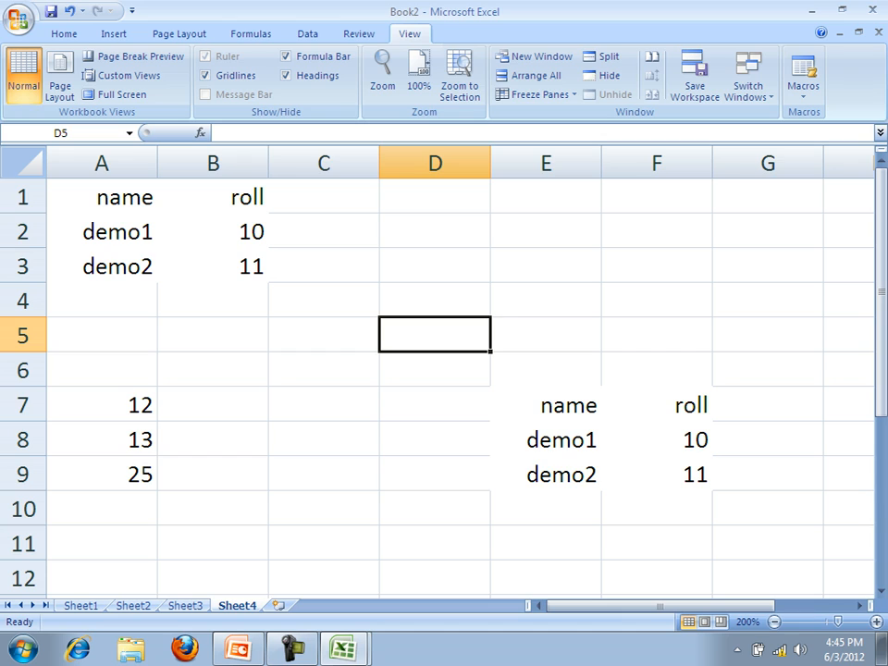
Step: Select cell C7 and set up recording of Macro1 in This Workbook with the shortcut Ctrl+x
{"action": "left_click", "coordinate": [324, 404]}
{"action": "left_click", "coordinate": [803, 83]}
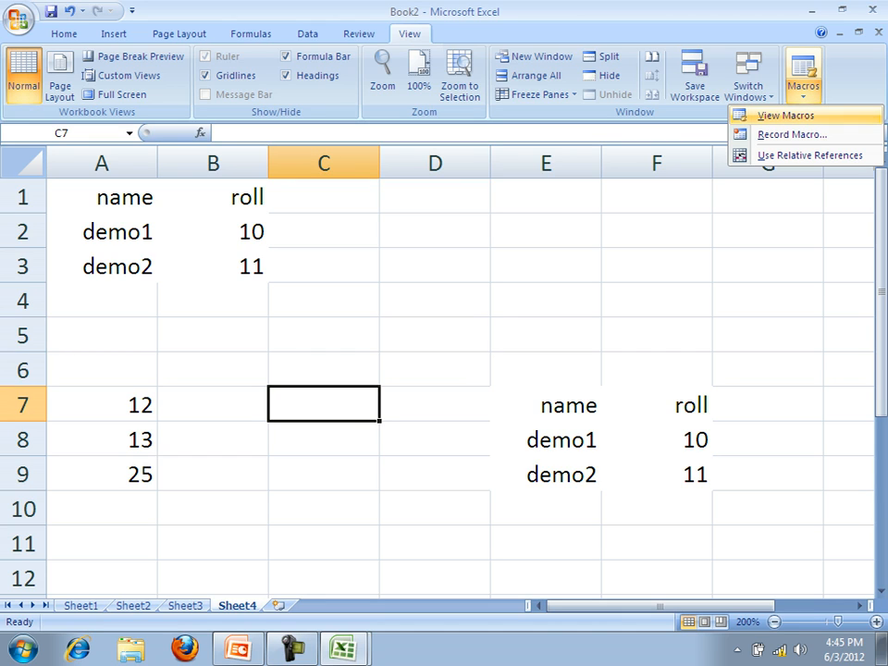
{"action": "left_click", "coordinate": [792, 134]}
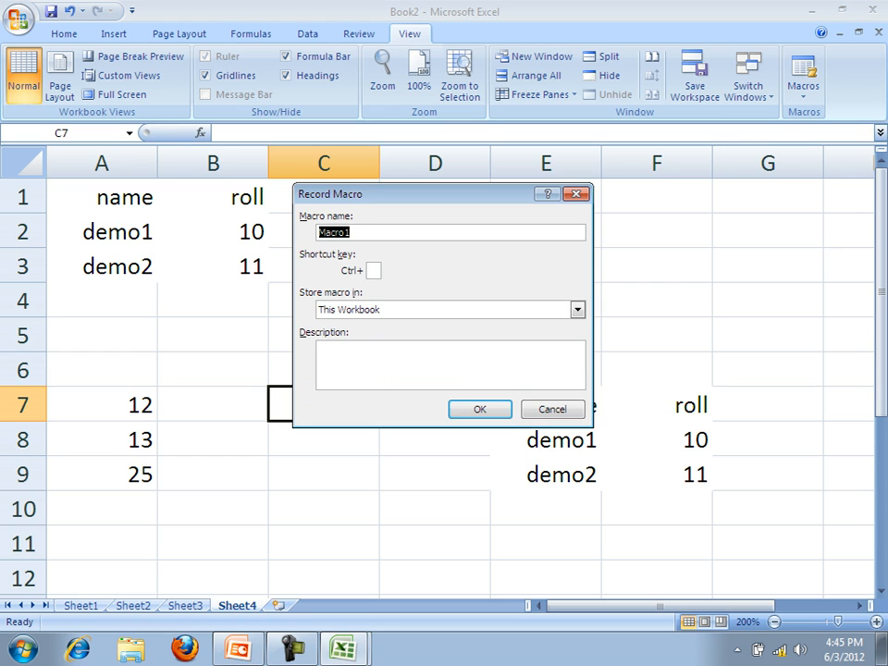
{"action": "left_click", "coordinate": [353, 232]}
{"action": "key", "text": "Tab"}
{"action": "type", "text": "x"}
{"action": "key", "text": "Tab"}
{"action": "key", "text": "Tab"}
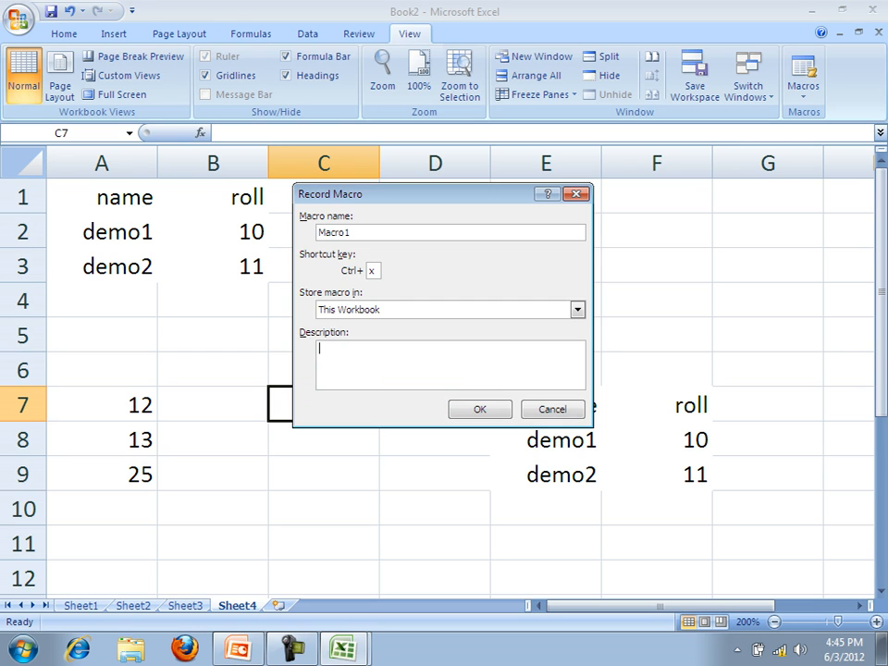
Step: Describe the macro as "inserting a worksheet into the current one" and start recording
{"action": "type", "text": "inserting a worksheet intp"}
{"action": "key", "text": "BackSpace"}
{"action": "type", "text": "o the "}
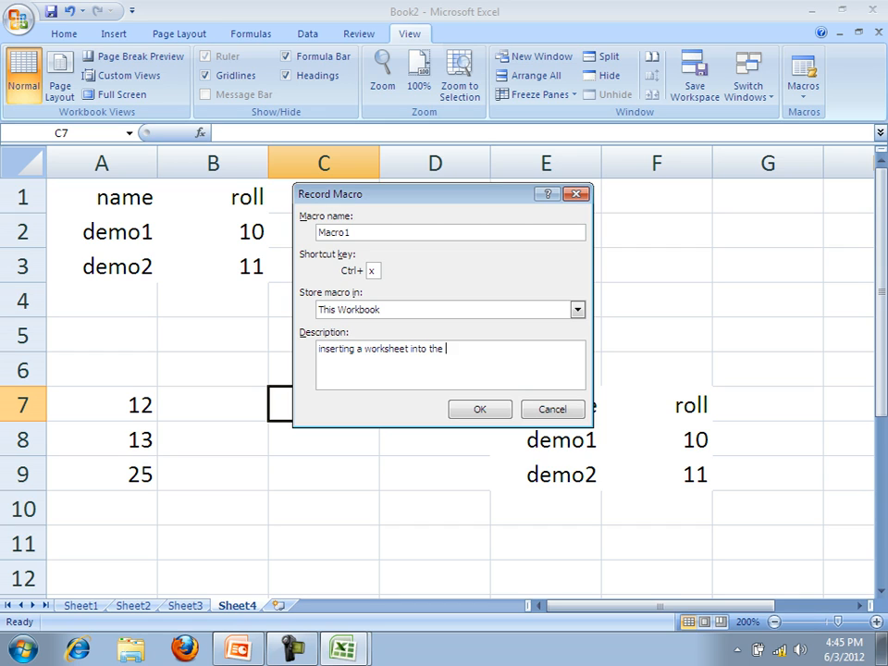
{"action": "type", "text": "current one"}
{"action": "key", "text": "Return"}
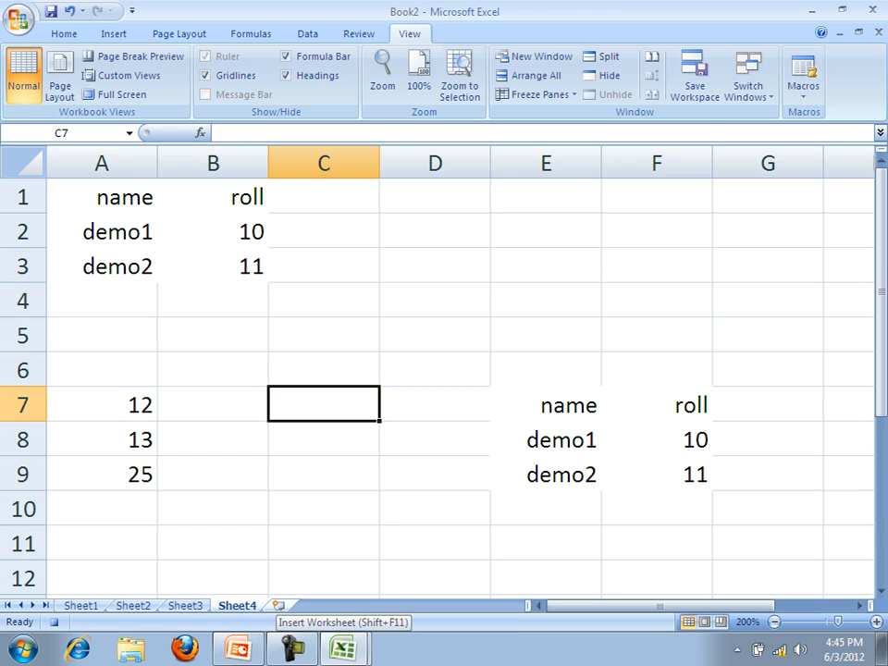
Step: Insert three new worksheets after Sheet4 for the macro, and stop the recording
{"action": "left_click", "coordinate": [278, 605]}
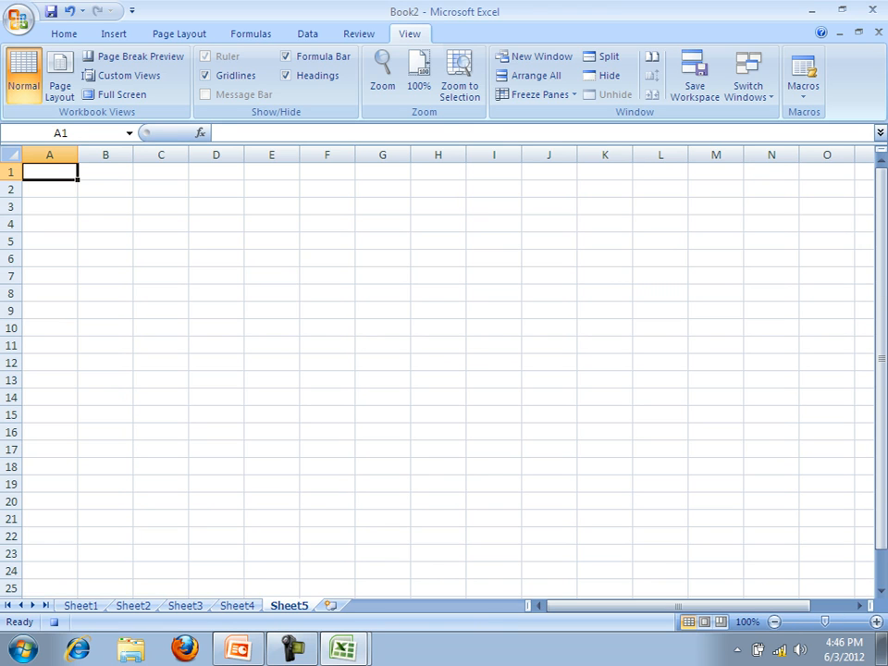
{"action": "key", "text": "shift+F11"}
{"action": "left_click", "coordinate": [383, 597]}
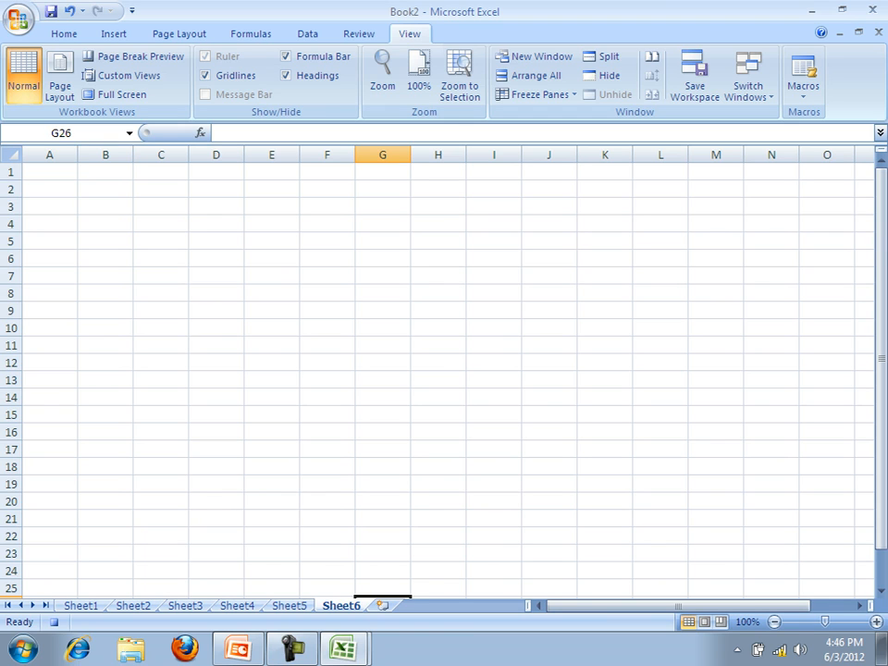
{"action": "key", "text": "shift+F11"}
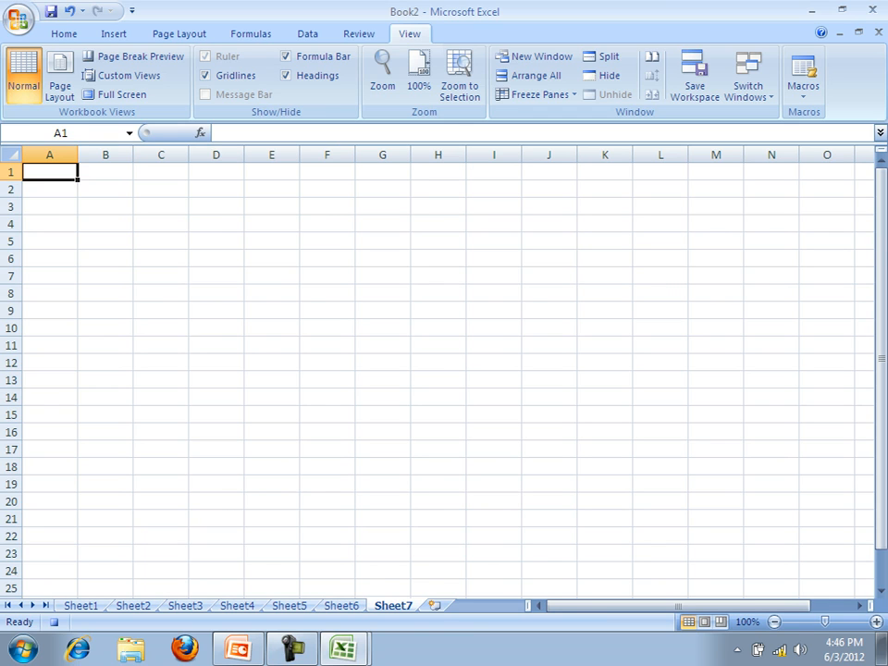
{"action": "left_click", "coordinate": [803, 88]}
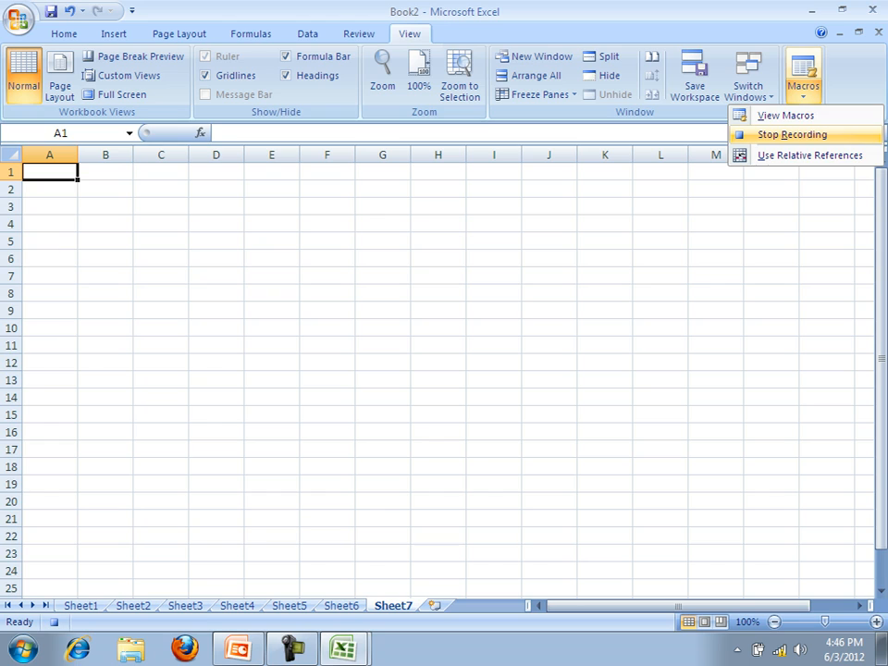
{"action": "left_click", "coordinate": [792, 135]}
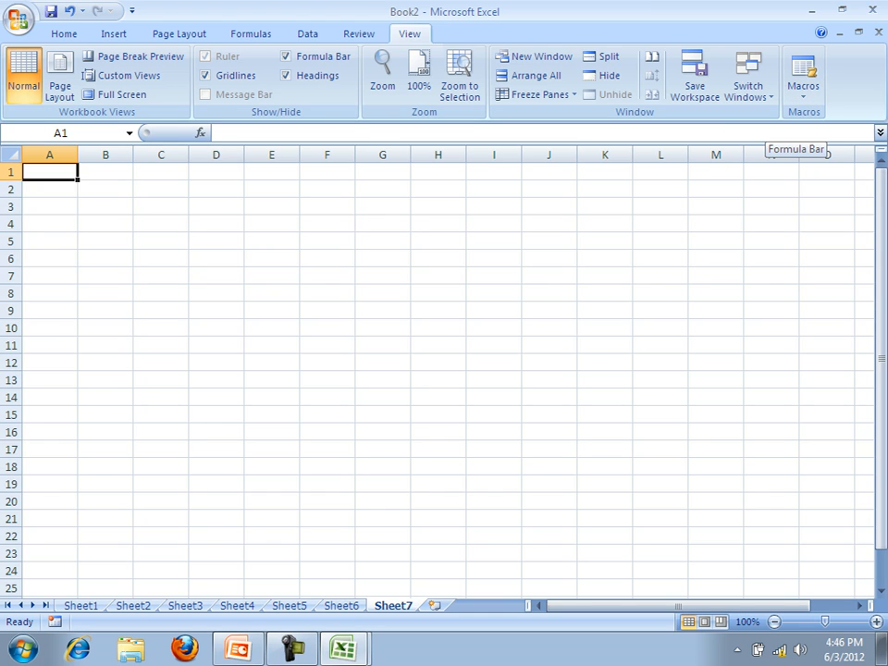
Step: Create a new blank workbook and run Book2!Macro1 in it from the macros of All Open Workbooks
{"action": "key", "text": "ctrl+n"}
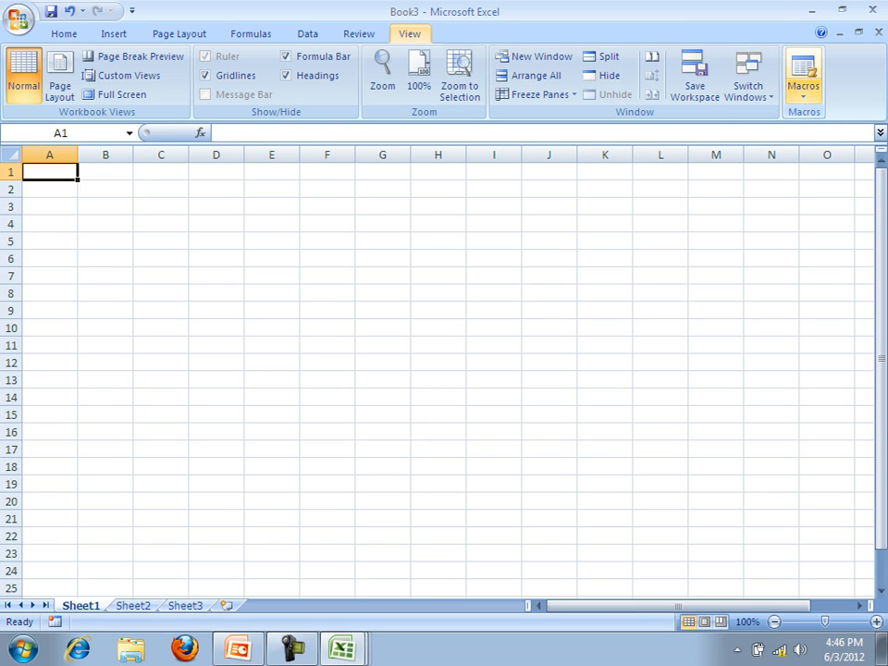
{"action": "left_click", "coordinate": [803, 78]}
{"action": "left_click", "coordinate": [785, 116]}
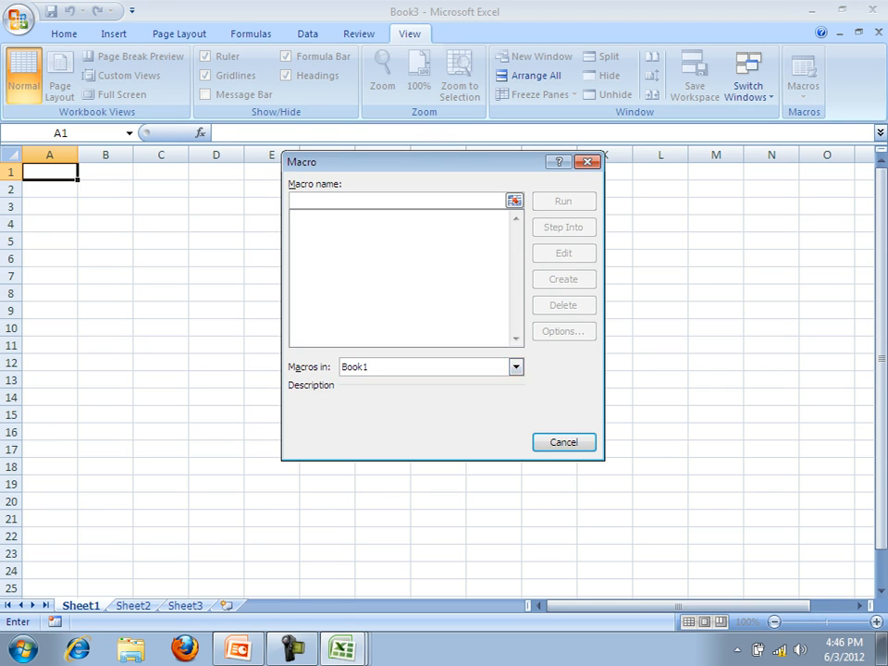
{"action": "left_click", "coordinate": [516, 367]}
{"action": "left_click", "coordinate": [385, 382]}
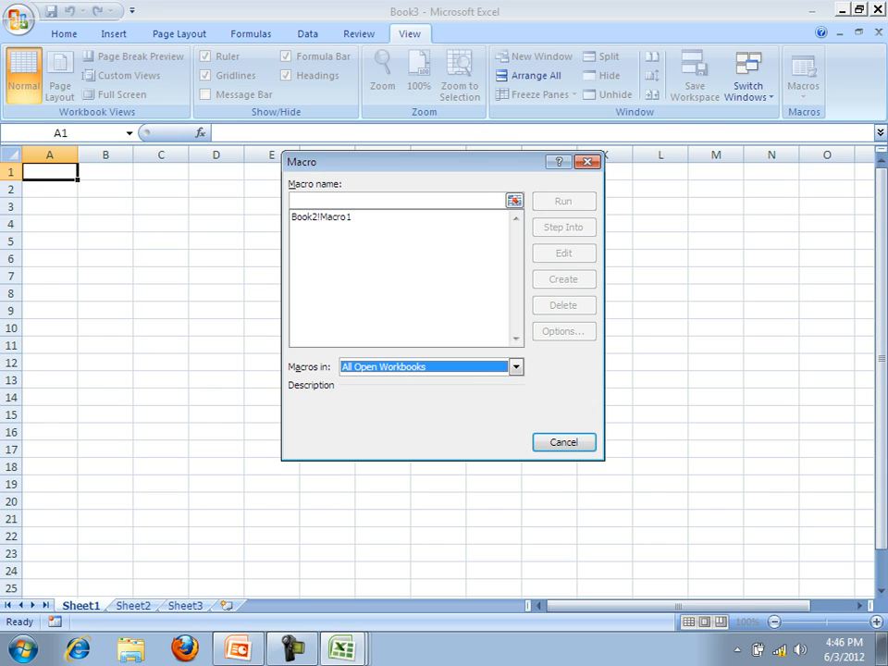
{"action": "left_click", "coordinate": [322, 217]}
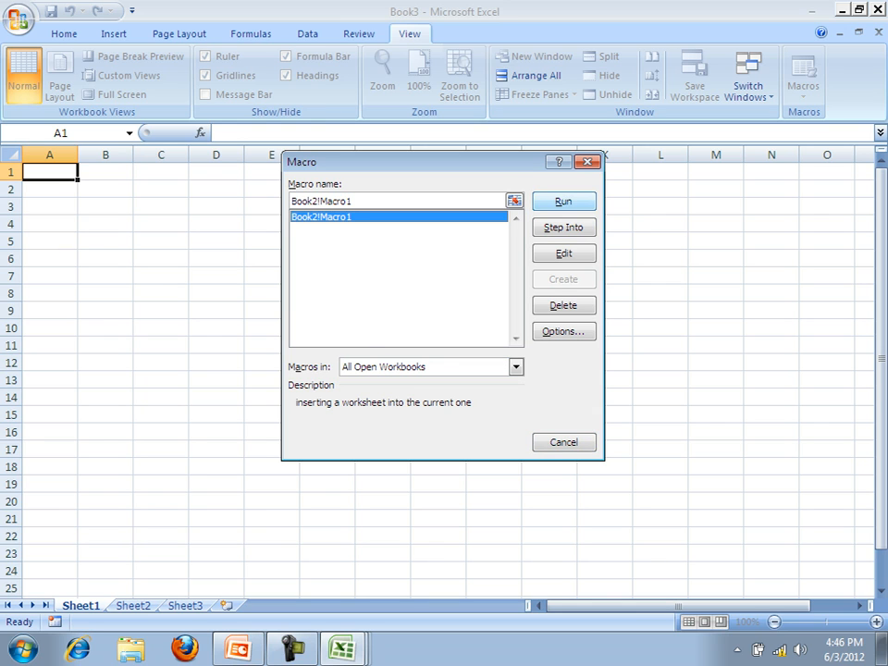
{"action": "key", "text": "Return"}
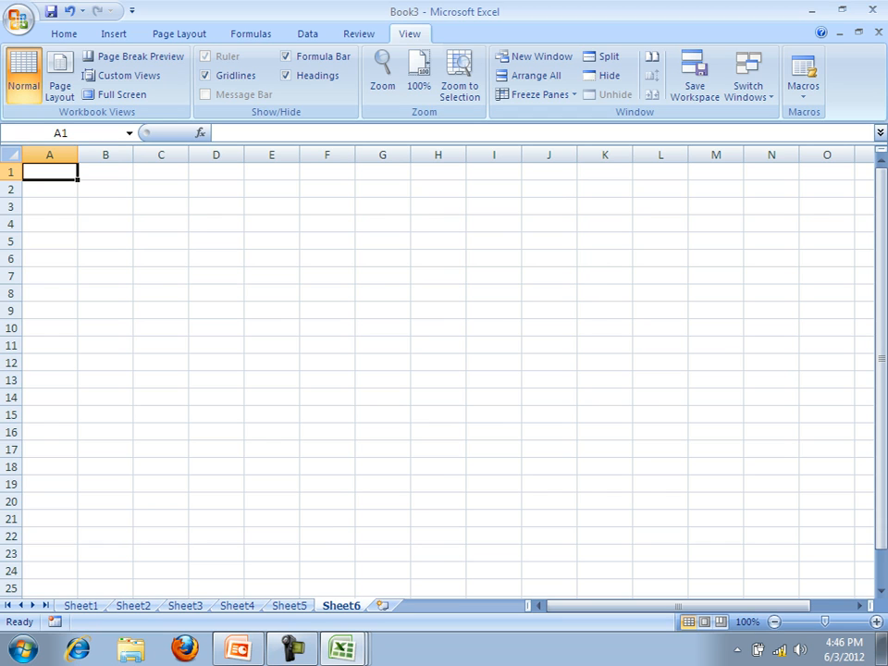
{"action": "key", "text": "ctrl+w"}
{"action": "key", "text": "Escape"}
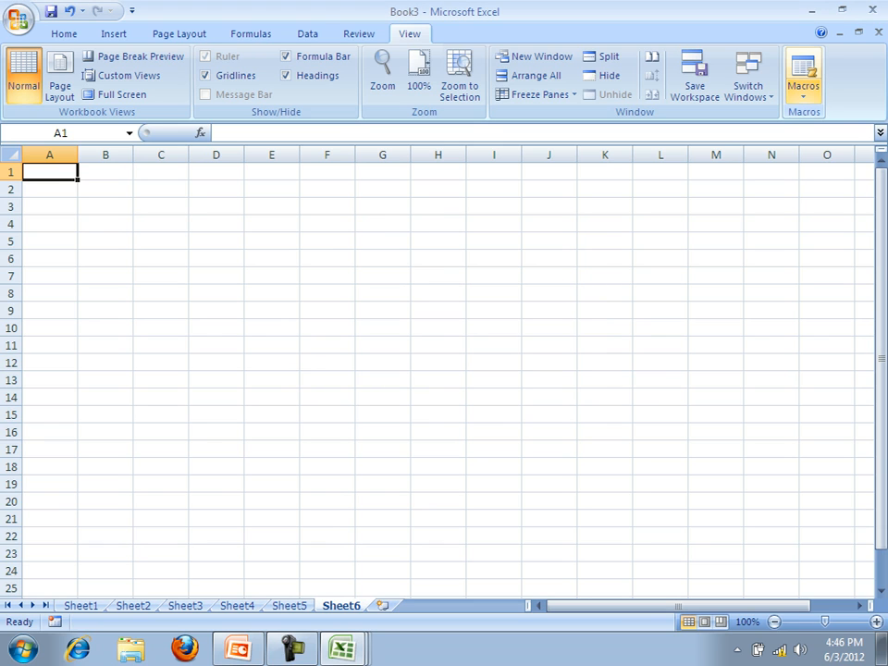
Step: Open the code of Book2!Macro1 for editing in the Visual Basic editor
{"action": "left_click", "coordinate": [802, 88]}
{"action": "left_click", "coordinate": [786, 116]}
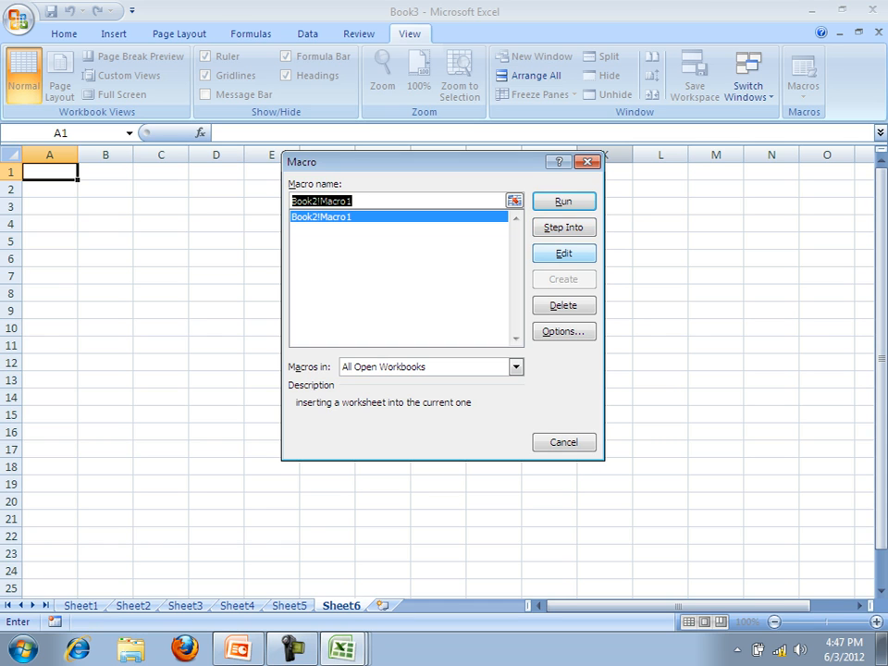
{"action": "left_click", "coordinate": [563, 252]}
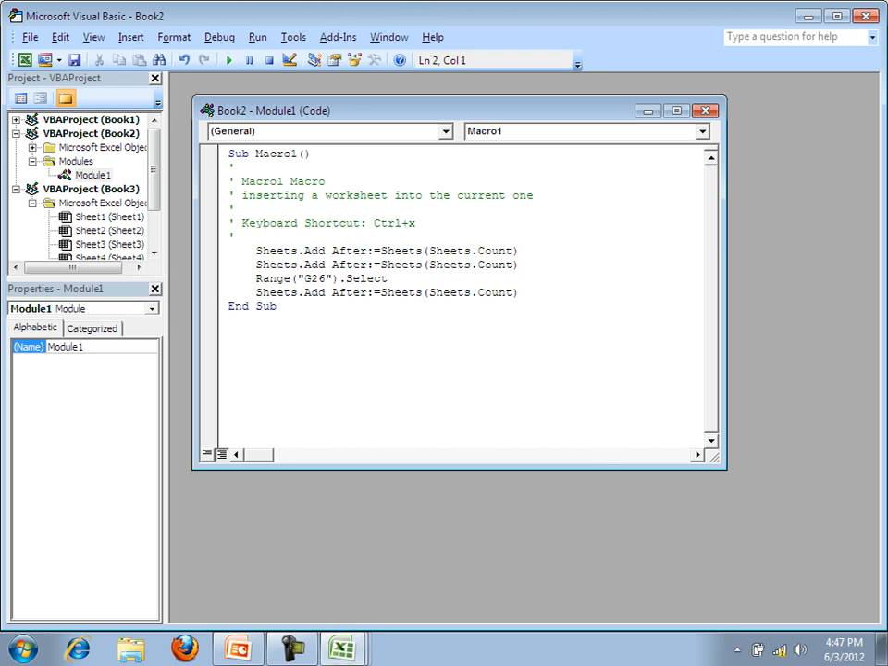
Step: Examine Macro1's comment lines and recorded statements down to End Sub, and close the Visual Basic editor
{"action": "left_click", "coordinate": [229, 320]}
{"action": "left_click_drag", "start_coordinate": [229, 320], "coordinate": [296, 278]}
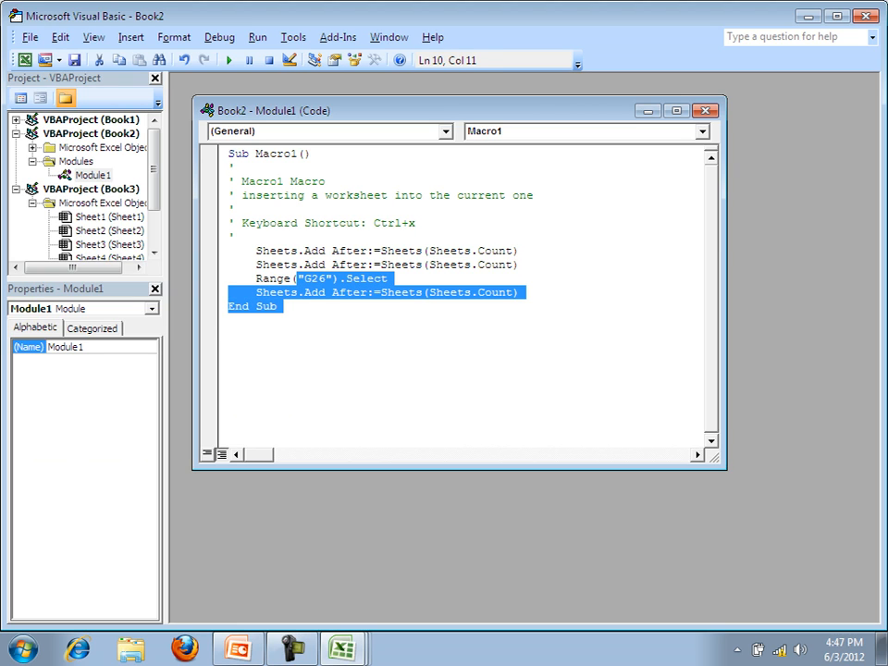
{"action": "left_click", "coordinate": [237, 168]}
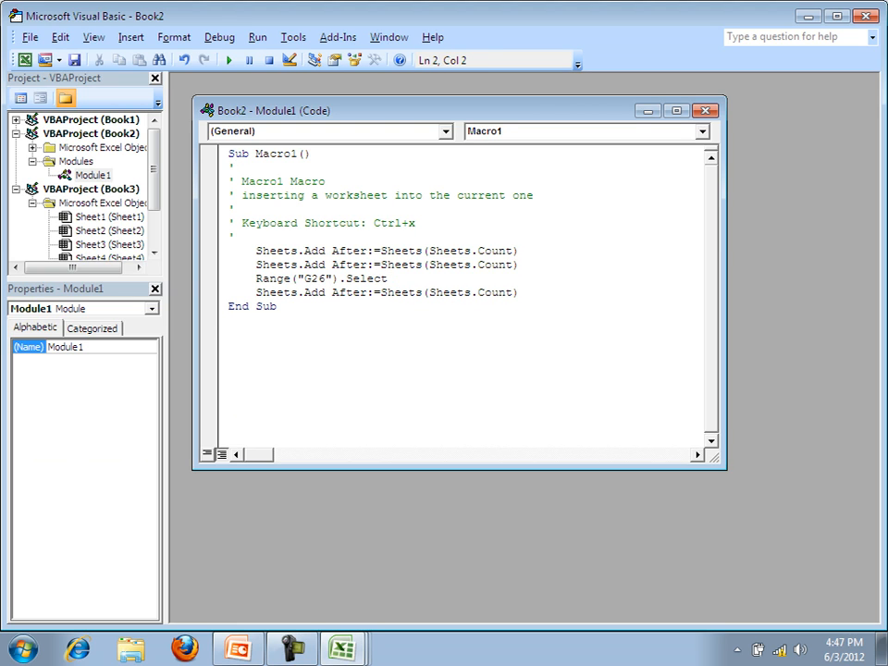
{"action": "key", "text": "Down"}
{"action": "key", "text": "Down"}
{"action": "key", "text": "Down"}
{"action": "left_click", "coordinate": [242, 195]}
{"action": "left_click", "coordinate": [263, 181]}
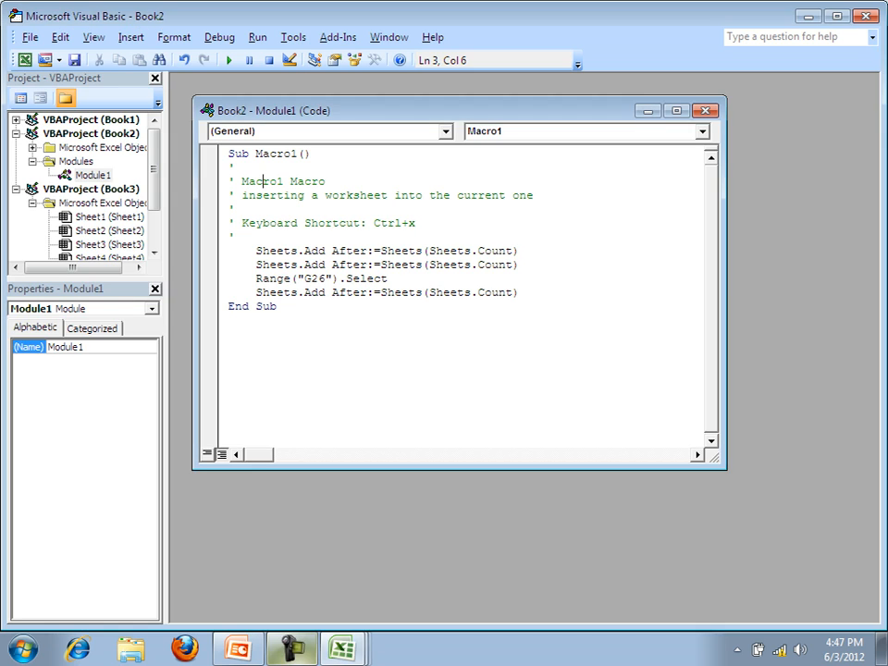
{"action": "left_click", "coordinate": [230, 320]}
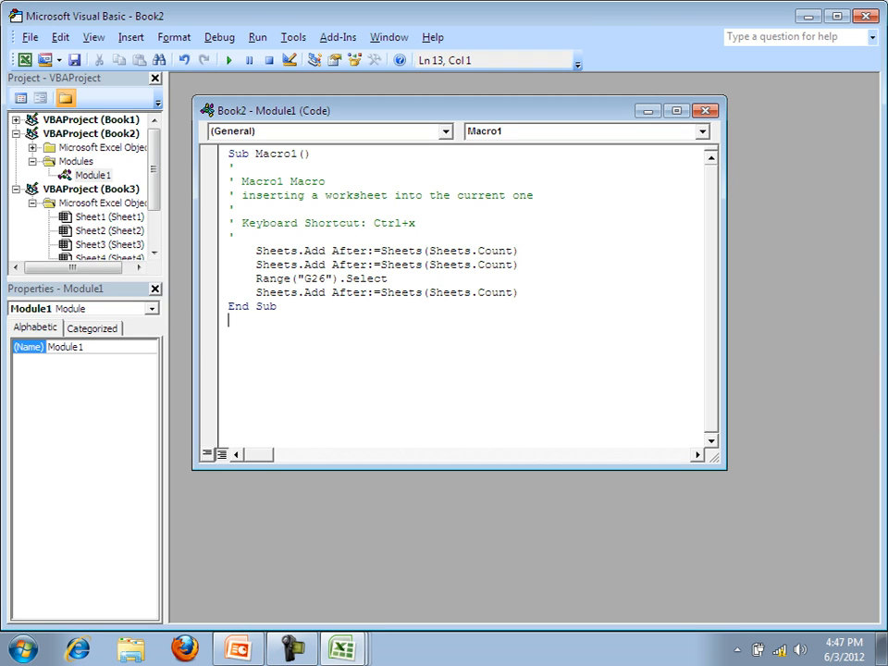
{"action": "left_click_drag", "start_coordinate": [280, 306], "coordinate": [249, 251]}
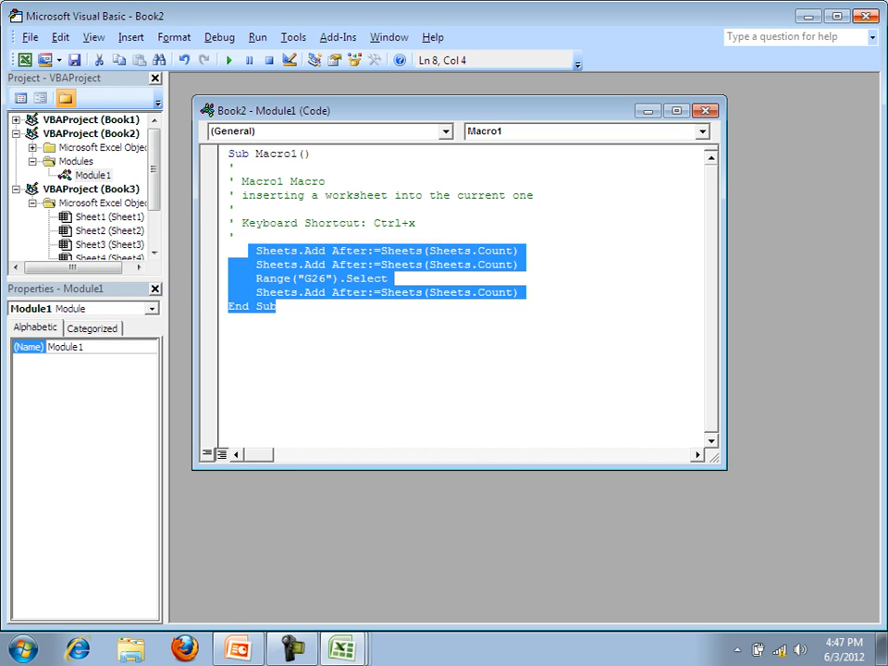
{"action": "left_click", "coordinate": [866, 15]}
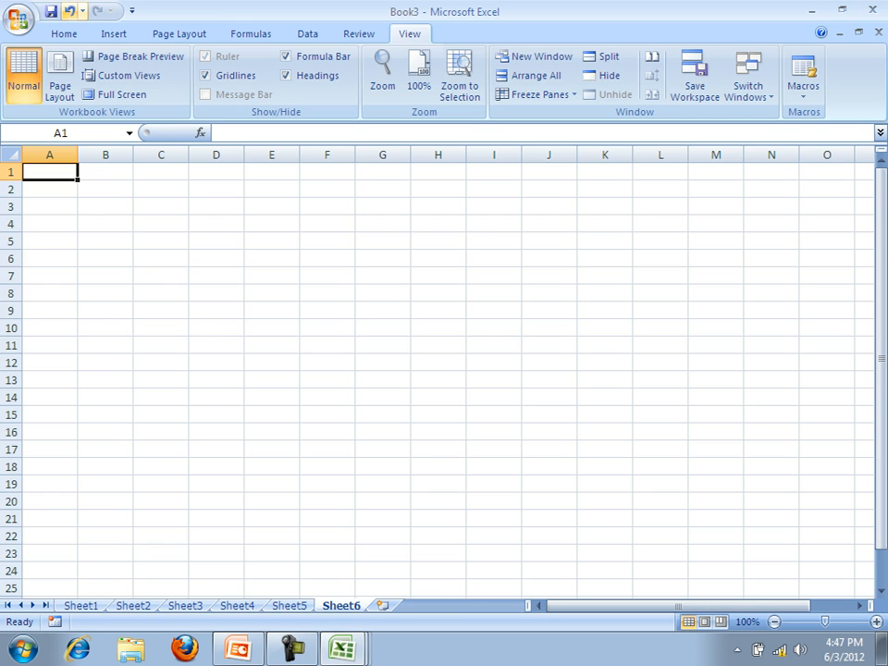
Step: Close the Book3 workbook without saving its changes
{"action": "left_click", "coordinate": [63, 34]}
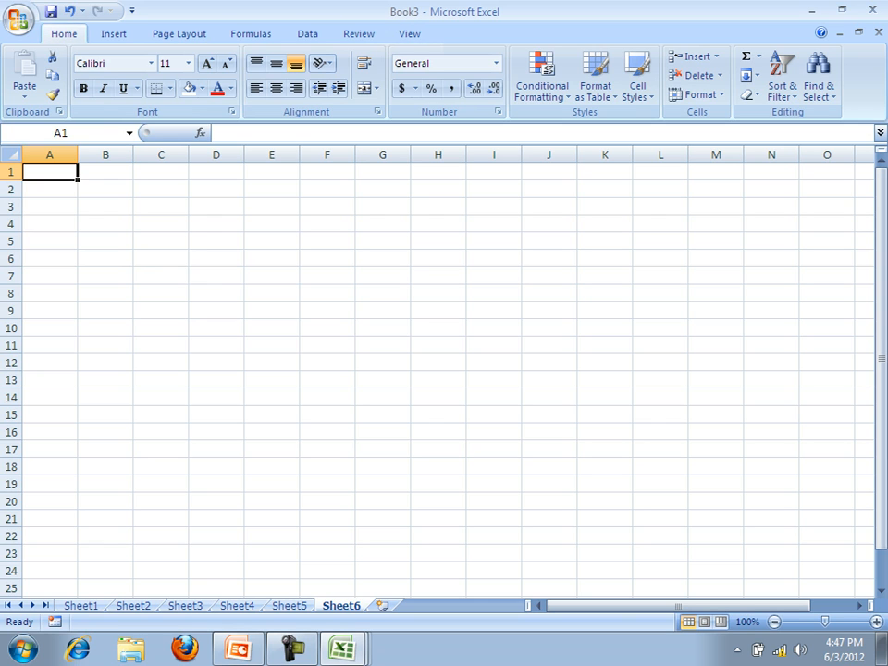
{"action": "key", "text": "alt+F4"}
{"action": "key", "text": "Escape"}
{"action": "key", "text": "alt+F4"}
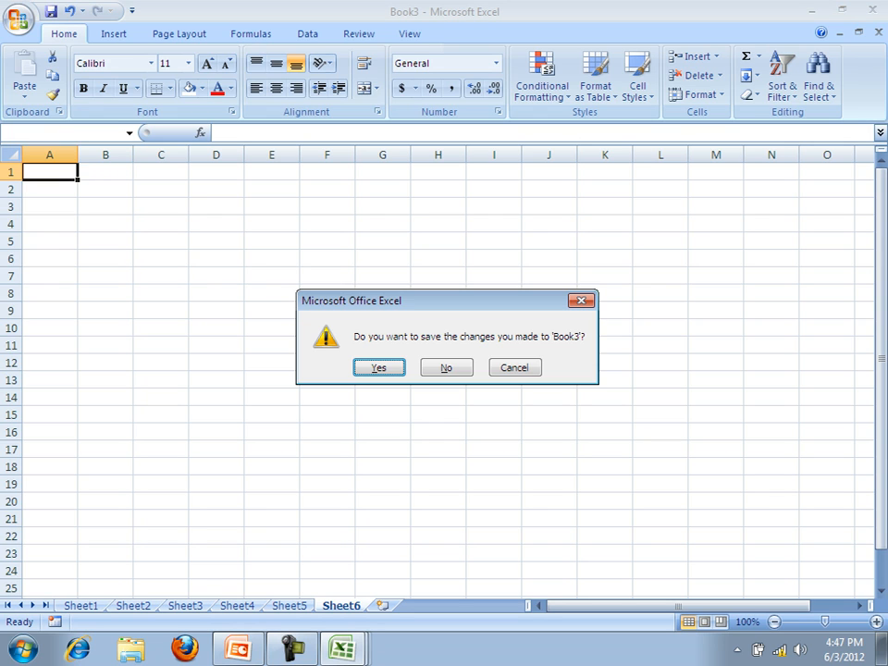
{"action": "key", "text": "Tab"}
{"action": "key", "text": "Return"}
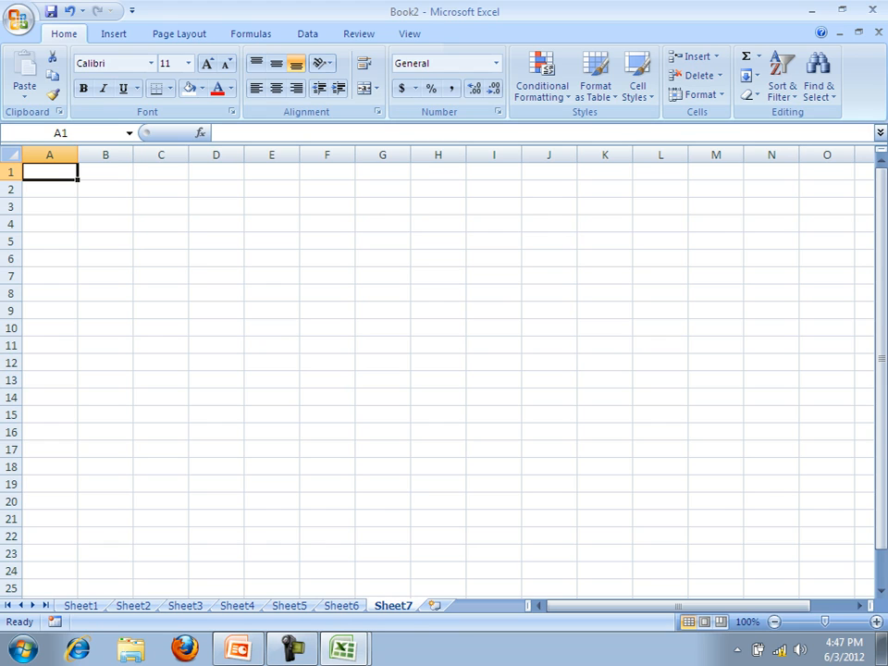
Step: Page through the worksheets from Sheet7 back to Sheet1, and forward to Sheet4
{"action": "key", "text": "ctrl+Page_Up"}
{"action": "key", "text": "ctrl+Page_Up"}
{"action": "key", "text": "ctrl+Page_Up"}
{"action": "key", "text": "ctrl+Page_Up"}
{"action": "key", "text": "ctrl+Page_Up"}
{"action": "key", "text": "ctrl+Page_Up"}
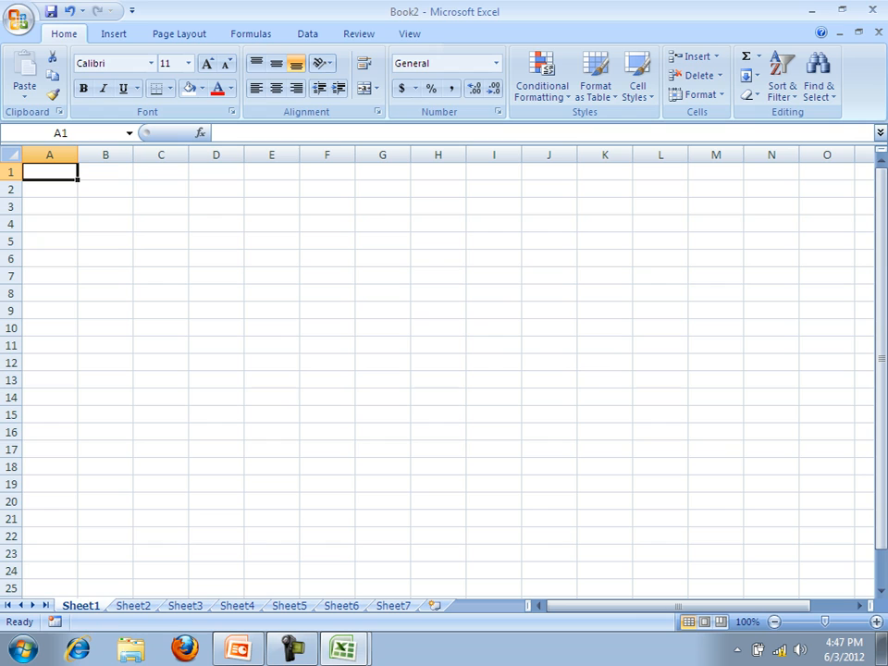
{"action": "key", "text": "ctrl+Page_Down"}
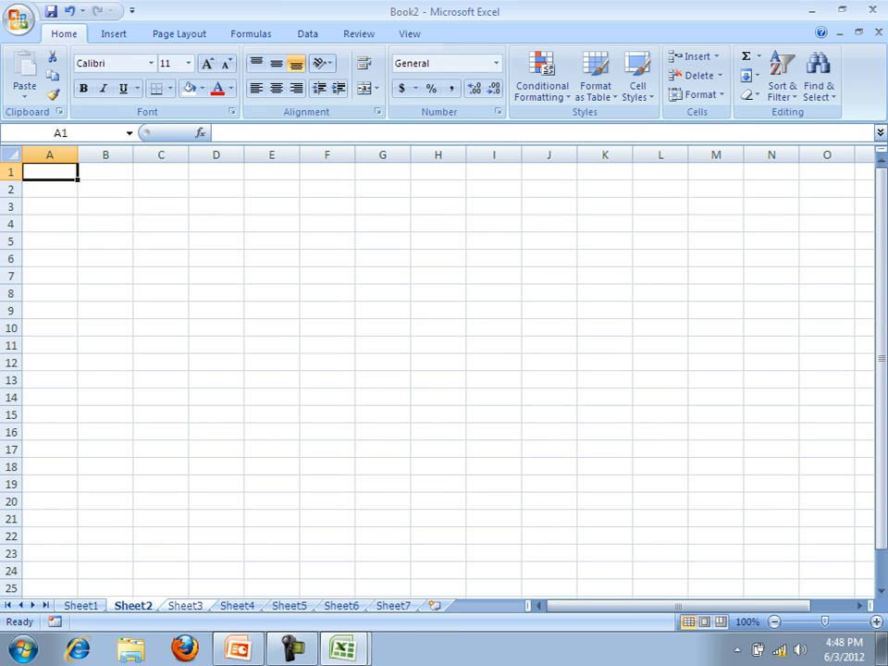
{"action": "key", "text": "ctrl+Page_Down"}
{"action": "key", "text": "ctrl+Page_Down"}
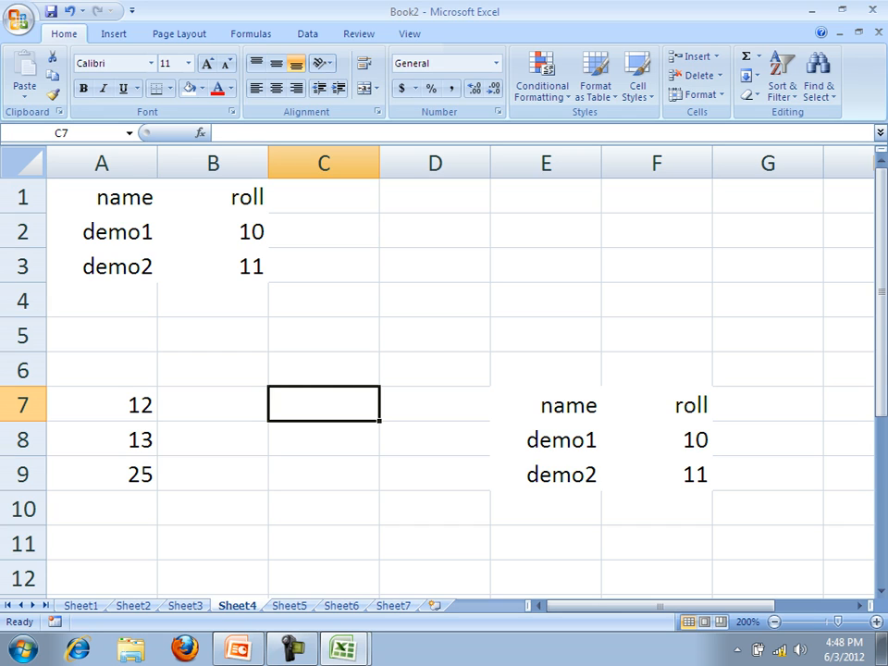
Step: Rename the Sheet4 worksheet as demo
{"action": "right_click", "coordinate": [239, 606]}
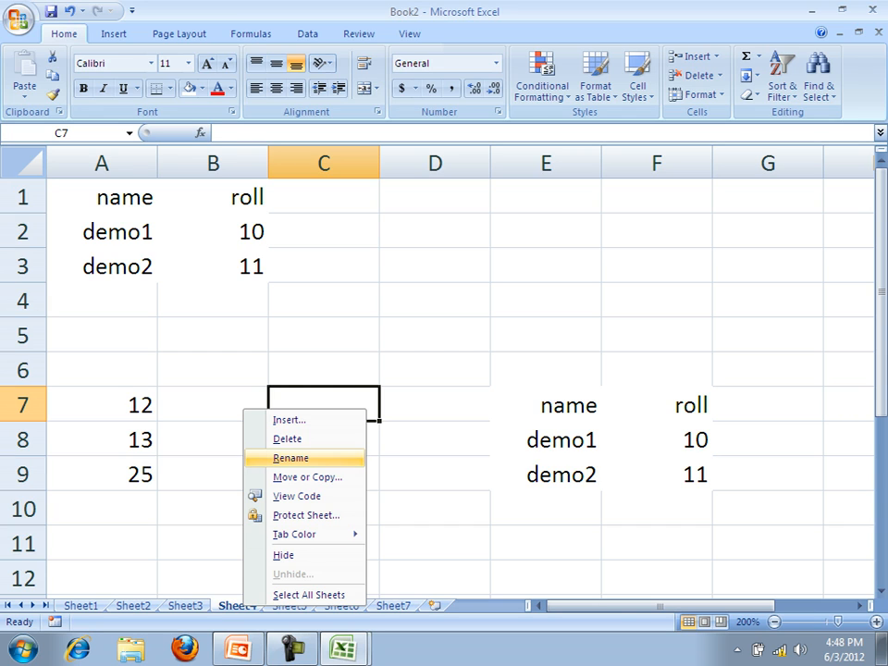
{"action": "left_click", "coordinate": [291, 458]}
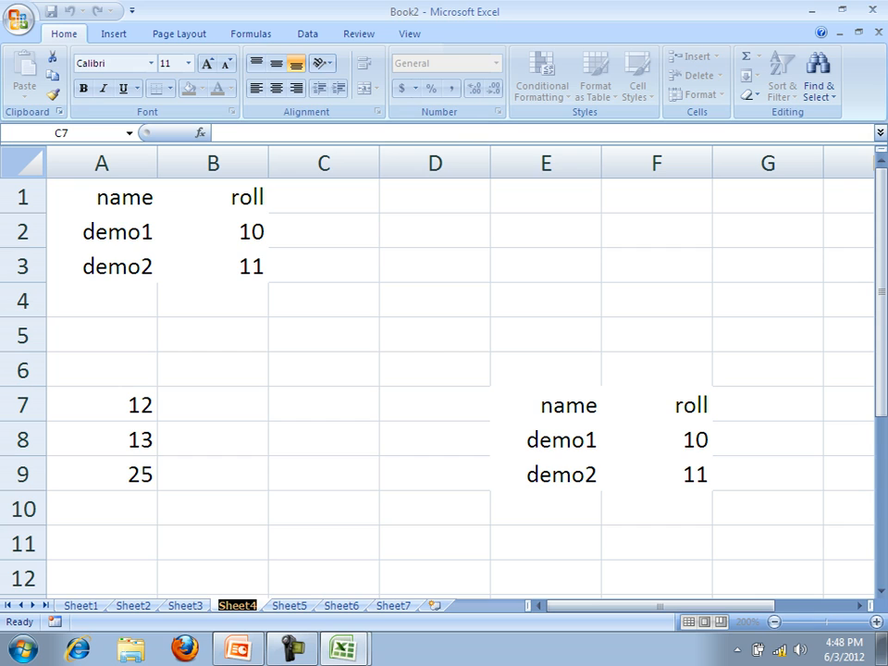
{"action": "type", "text": "demo"}
{"action": "left_click", "coordinate": [324, 474]}
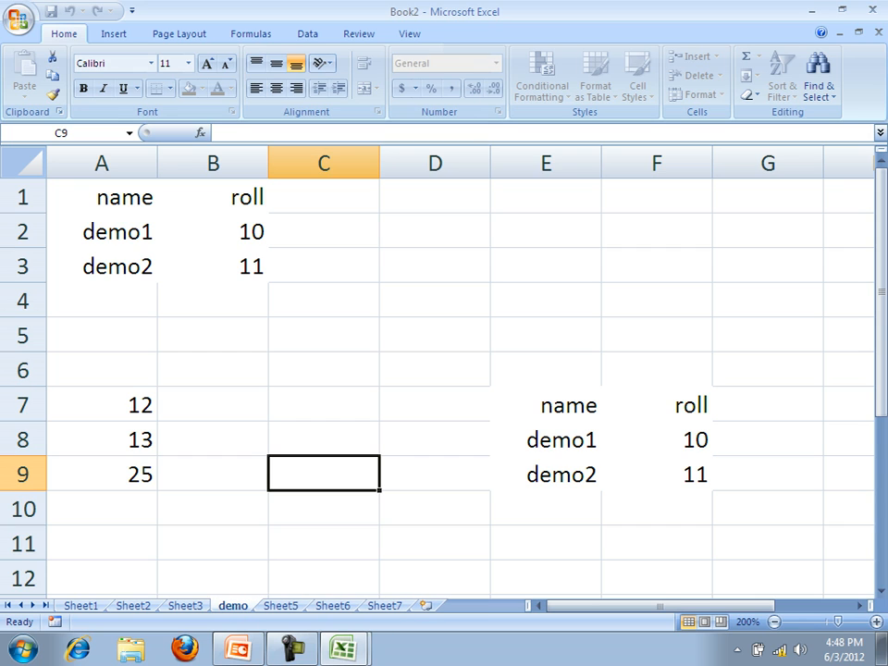
Step: Delete the Sheet1 worksheet from the workbook and accept its permanent removal
{"action": "left_click", "coordinate": [81, 606]}
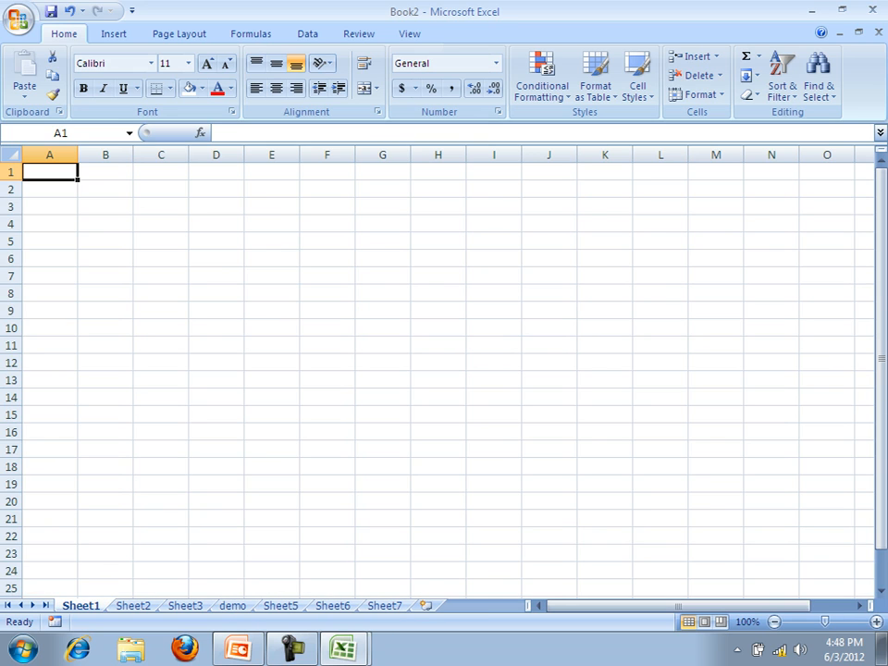
{"action": "right_click", "coordinate": [79, 603]}
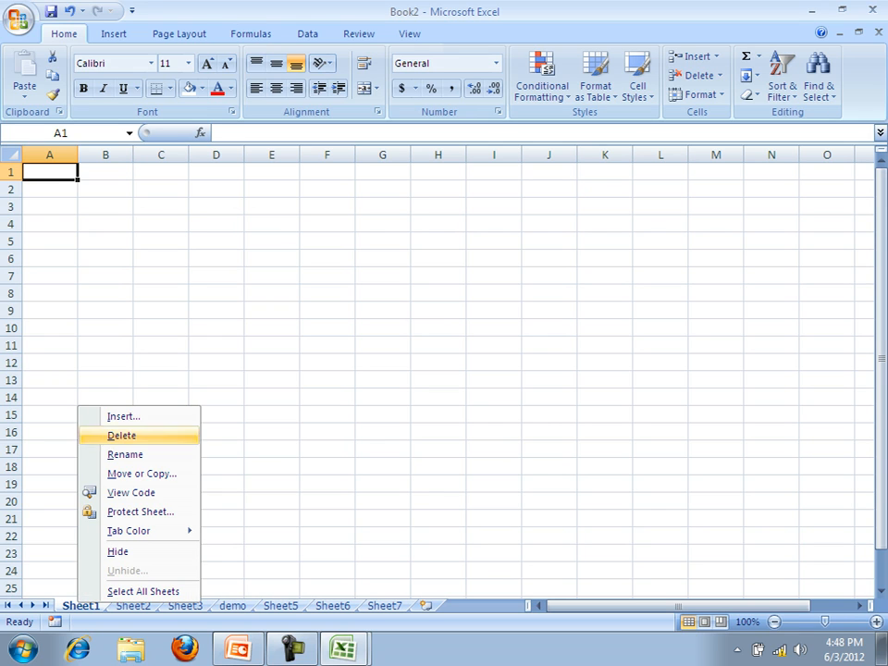
{"action": "left_click", "coordinate": [122, 435]}
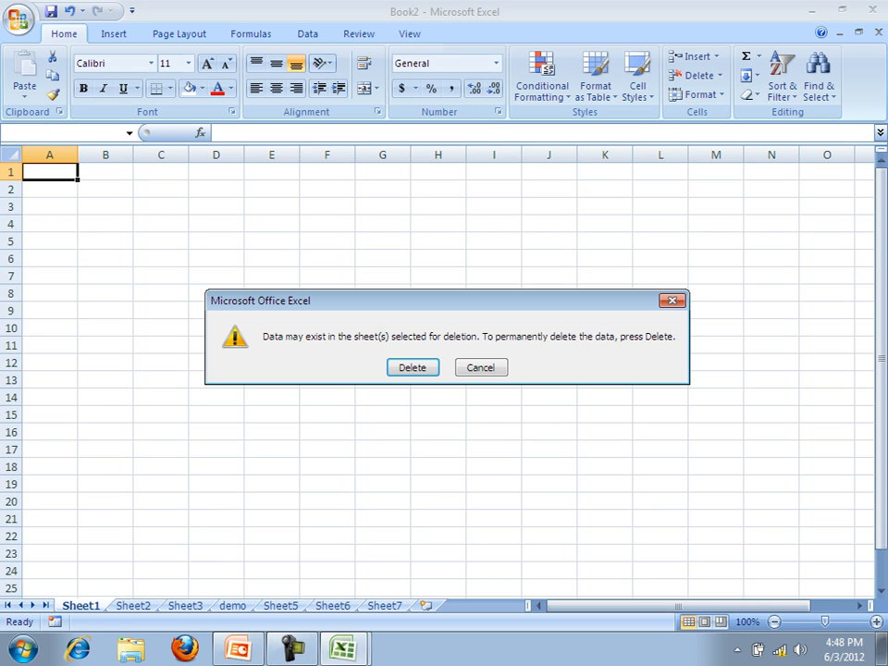
{"action": "key", "text": "Return"}
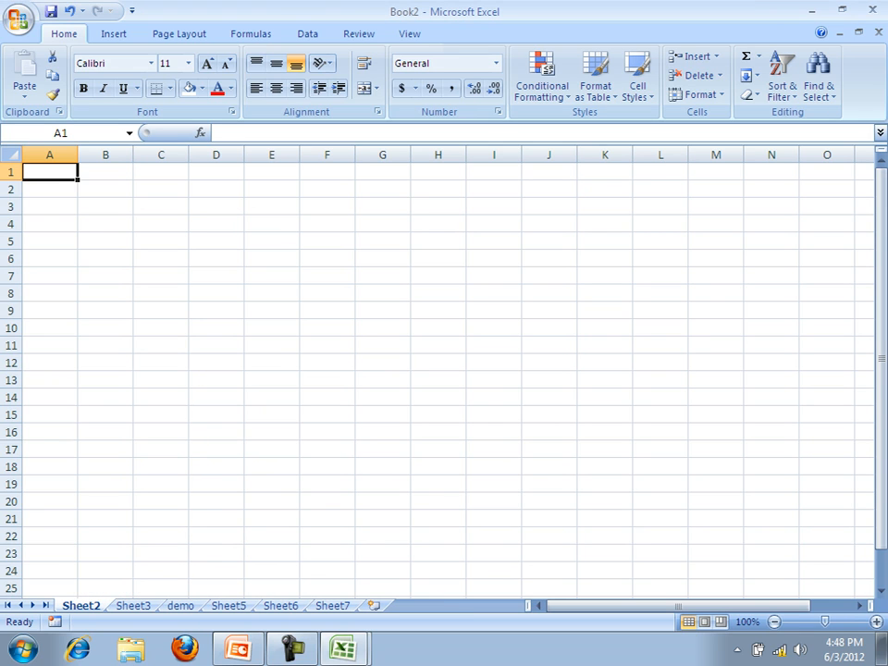
Step: Delete the Sheet2 and Sheet3 worksheets, accepting the permanent removal of each
{"action": "right_click", "coordinate": [92, 603]}
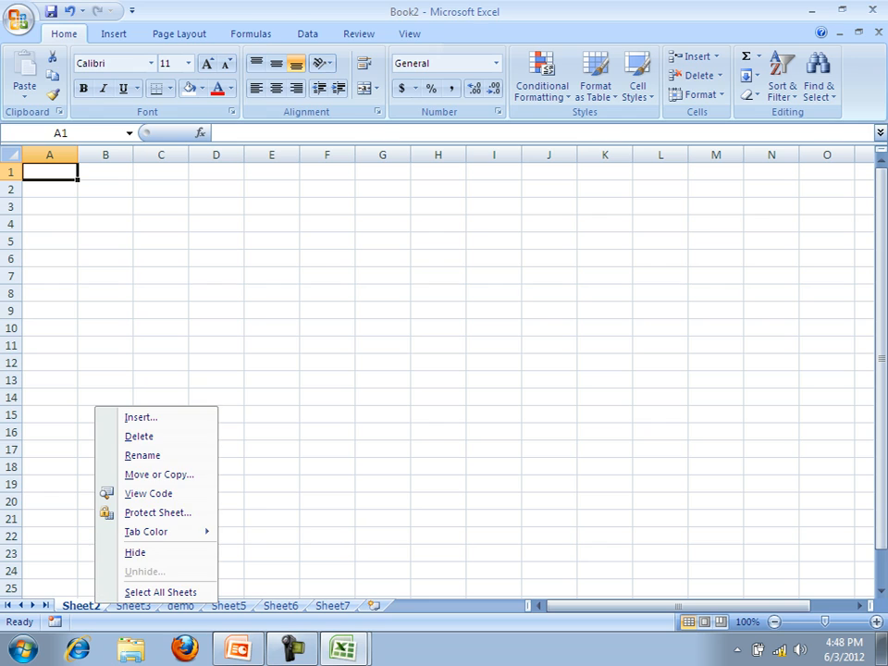
{"action": "left_click", "coordinate": [138, 435]}
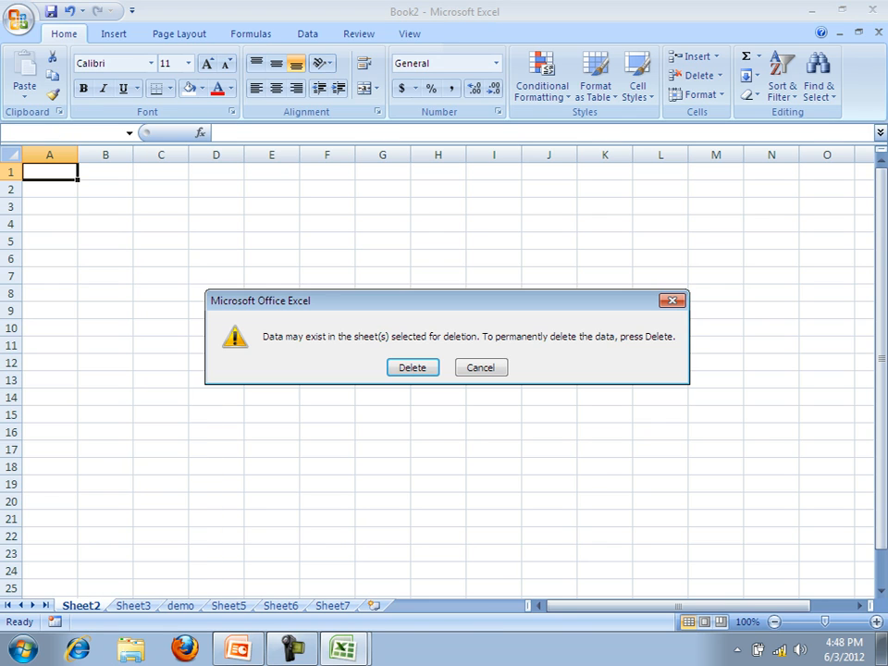
{"action": "key", "text": "Return"}
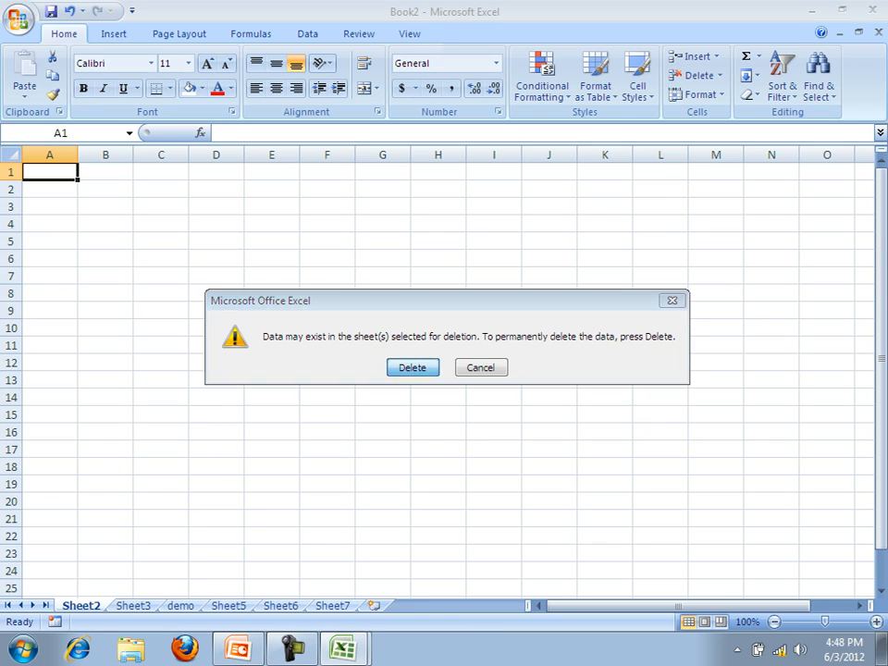
{"action": "right_click", "coordinate": [93, 603]}
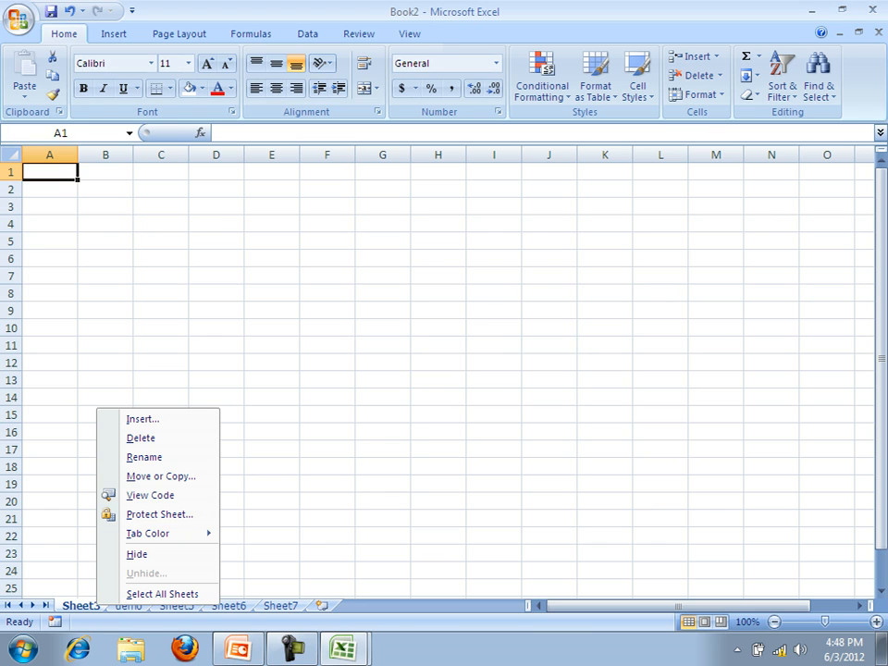
{"action": "left_click", "coordinate": [134, 436]}
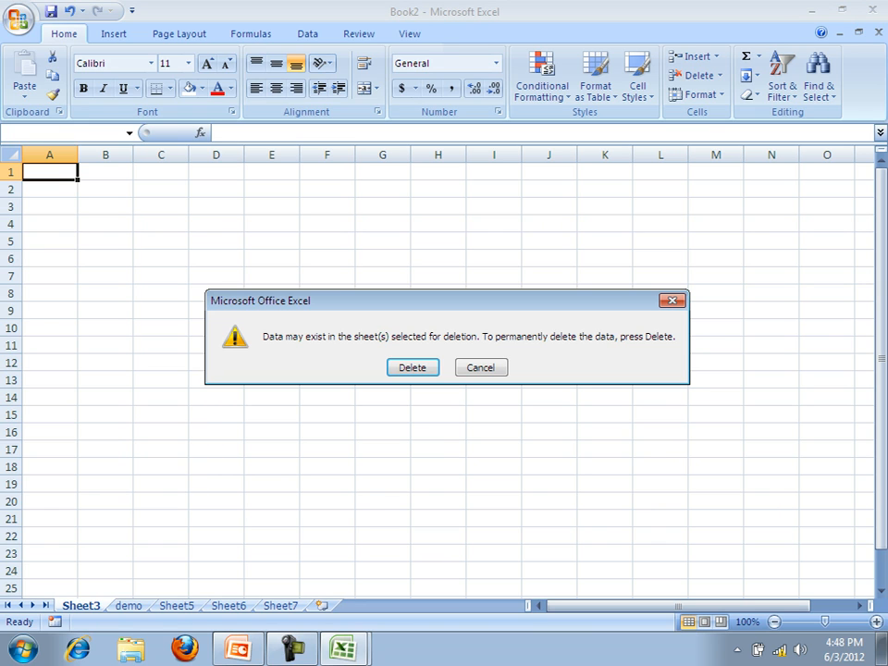
{"action": "key", "text": "Return"}
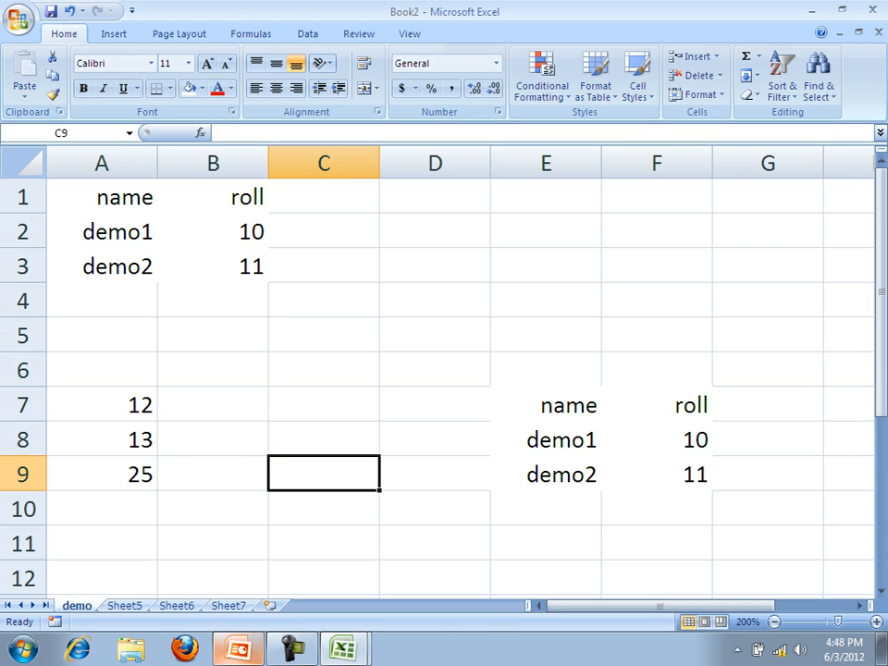
Step: Delete the Sheet7 worksheet and accept its permanent removal
{"action": "left_click", "coordinate": [228, 605]}
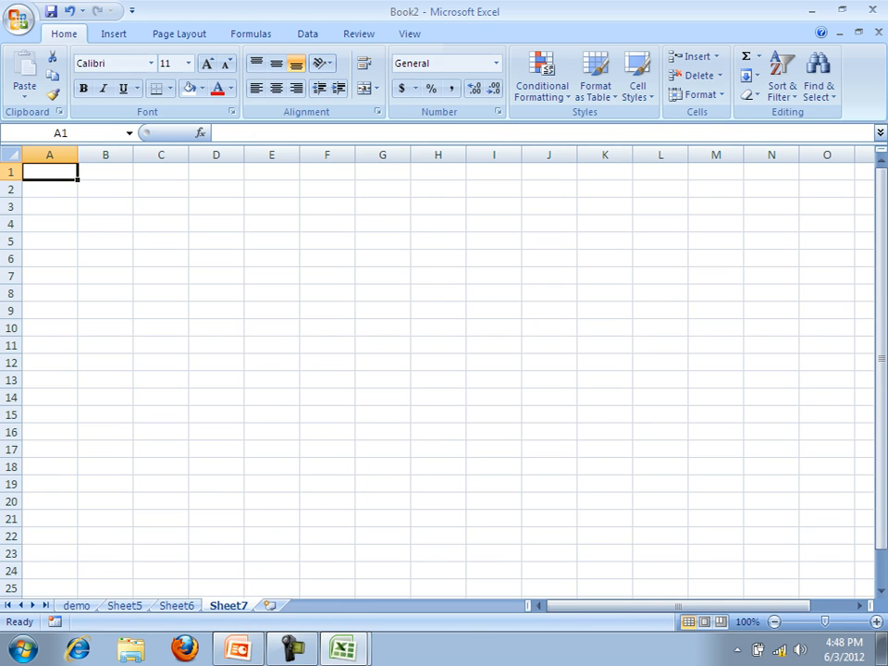
{"action": "right_click", "coordinate": [222, 606]}
{"action": "key", "text": "Down"}
{"action": "key", "text": "Down"}
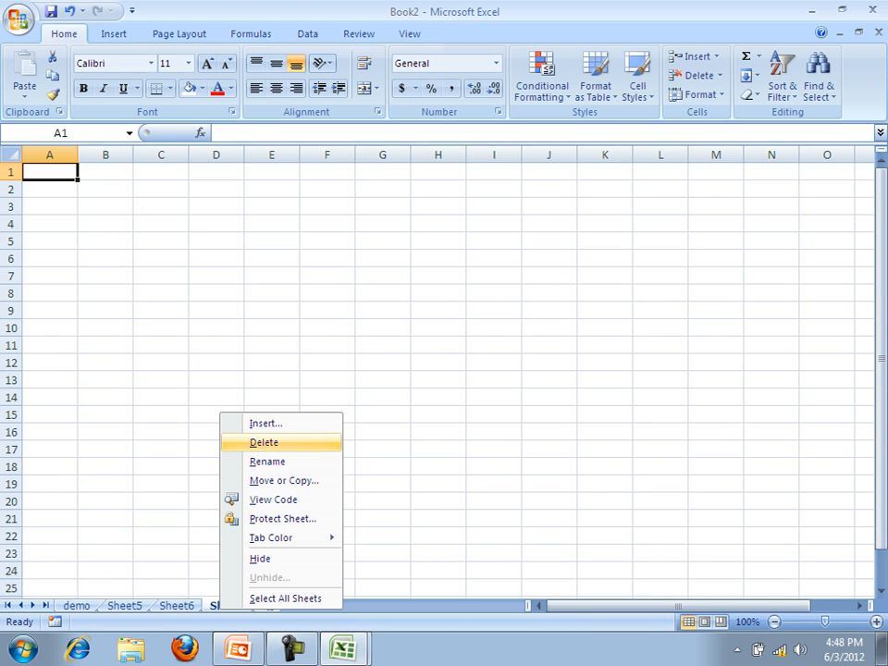
{"action": "key", "text": "Return"}
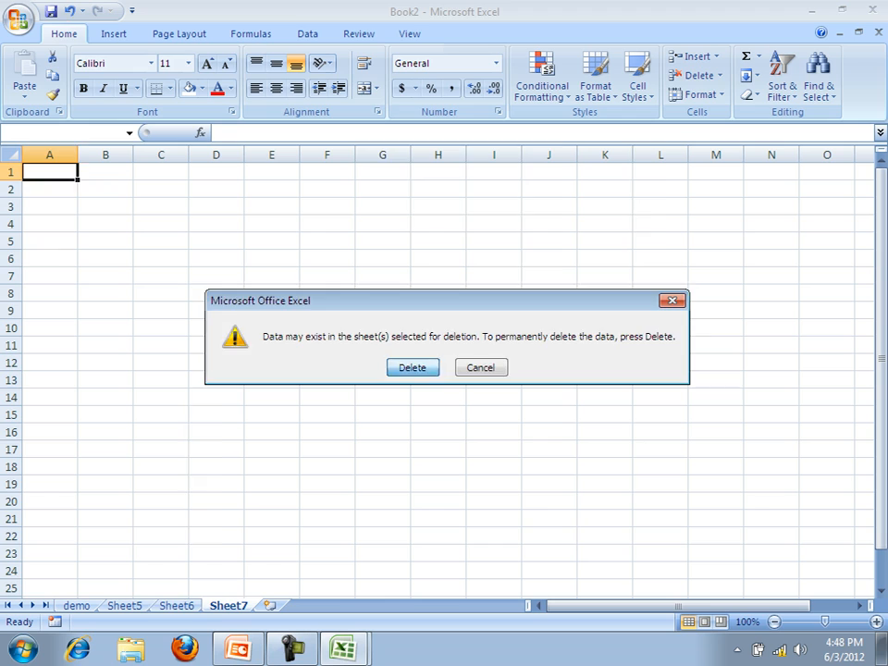
{"action": "key", "text": "Return"}
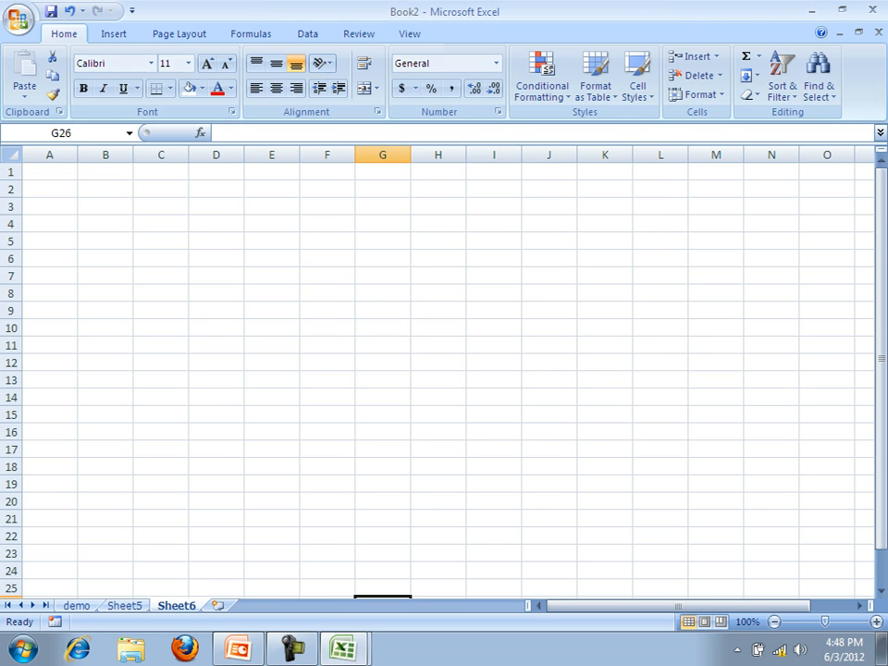
Step: Delete the Sheet6 worksheet and return to the demo worksheet
{"action": "right_click", "coordinate": [176, 605]}
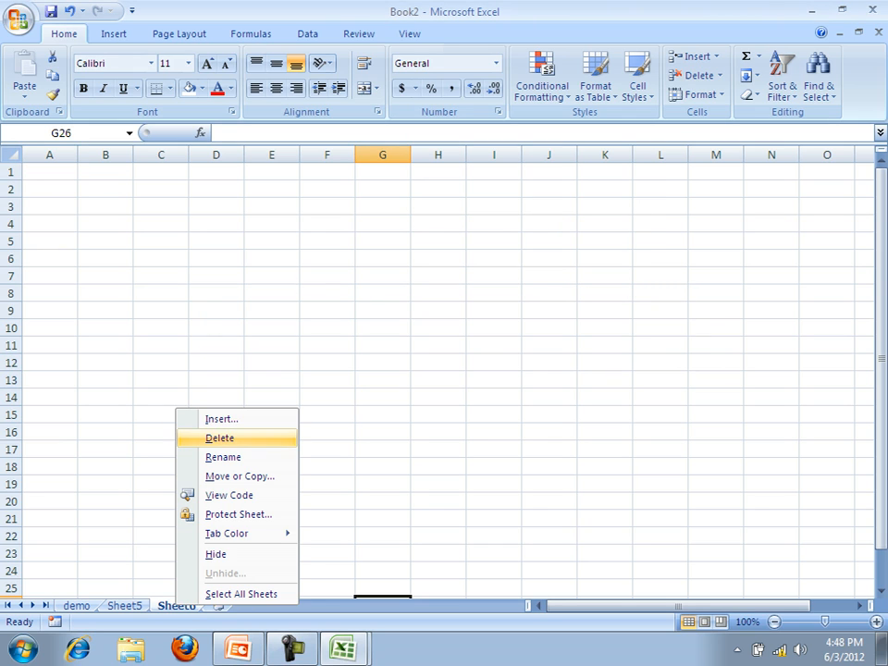
{"action": "key", "text": "Return"}
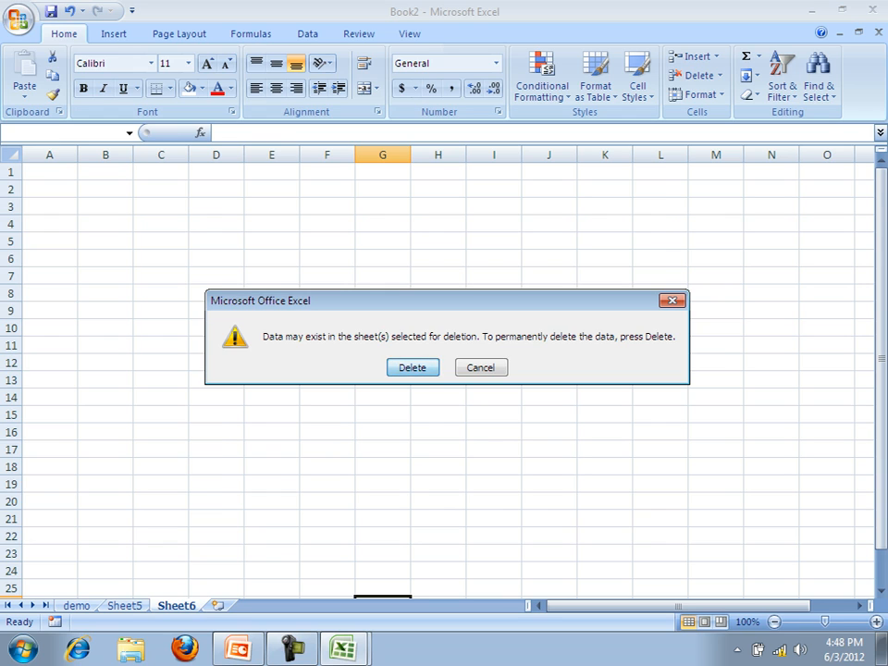
{"action": "key", "text": "Return"}
{"action": "key", "text": "ctrl+Page_Up"}
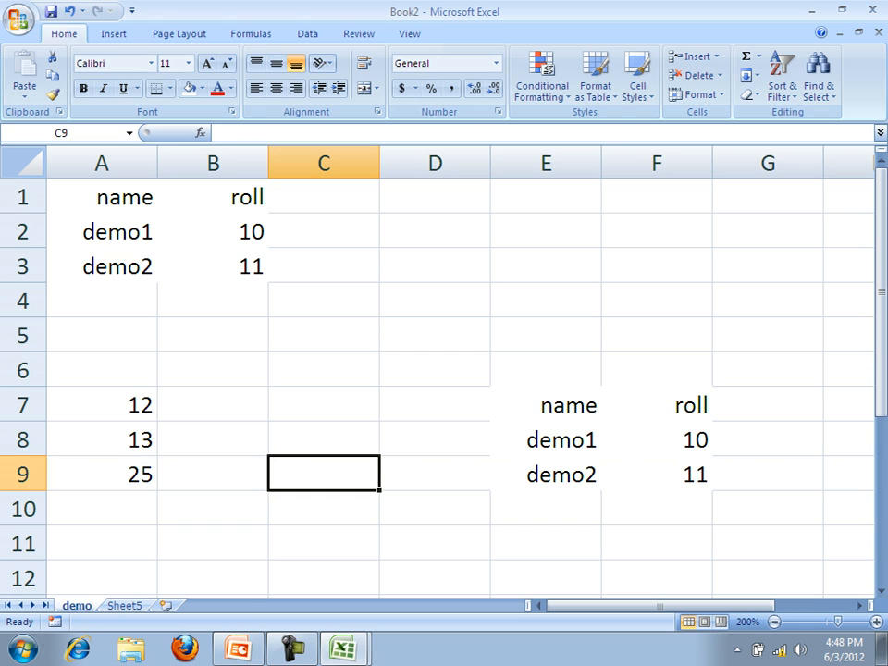
Step: Center the copied name and roll table in E7:F9 horizontally and fill its cells with light olive green
{"action": "left_click_drag", "start_coordinate": [548, 405], "coordinate": [657, 474]}
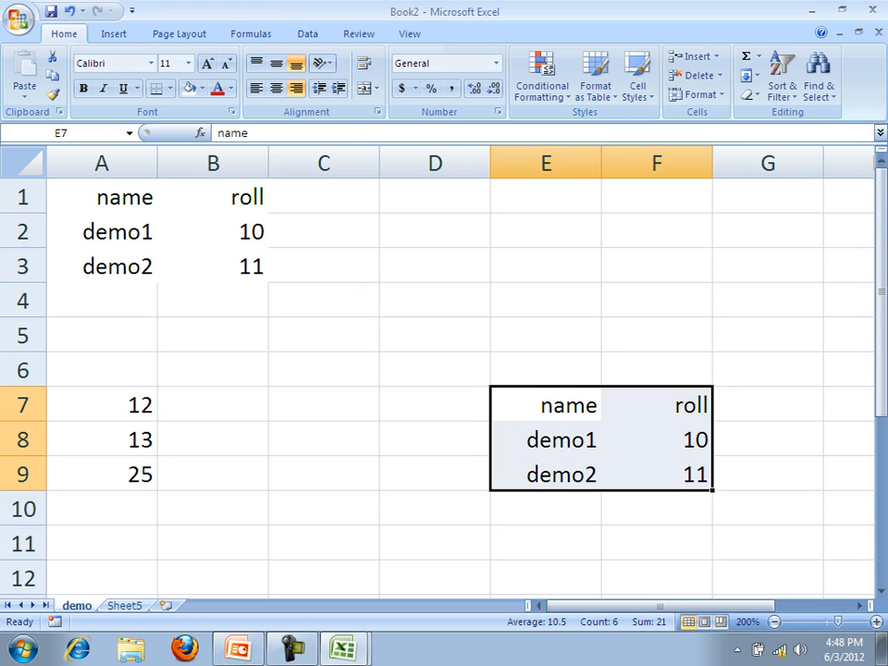
{"action": "left_click", "coordinate": [276, 89]}
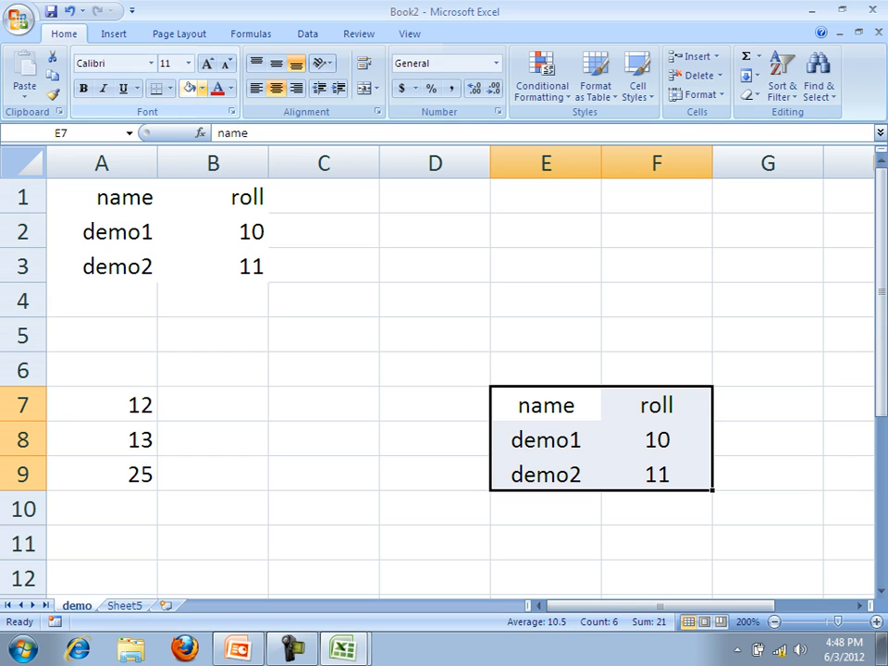
{"action": "left_click", "coordinate": [202, 88]}
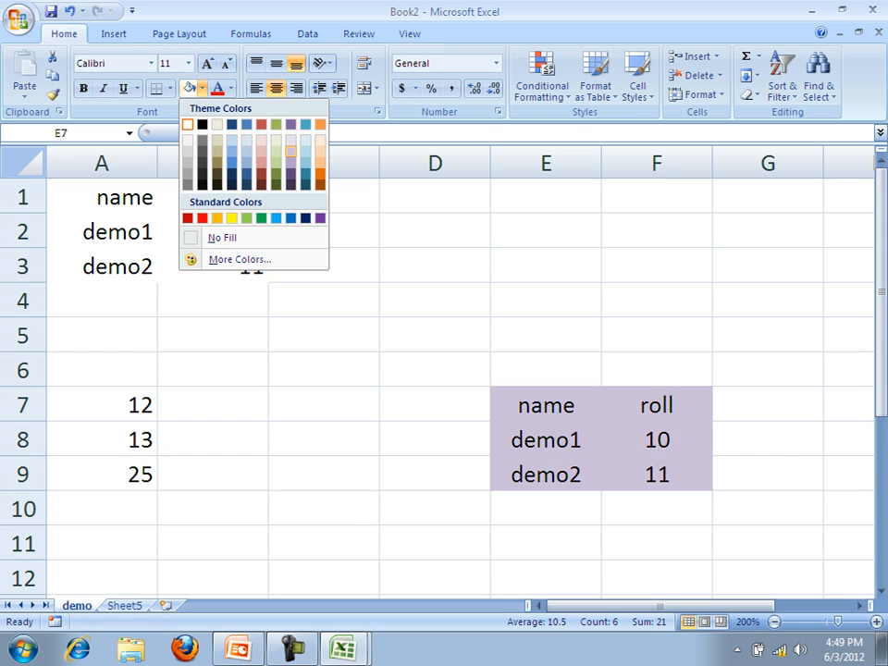
{"action": "left_click", "coordinate": [276, 151]}
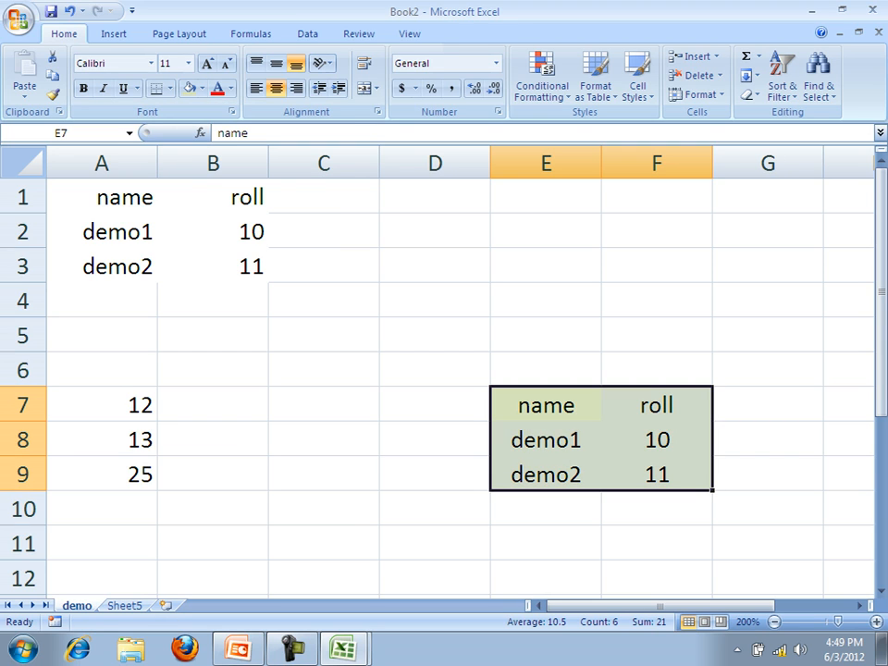
{"action": "left_click", "coordinate": [324, 404]}
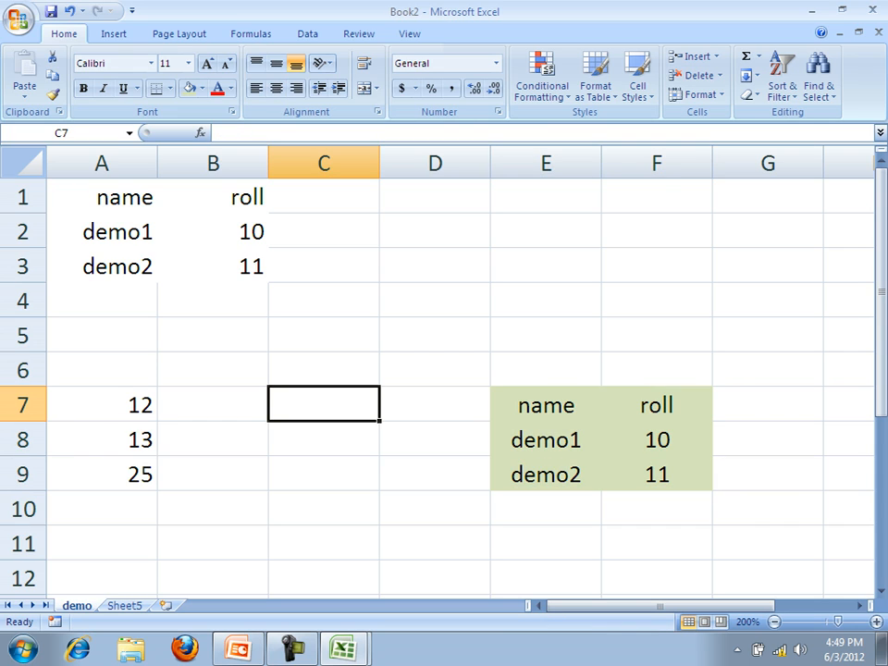
Step: Set the magnification of the Sheet5 worksheet to 200%
{"action": "key", "text": "ctrl+Page_Down"}
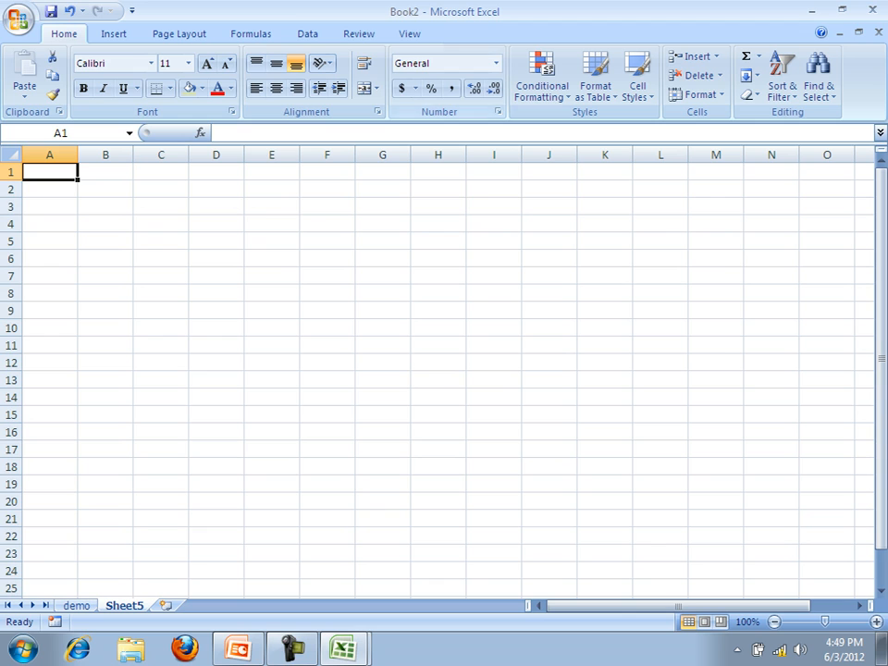
{"action": "left_click", "coordinate": [410, 35]}
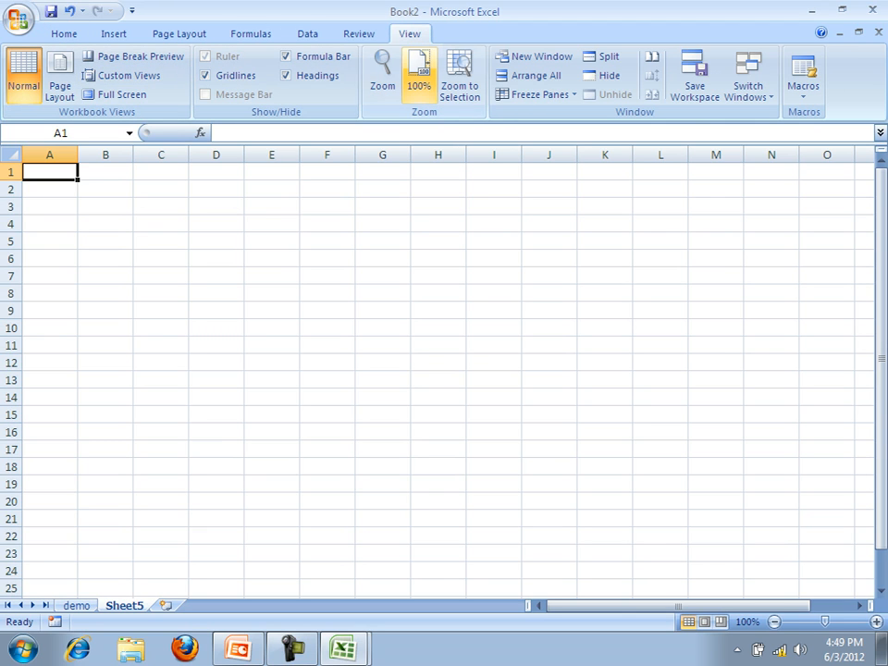
{"action": "left_click", "coordinate": [382, 74]}
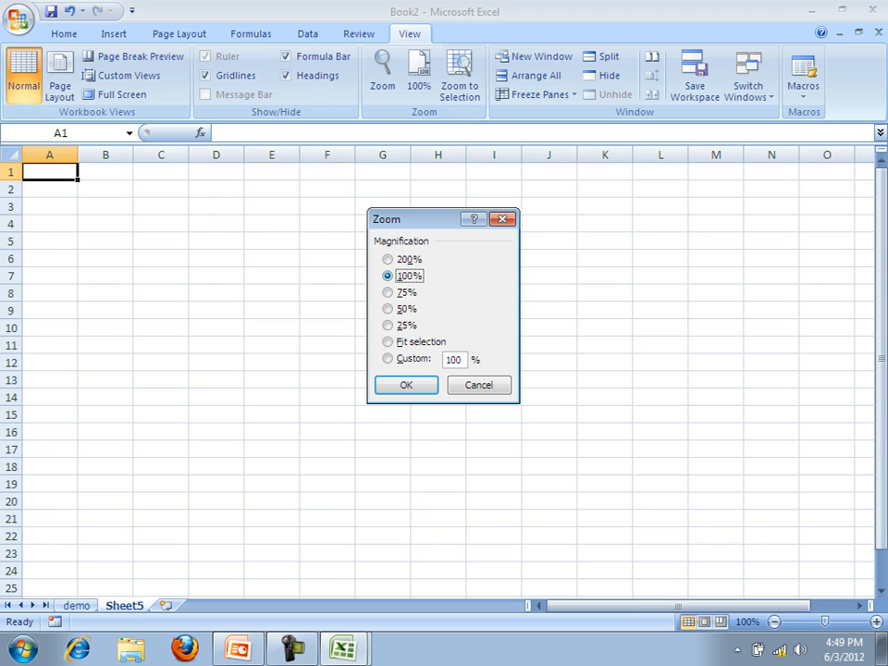
{"action": "left_click", "coordinate": [388, 259]}
{"action": "left_click", "coordinate": [406, 385]}
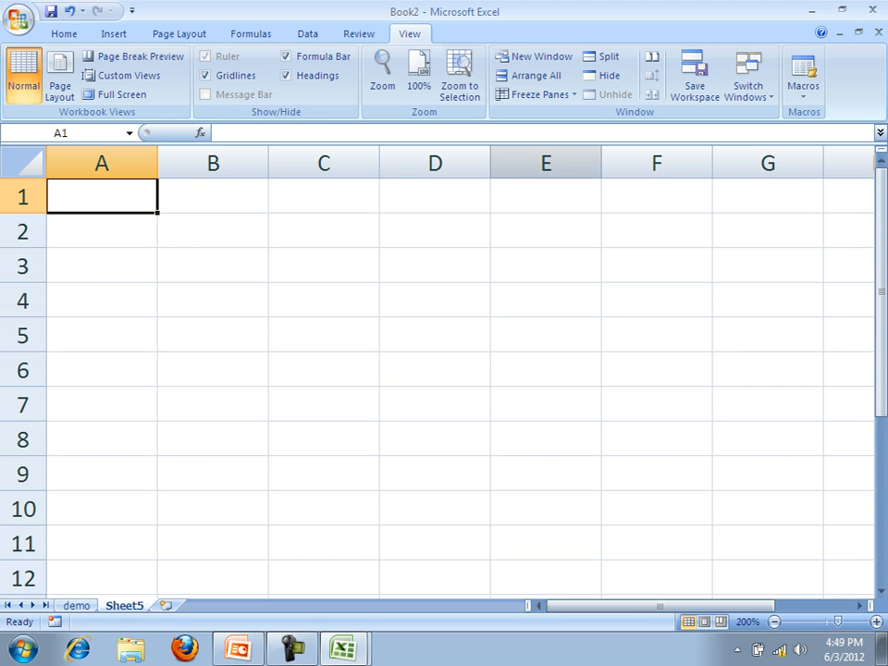
Step: Set up a macro recording with shortcut key c and description "size and highlight and color", and try naming it new
{"action": "left_click", "coordinate": [803, 83]}
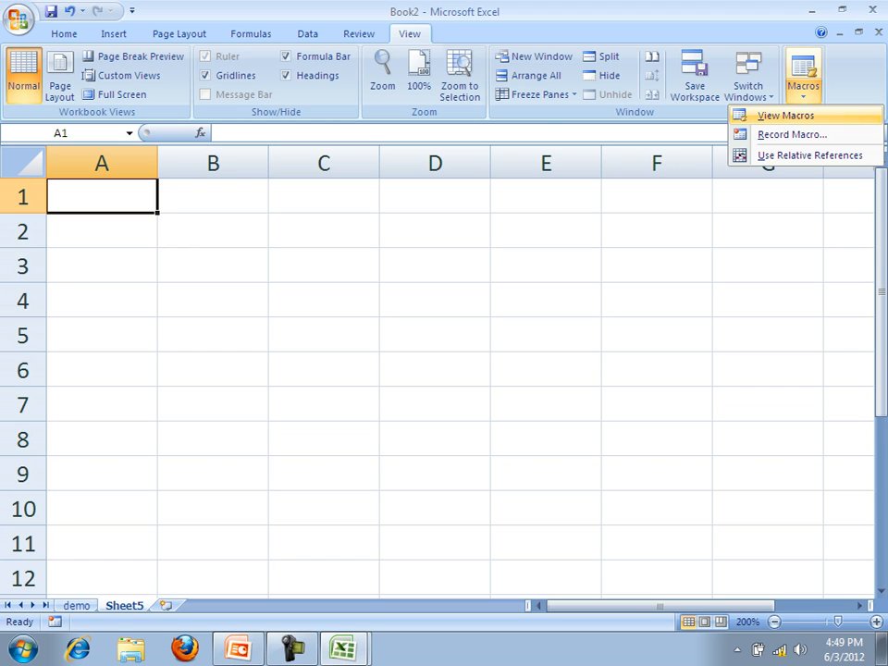
{"action": "left_click", "coordinate": [792, 134]}
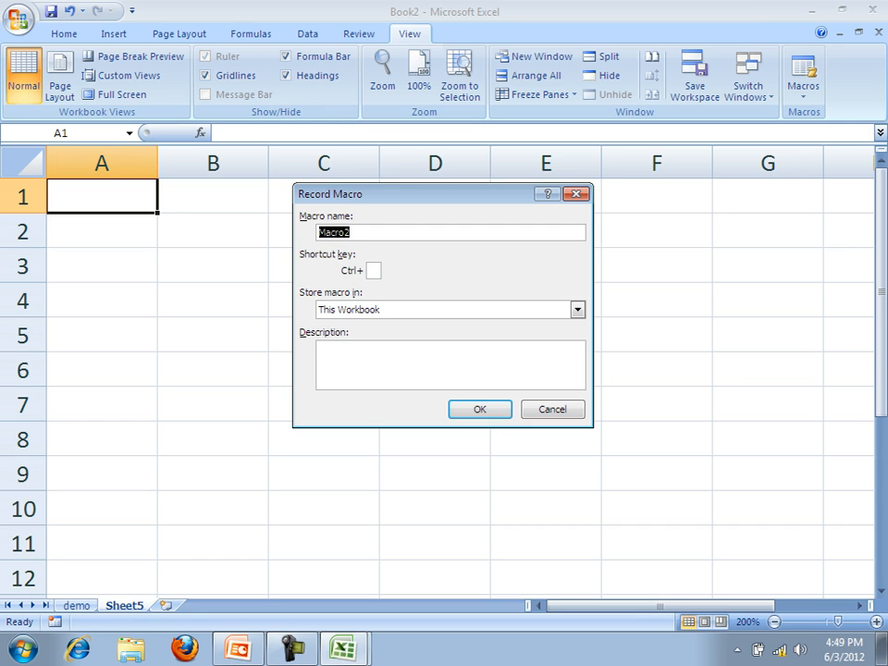
{"action": "type", "text": "new"}
{"action": "left_click", "coordinate": [373, 271]}
{"action": "type", "text": "c"}
{"action": "left_click", "coordinate": [322, 350]}
{"action": "type", "text": "size"}
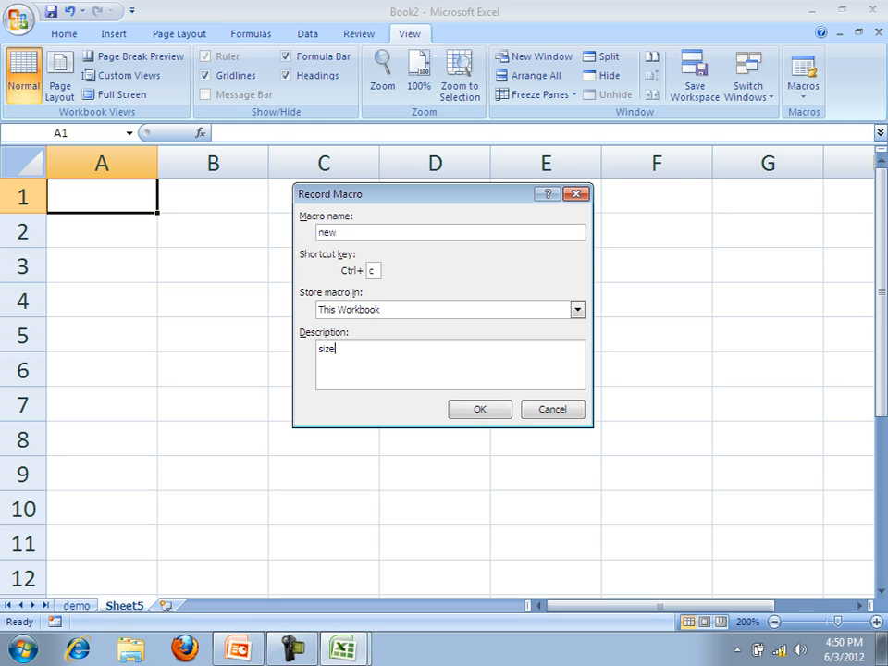
{"action": "type", "text": "a"}
{"action": "key", "text": "BackSpace"}
{"action": "type", "text": "d highlight and color"}
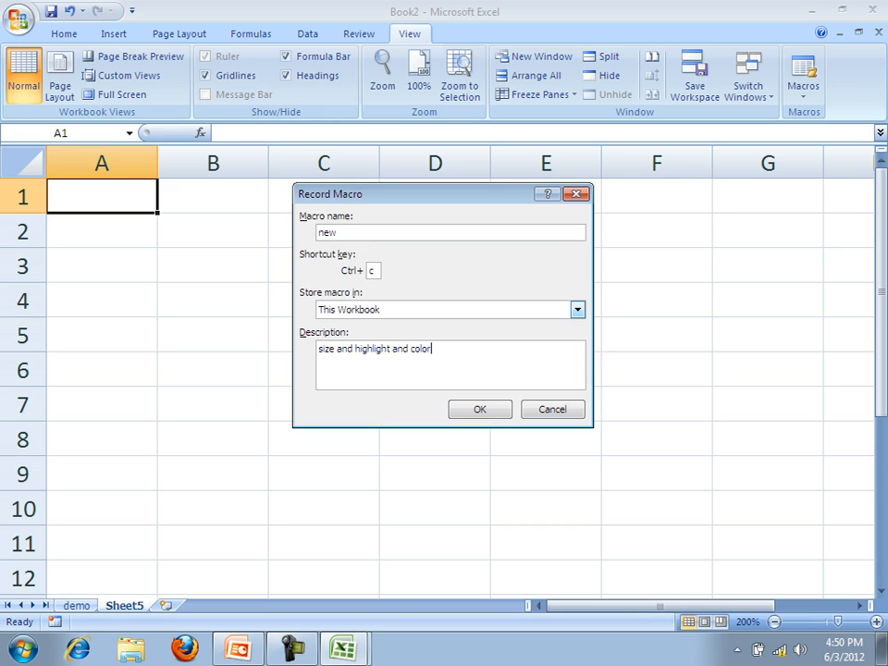
{"action": "key", "text": "Return"}
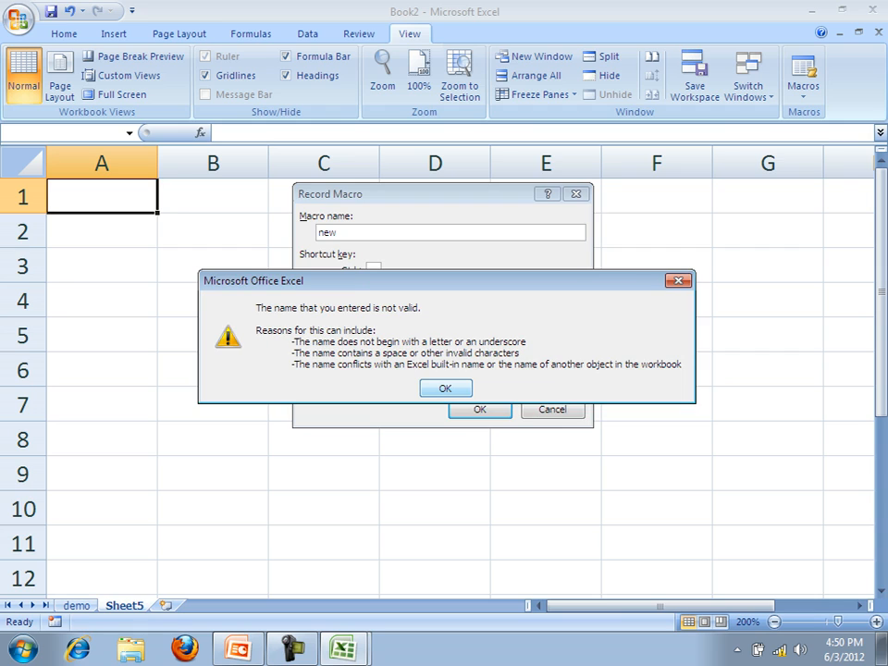
{"action": "key", "text": "Return"}
Step: Try to start the macro recording under the name rec1
{"action": "key", "text": "End"}
{"action": "key", "text": "BackSpace"}
{"action": "key", "text": "BackSpace"}
{"action": "key", "text": "BackSpace"}
{"action": "type", "text": "exc"}
{"action": "key", "text": "BackSpace"}
{"action": "key", "text": "BackSpace"}
{"action": "key", "text": "BackSpace"}
{"action": "type", "text": "rec1"}
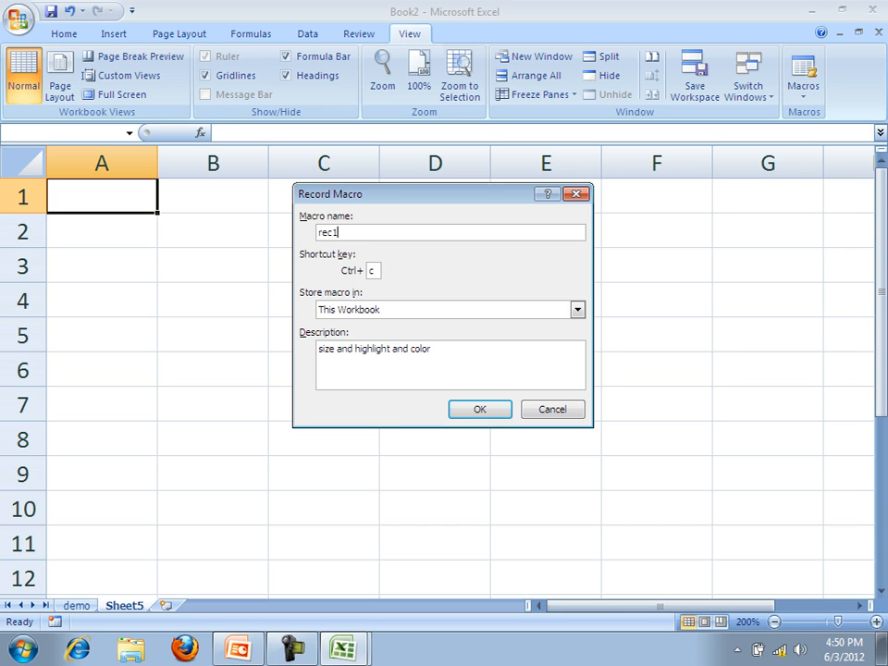
{"action": "key", "text": "Return"}
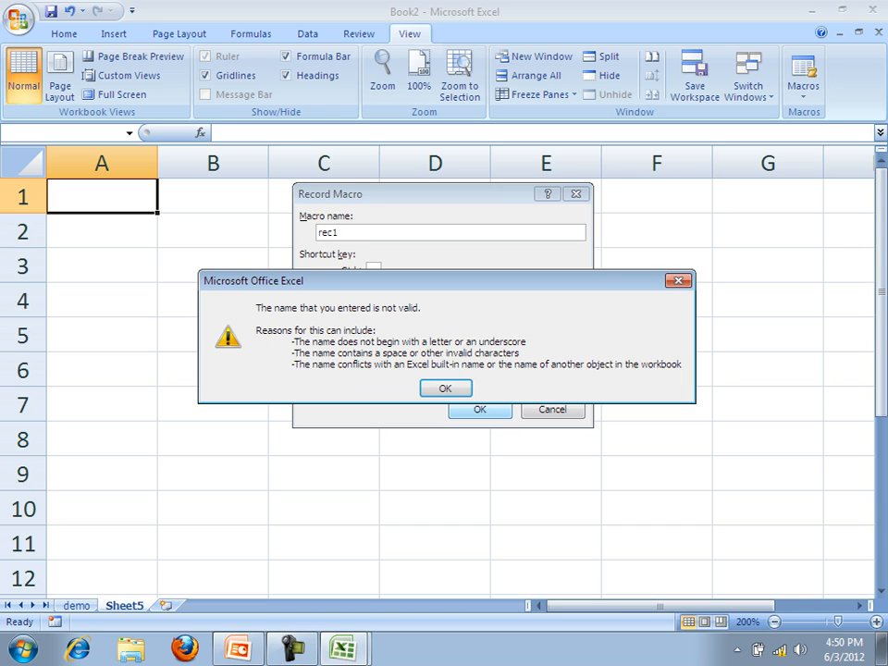
{"action": "key", "text": "Return"}
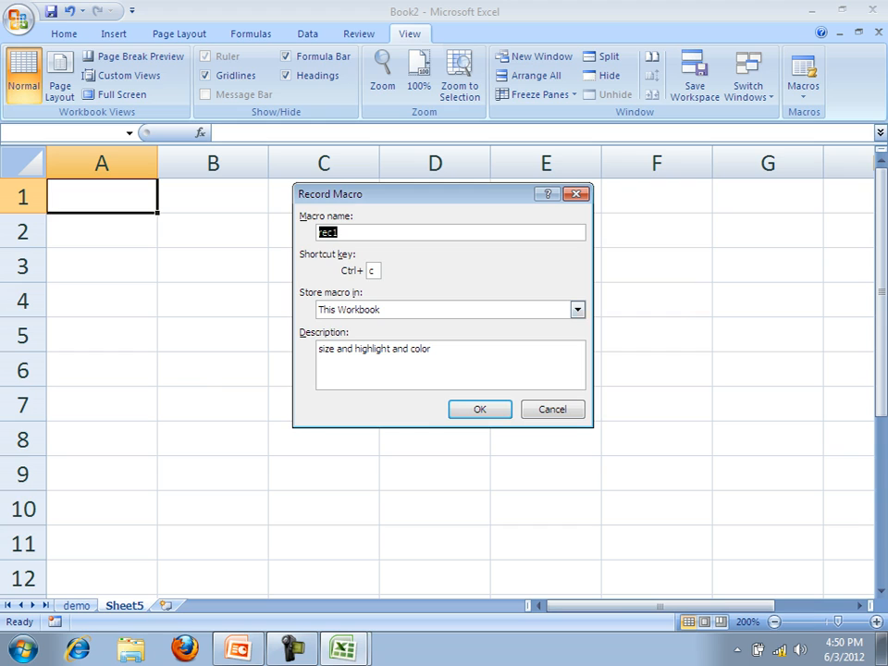
Step: Name the macro macro2 and start recording it
{"action": "type", "text": "macro2"}
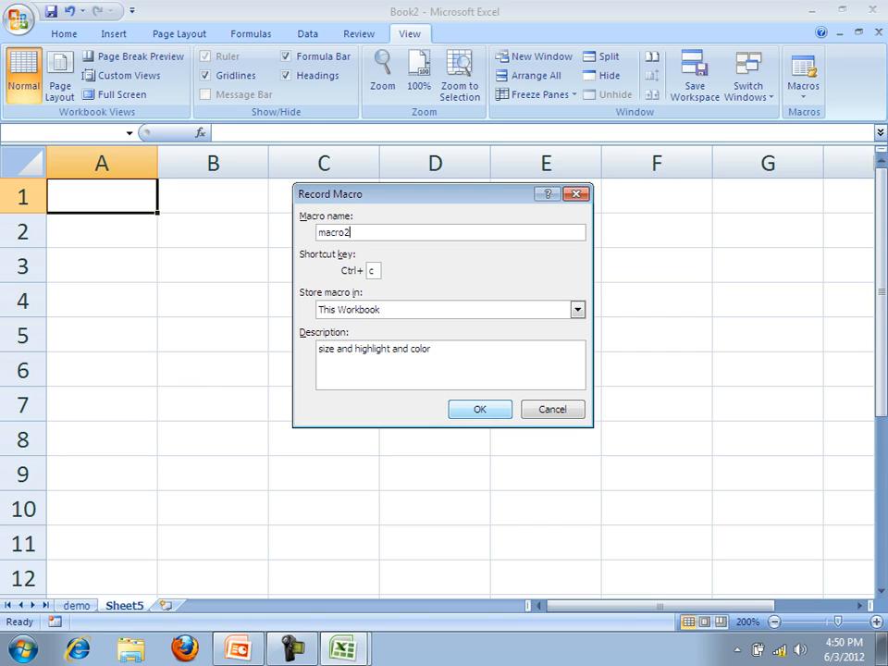
{"action": "key", "text": "Return"}
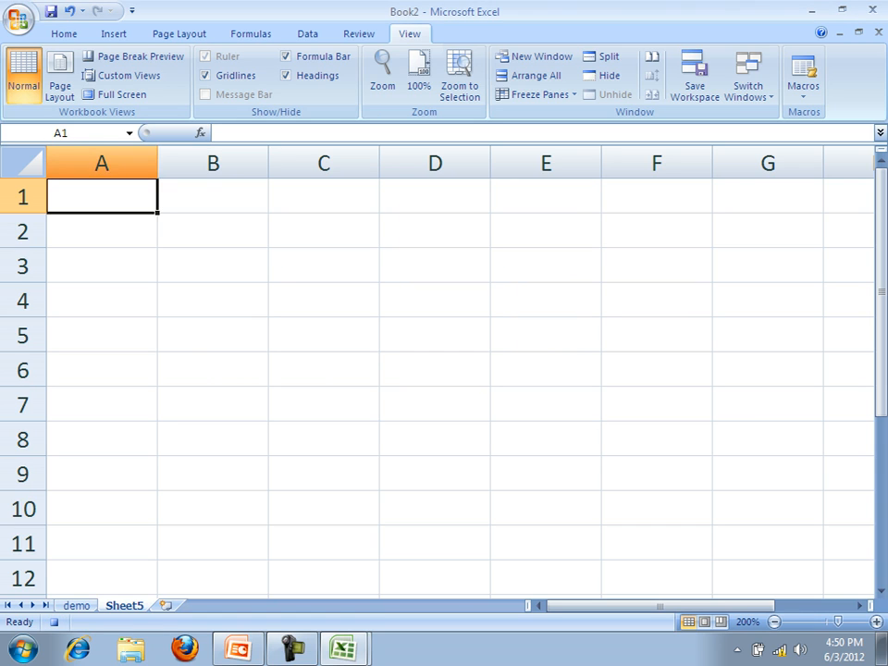
Step: Fill cell A1 of Sheet5 with yellow and format it bold, underlined, size 20 and left-aligned
{"action": "left_click", "coordinate": [64, 34]}
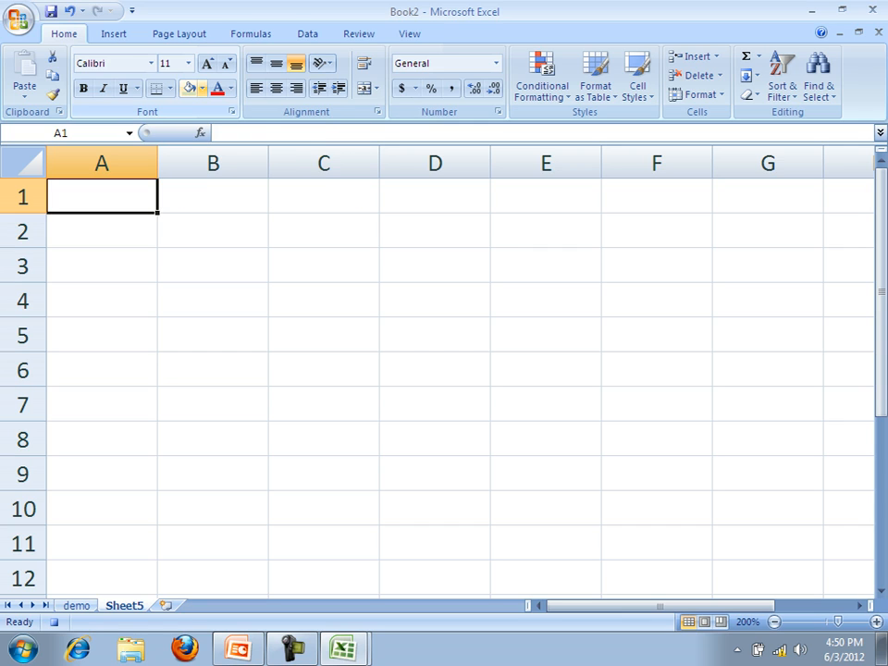
{"action": "left_click", "coordinate": [202, 88]}
{"action": "left_click", "coordinate": [231, 217]}
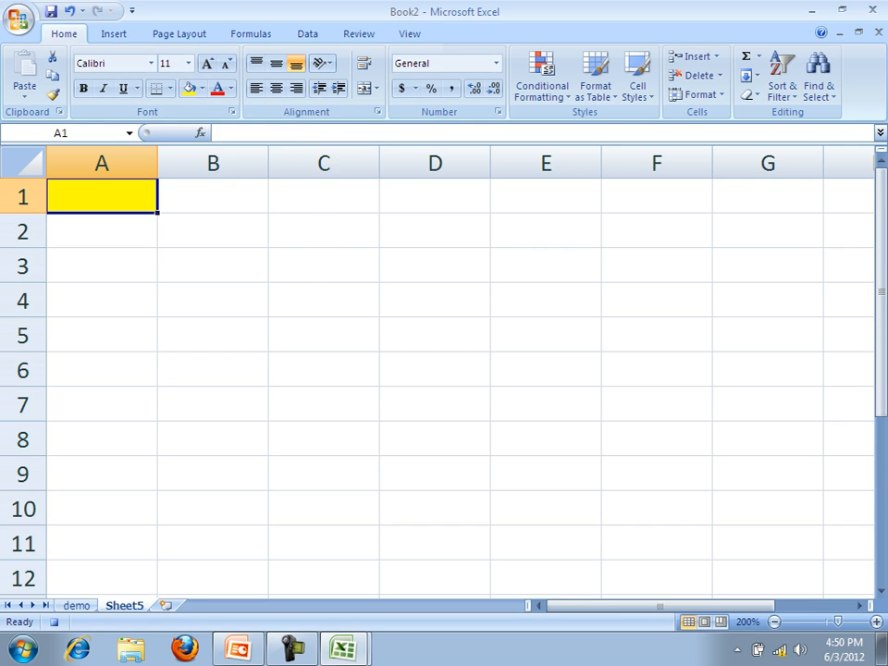
{"action": "left_click", "coordinate": [84, 88]}
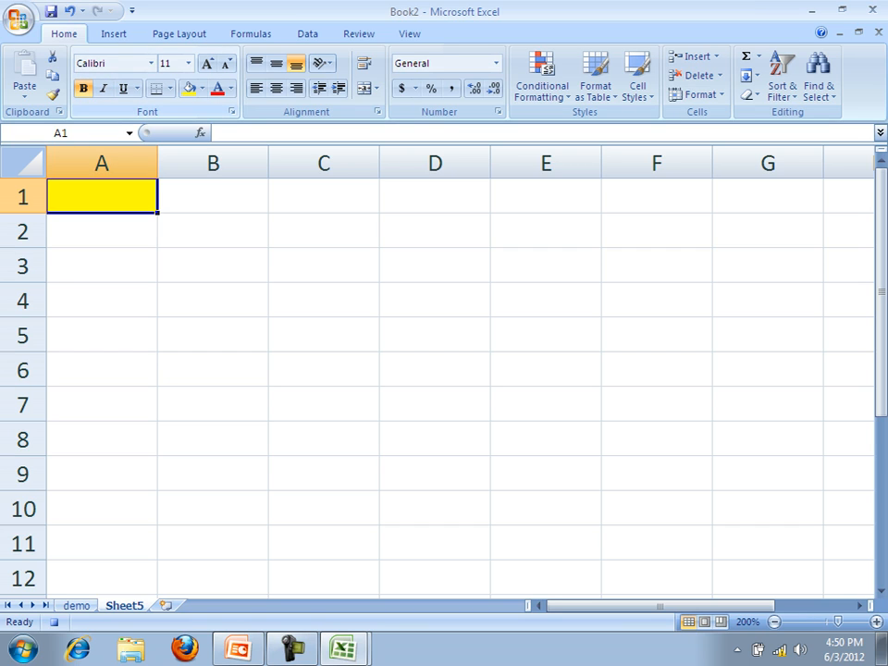
{"action": "left_click", "coordinate": [124, 88]}
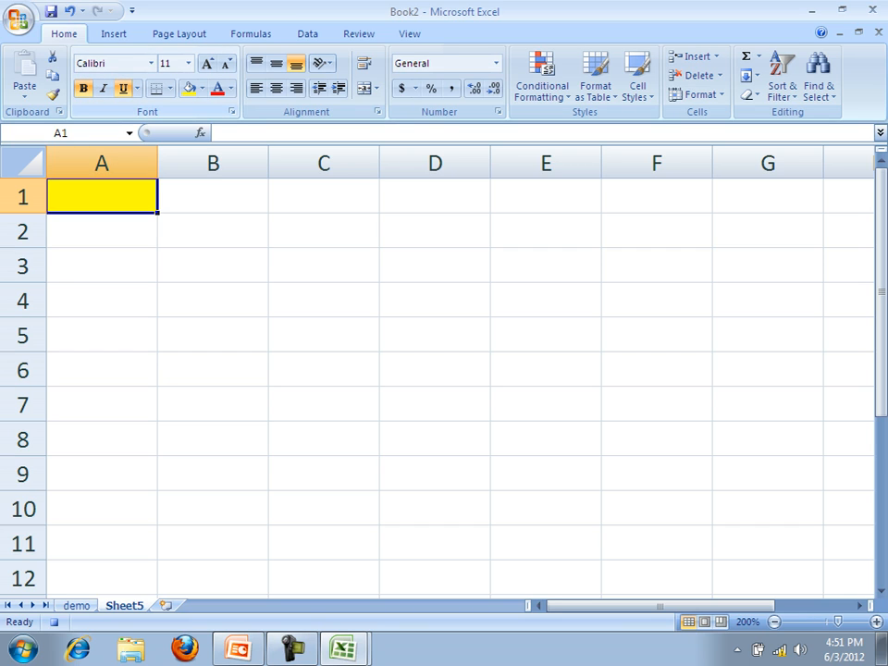
{"action": "left_click", "coordinate": [188, 63]}
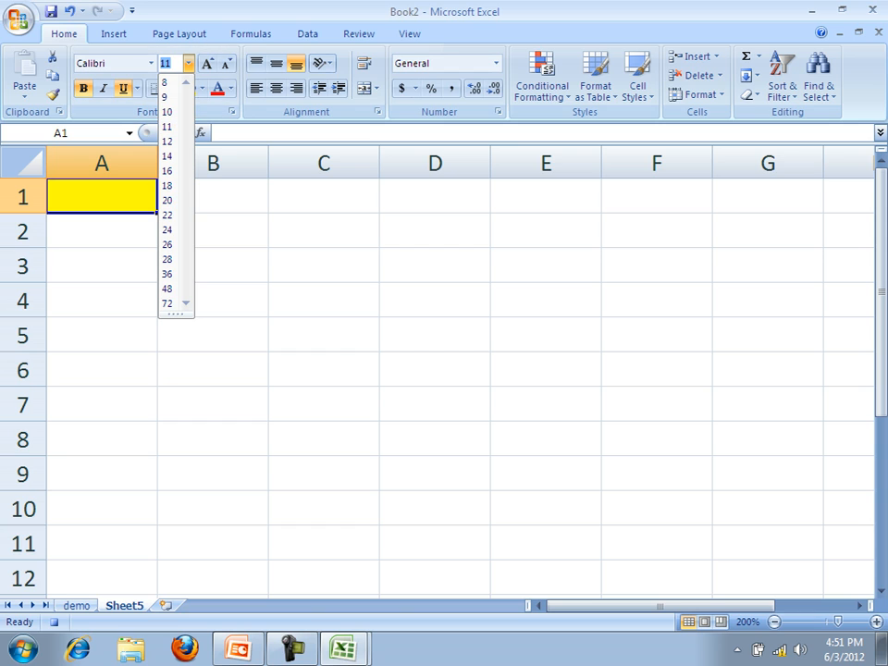
{"action": "left_click", "coordinate": [169, 200]}
{"action": "left_click", "coordinate": [256, 88]}
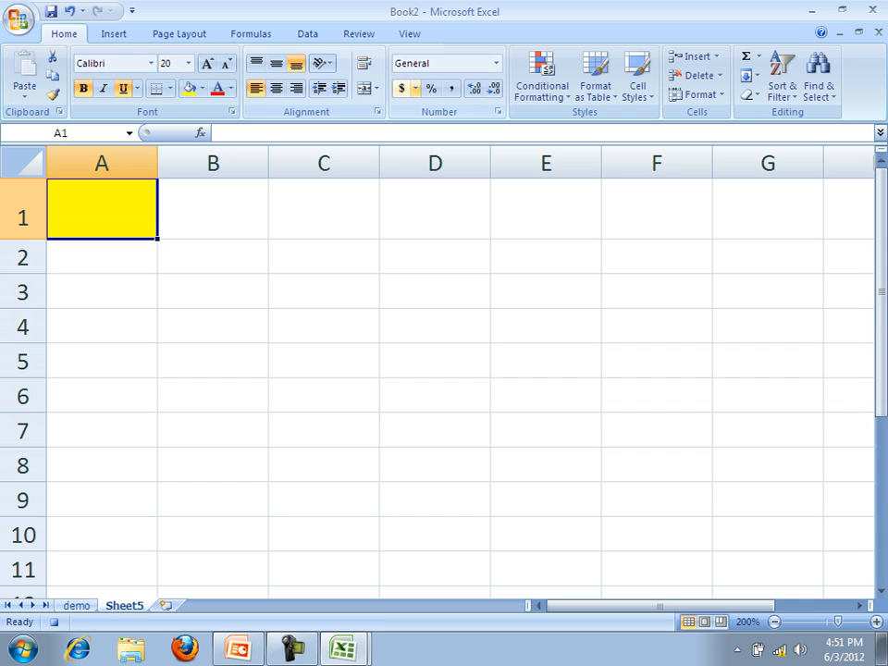
Step: Apply the comma number style to cell A1 and the percentage format to column E
{"action": "left_click", "coordinate": [431, 88]}
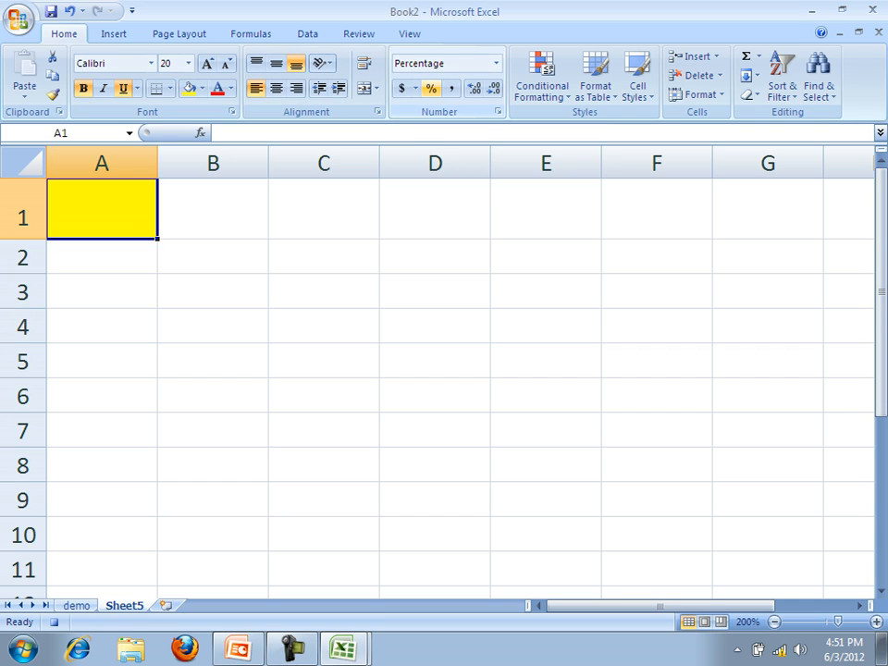
{"action": "left_click", "coordinate": [450, 88]}
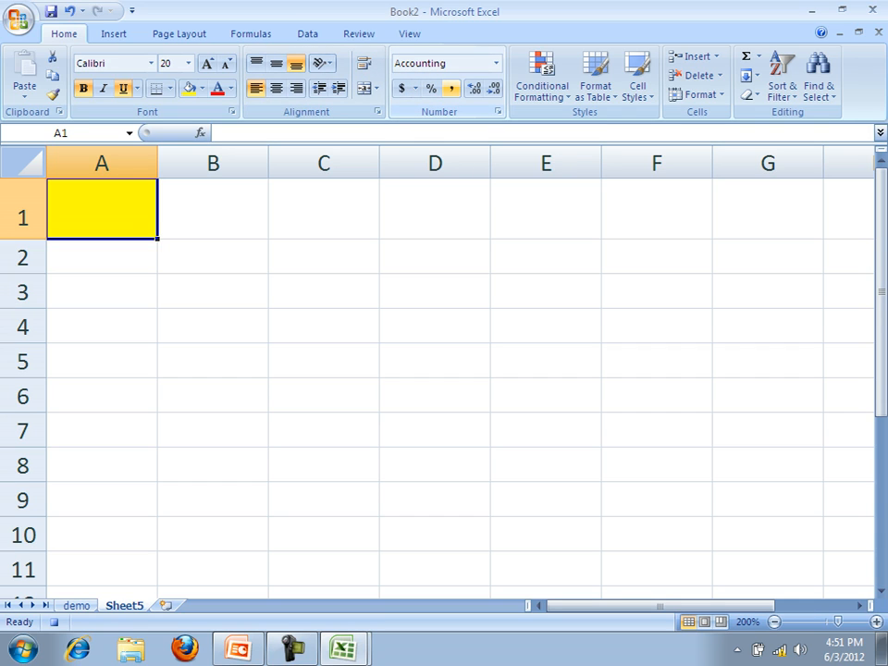
{"action": "left_click", "coordinate": [546, 163]}
{"action": "left_click", "coordinate": [431, 88]}
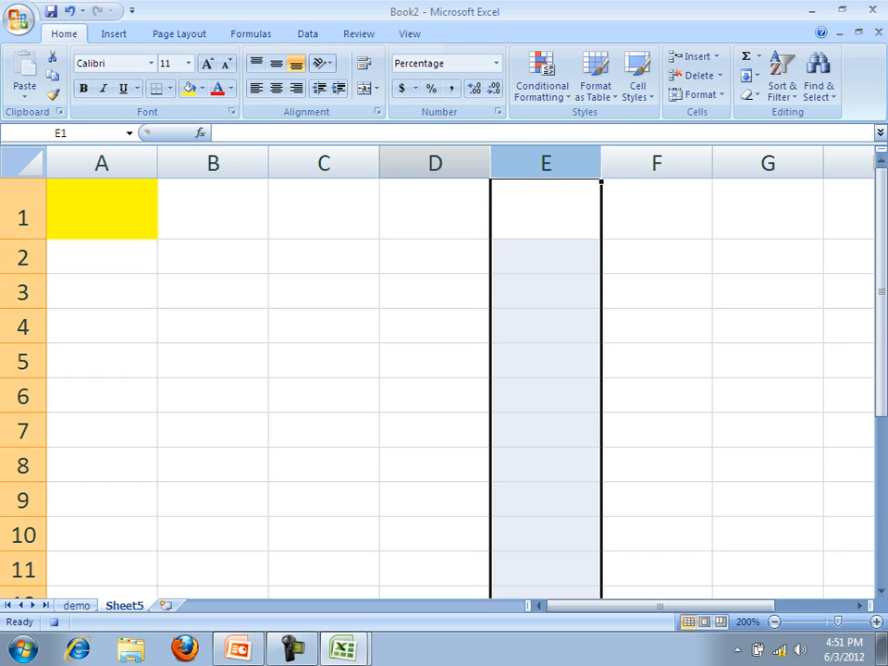
Step: Stop recording the macro
{"action": "left_click", "coordinate": [409, 33]}
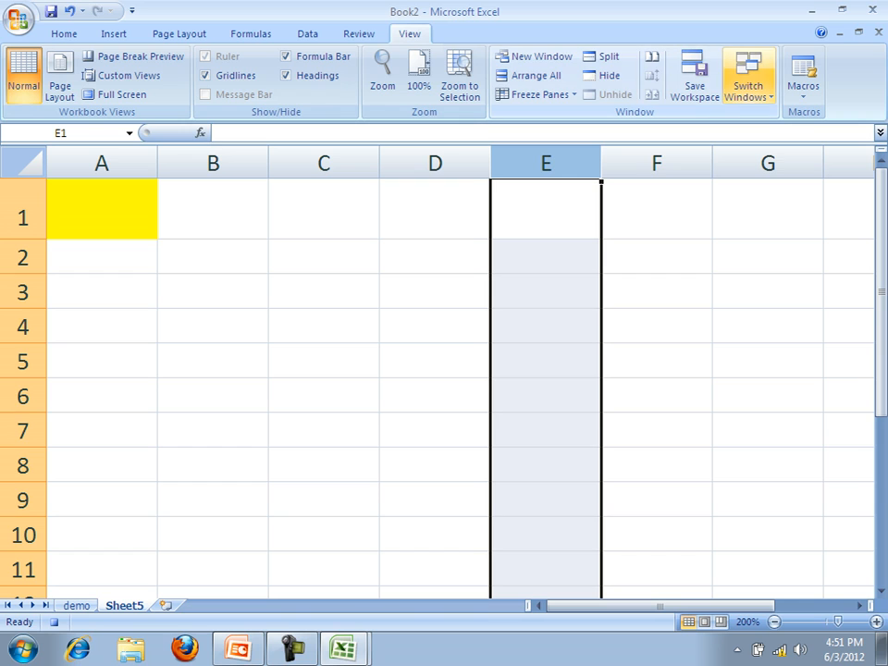
{"action": "left_click", "coordinate": [803, 82]}
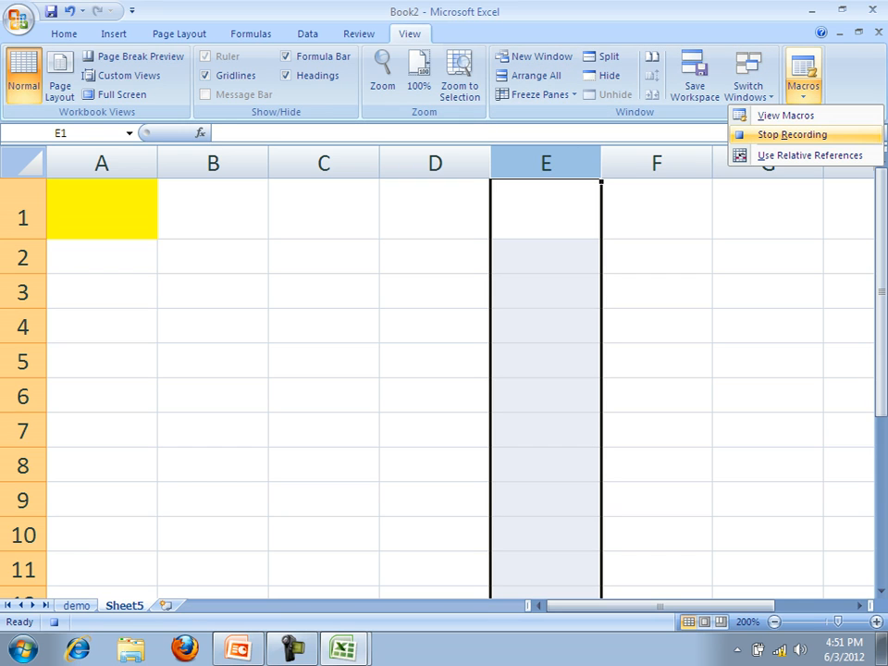
{"action": "left_click", "coordinate": [792, 134]}
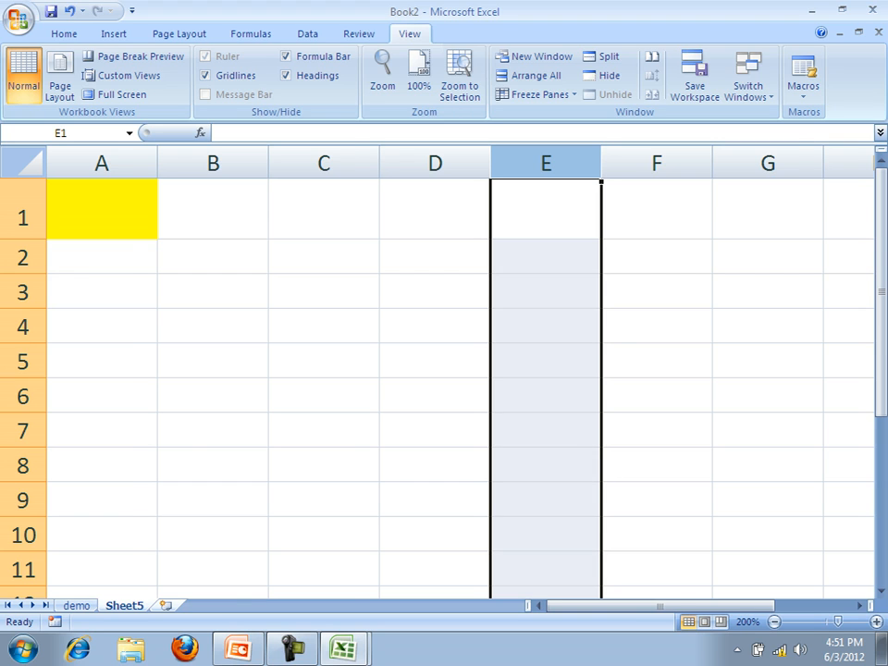
Step: Add a new worksheet, enter "name" in cell A1 and format it by running the recorded macro
{"action": "double_click", "coordinate": [168, 606]}
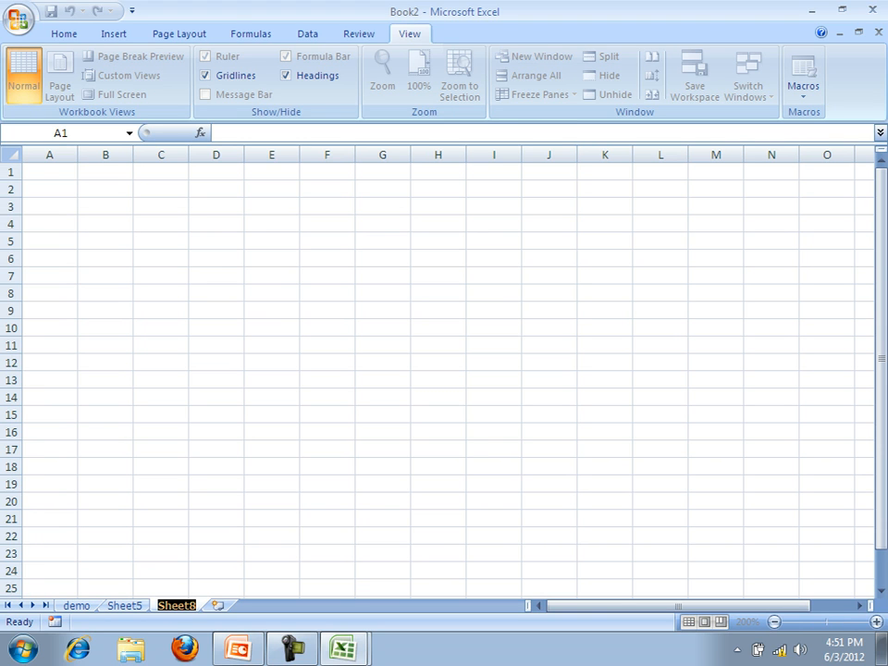
{"action": "key", "text": "Return"}
{"action": "type", "text": "name"}
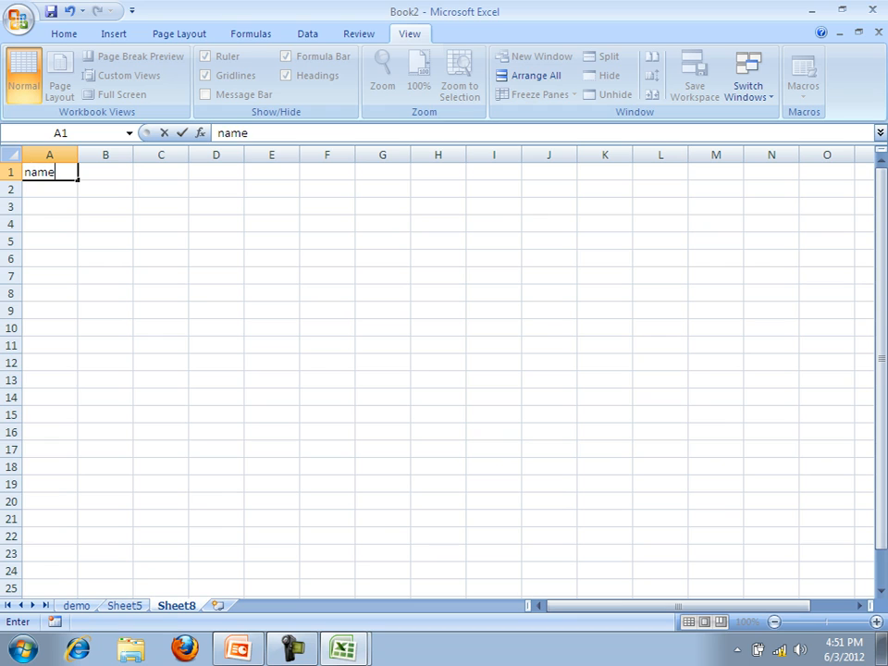
{"action": "key", "text": "Return"}
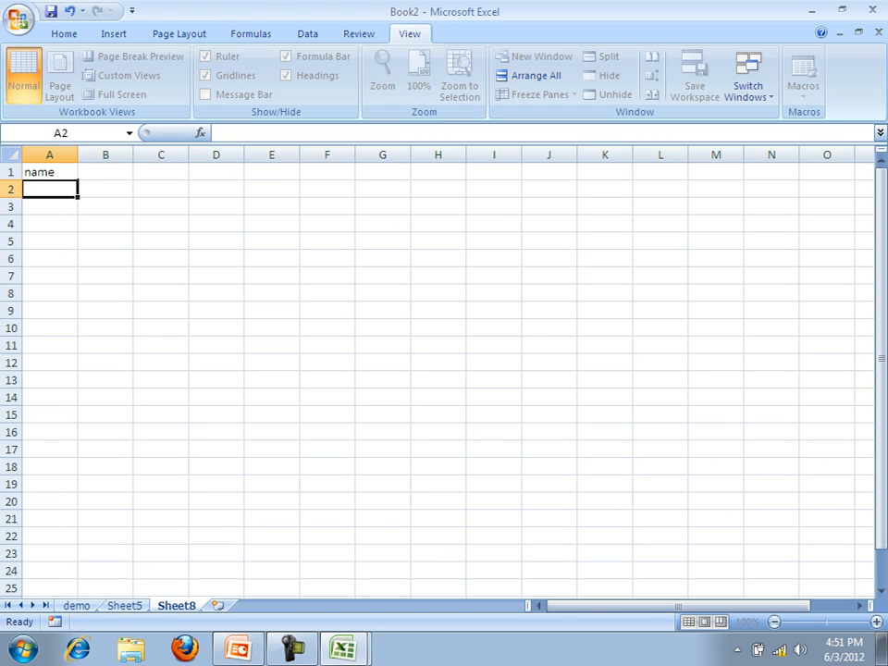
{"action": "left_click", "coordinate": [50, 172]}
{"action": "key", "text": "ctrl+m"}
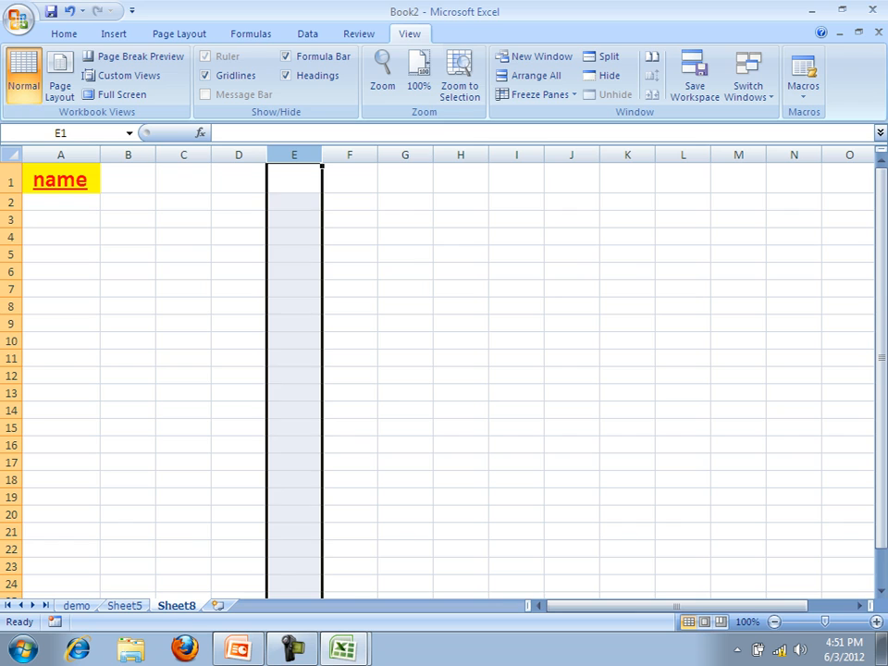
Step: Enter "example" in cell A8 and format it by running the recorded macro
{"action": "left_click", "coordinate": [61, 306]}
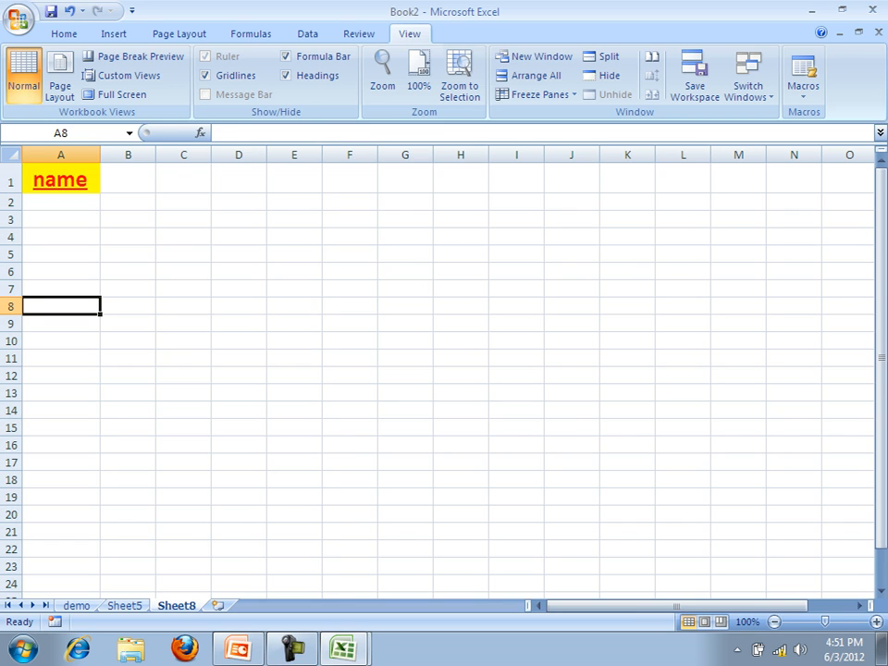
{"action": "type", "text": "example"}
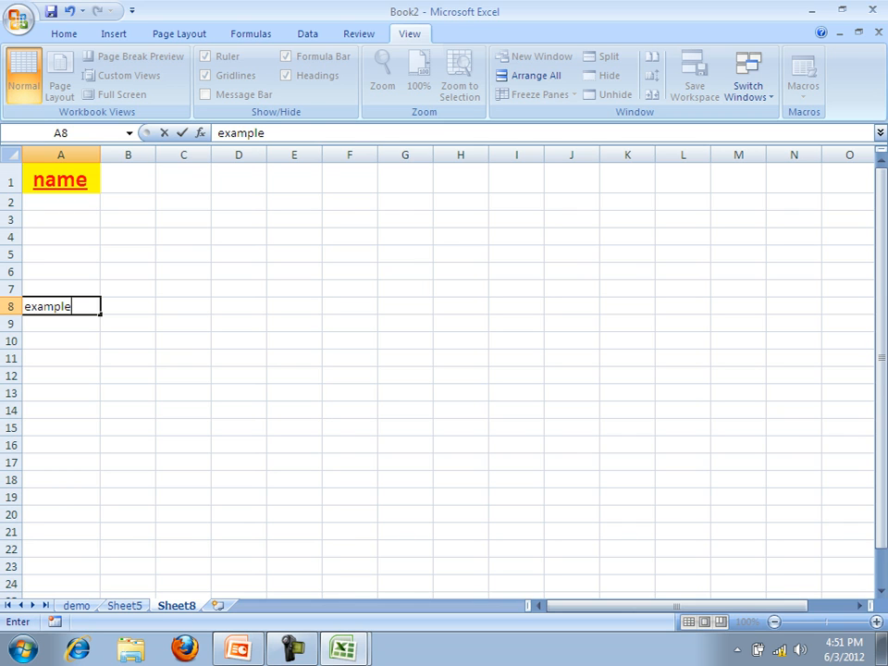
{"action": "key", "text": "Return"}
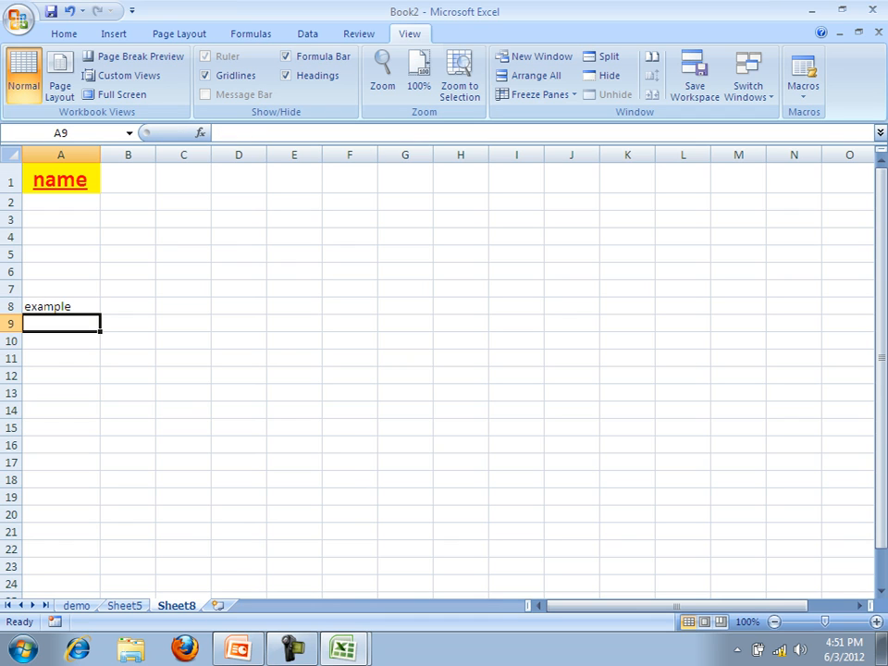
{"action": "left_click", "coordinate": [61, 307]}
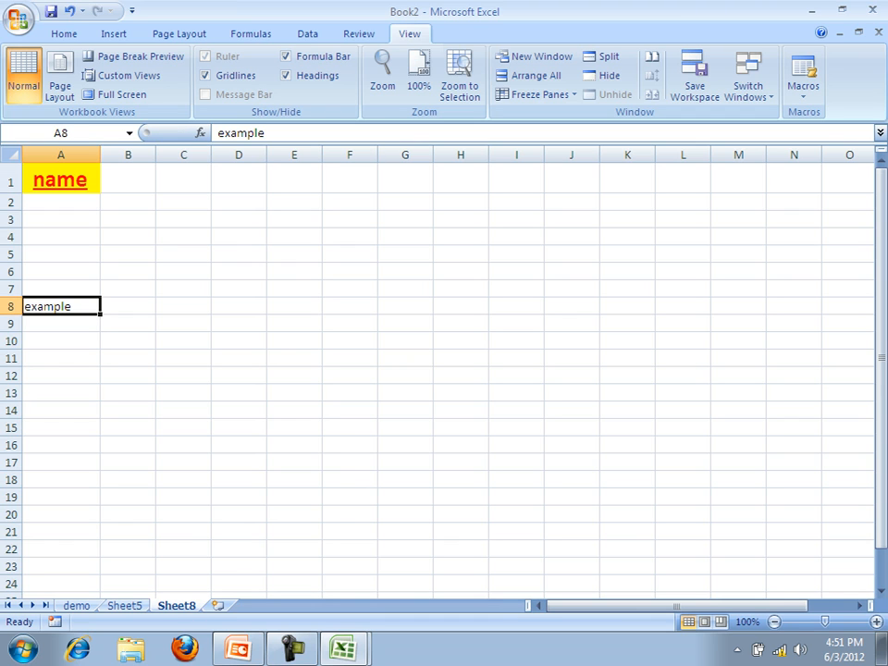
{"action": "key", "text": "ctrl+m"}
{"action": "left_click", "coordinate": [183, 337]}
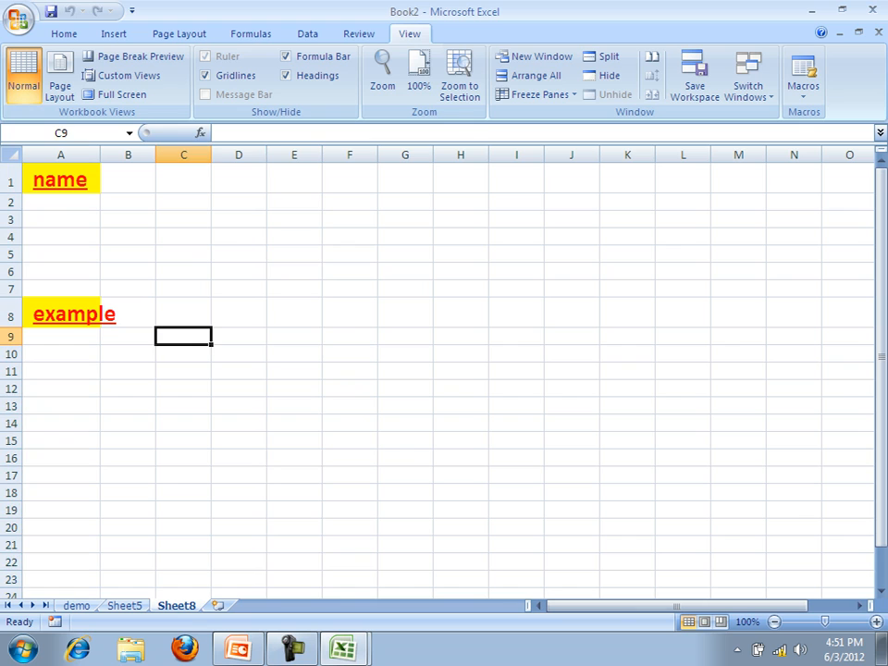
Step: Enter "abcdefg" in cell C16 of Sheet8
{"action": "left_click", "coordinate": [61, 442]}
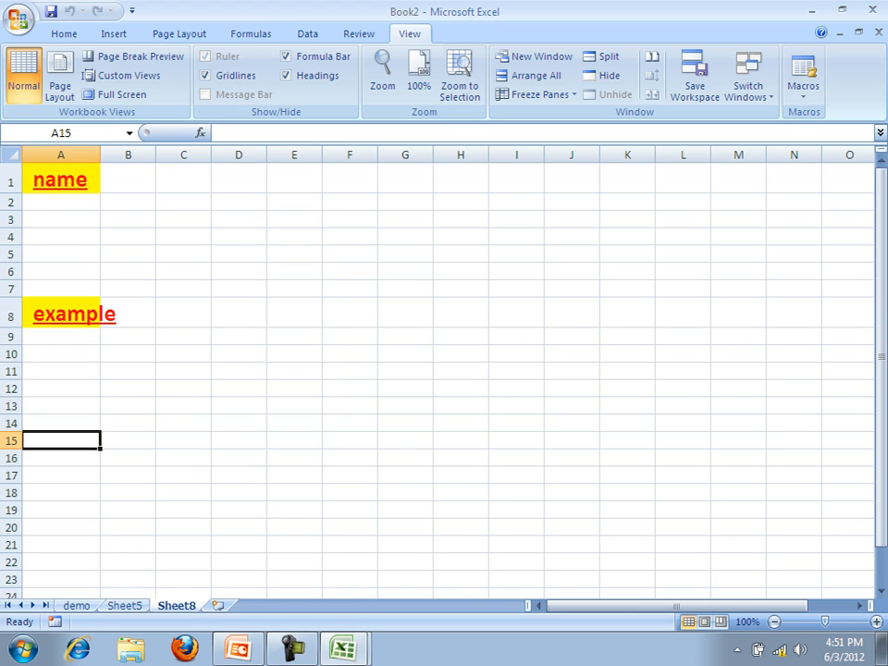
{"action": "left_click", "coordinate": [183, 457]}
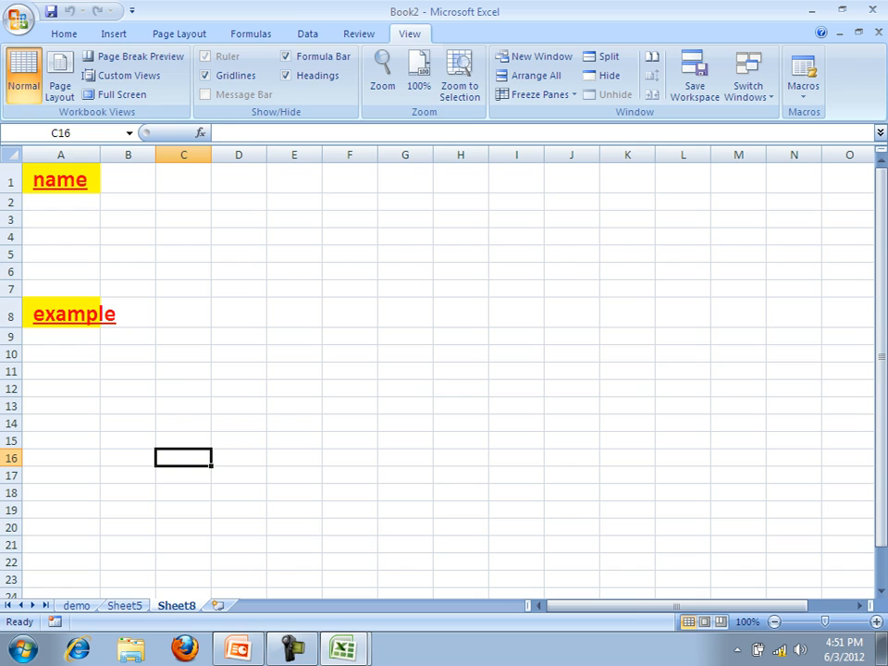
{"action": "type", "text": "abcdefg"}
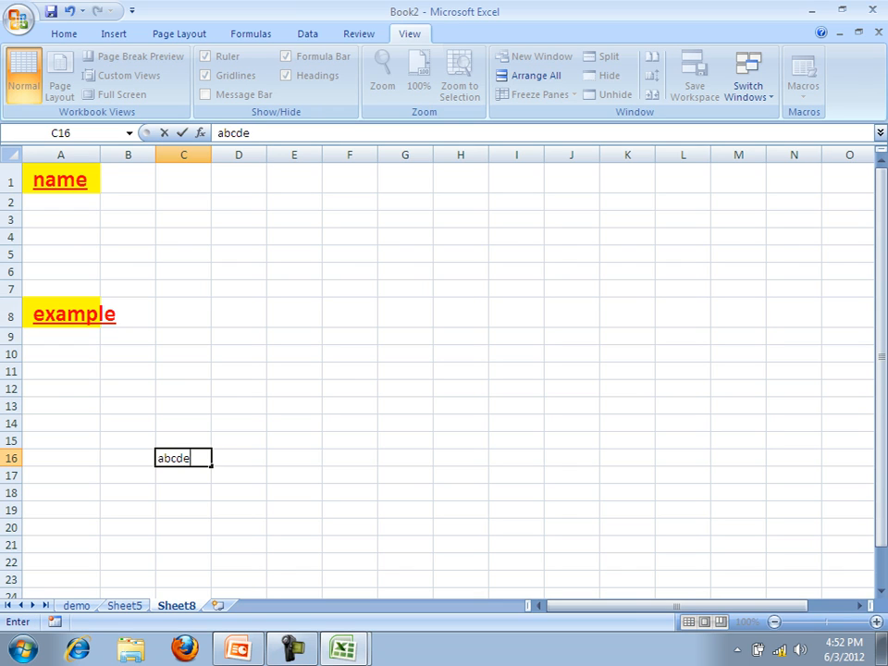
{"action": "key", "text": "Return"}
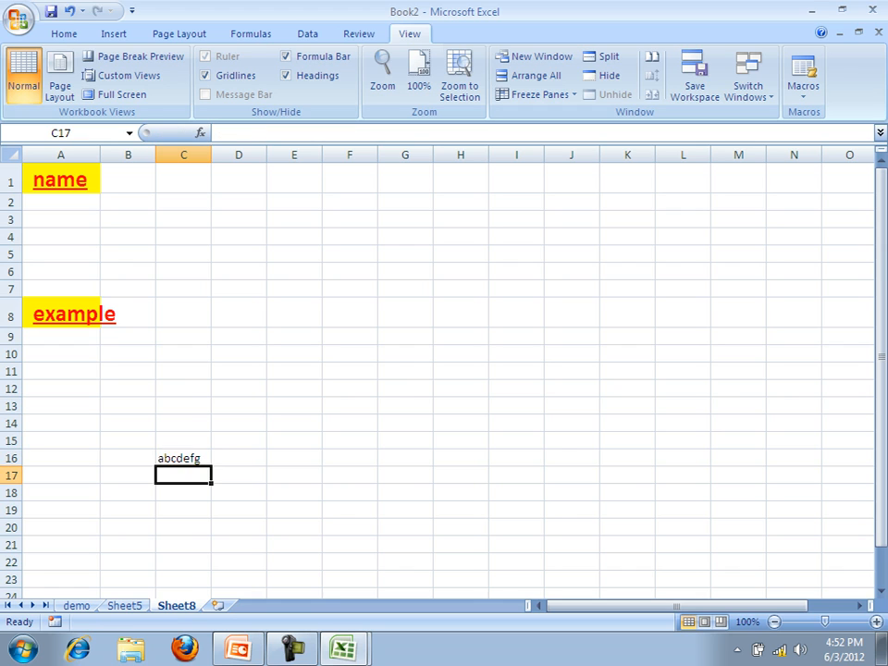
Step: Format cell C16 containing "abcdefg" by running the recorded macro
{"action": "left_click", "coordinate": [183, 458]}
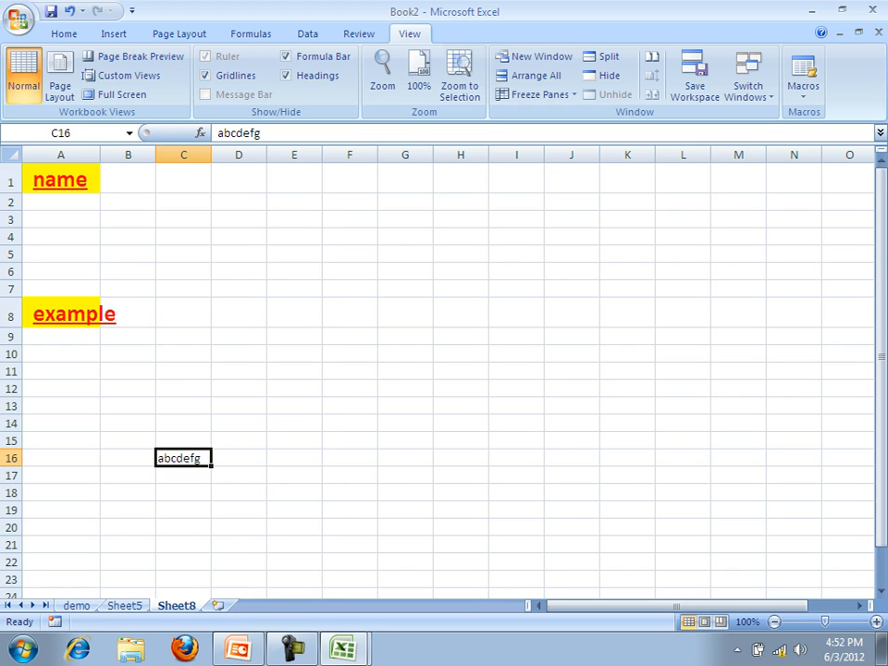
{"action": "key", "text": "ctrl+m"}
{"action": "left_click", "coordinate": [183, 424]}
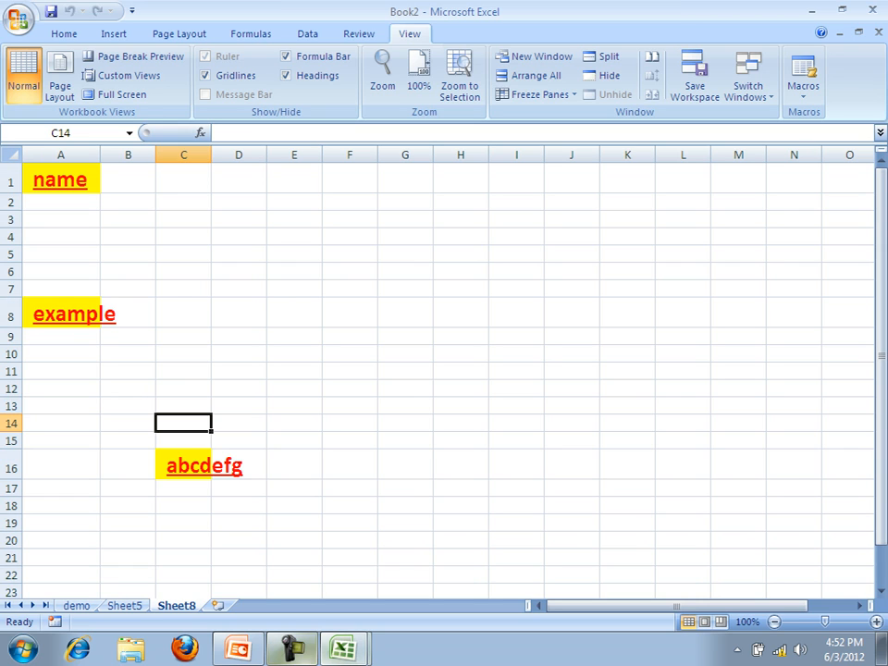
{"action": "left_click", "coordinate": [292, 649]}
{"action": "left_click", "coordinate": [292, 648]}
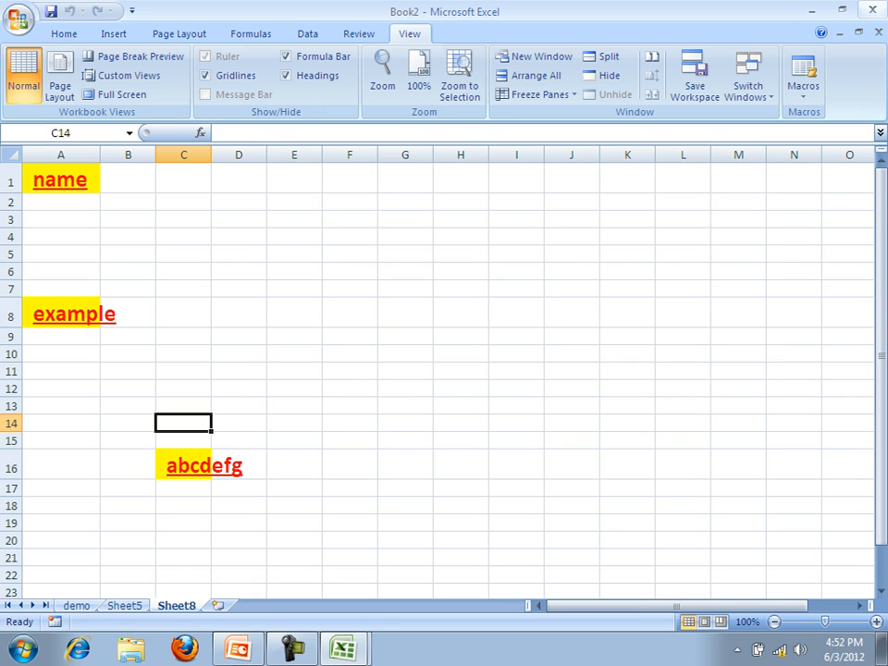
Step: Close the Book2 workbook without saving the changes
{"action": "left_click", "coordinate": [878, 32]}
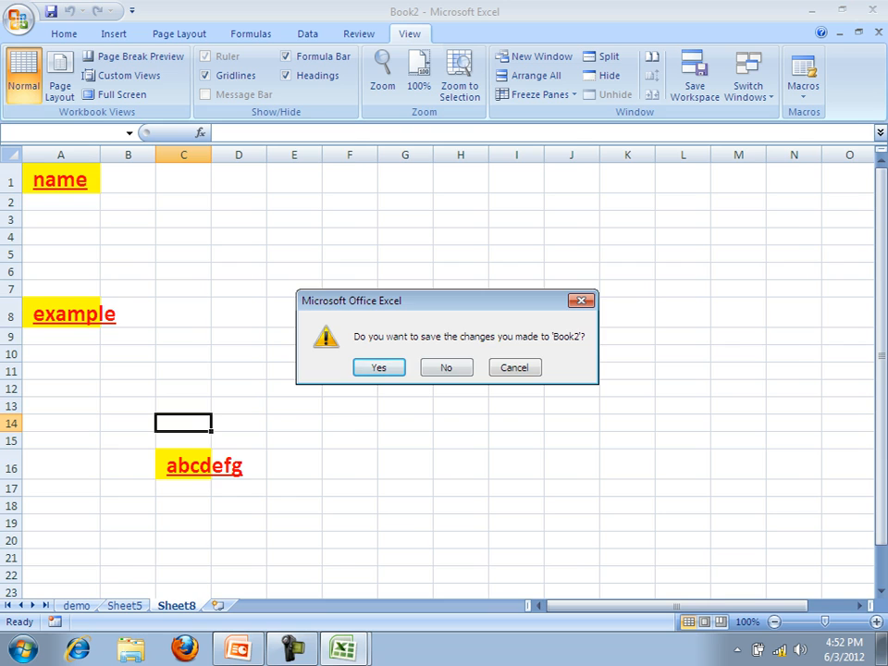
{"action": "left_click", "coordinate": [446, 367]}
Step: Switch to the MS-Excel_Session1 presentation in PowerPoint, go to the final "Do It Yourself" slide and place the cursor below its two exercise questions
{"action": "key", "text": "alt+Tab"}
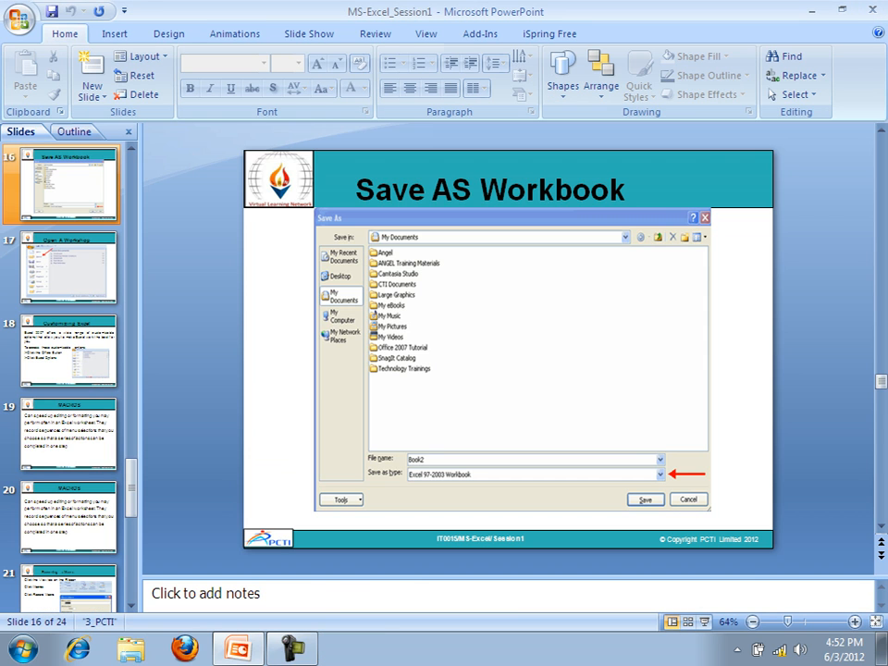
{"action": "key", "text": "Down"}
{"action": "key", "text": "Down"}
{"action": "key", "text": "Down"}
{"action": "key", "text": "Down"}
{"action": "key", "text": "Down"}
{"action": "key", "text": "Down"}
{"action": "key", "text": "Down"}
{"action": "key", "text": "Down"}
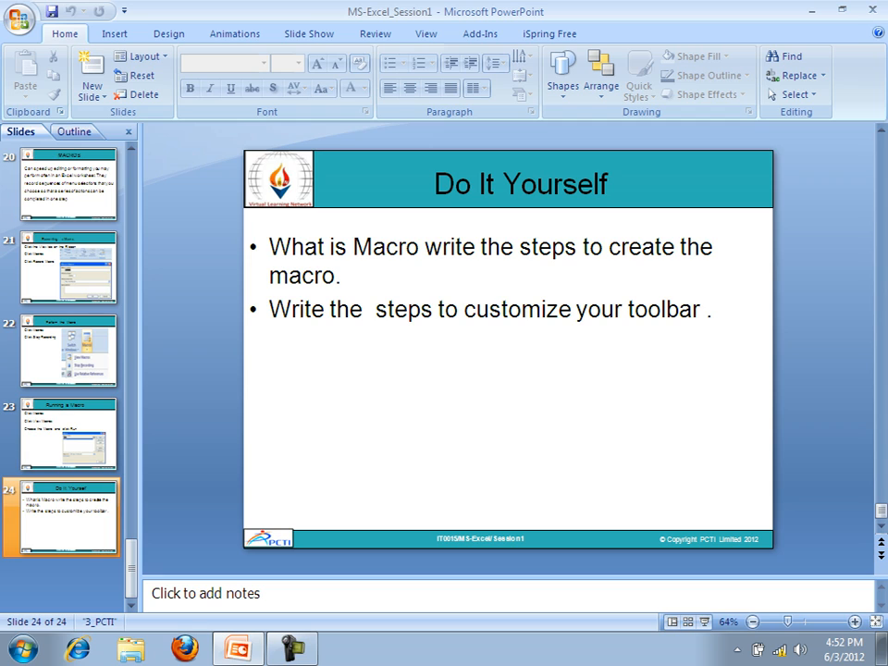
{"action": "left_click", "coordinate": [269, 342]}
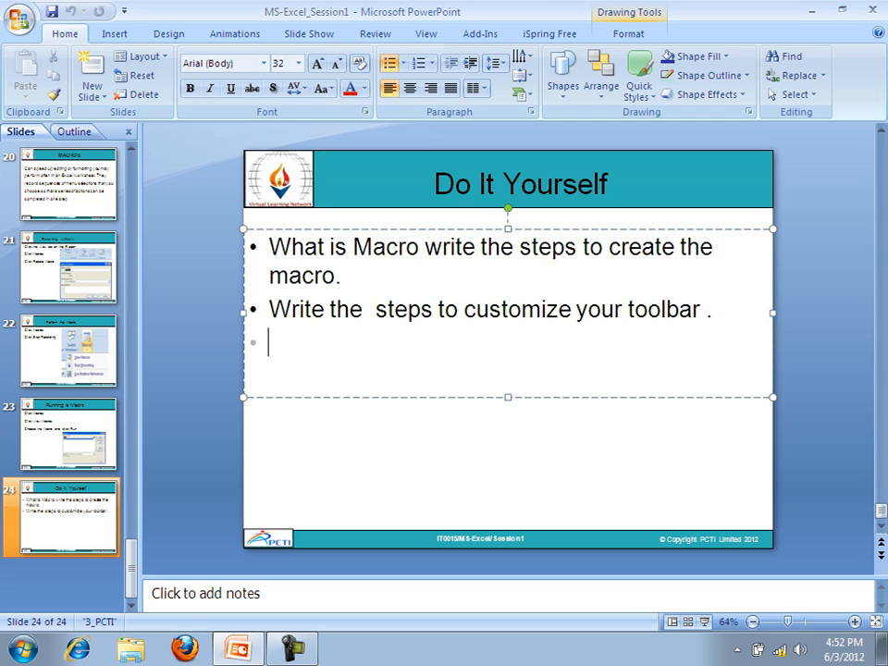